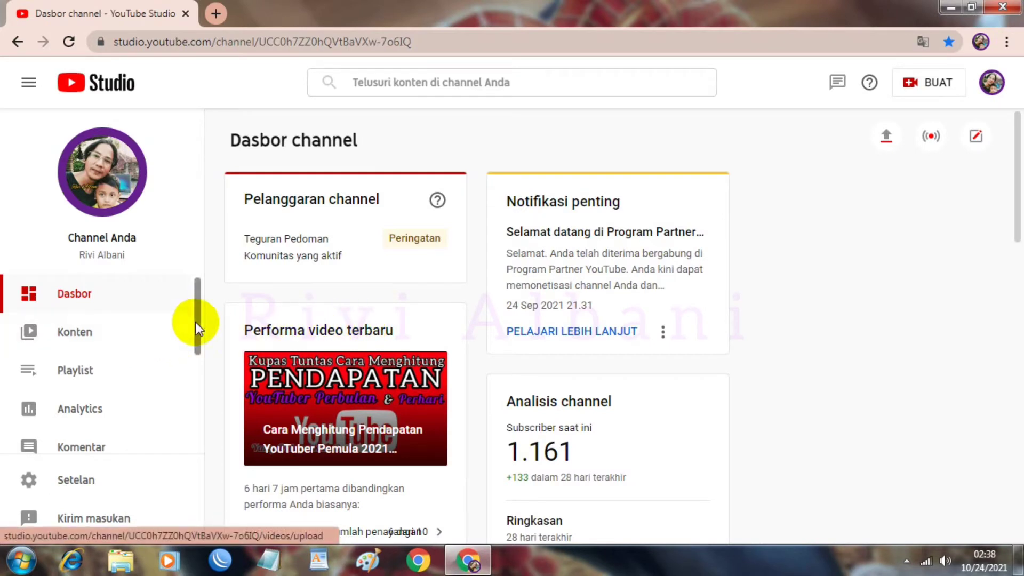
pyautogui.moveTo(196, 322); pyautogui.dragTo(186, 364)
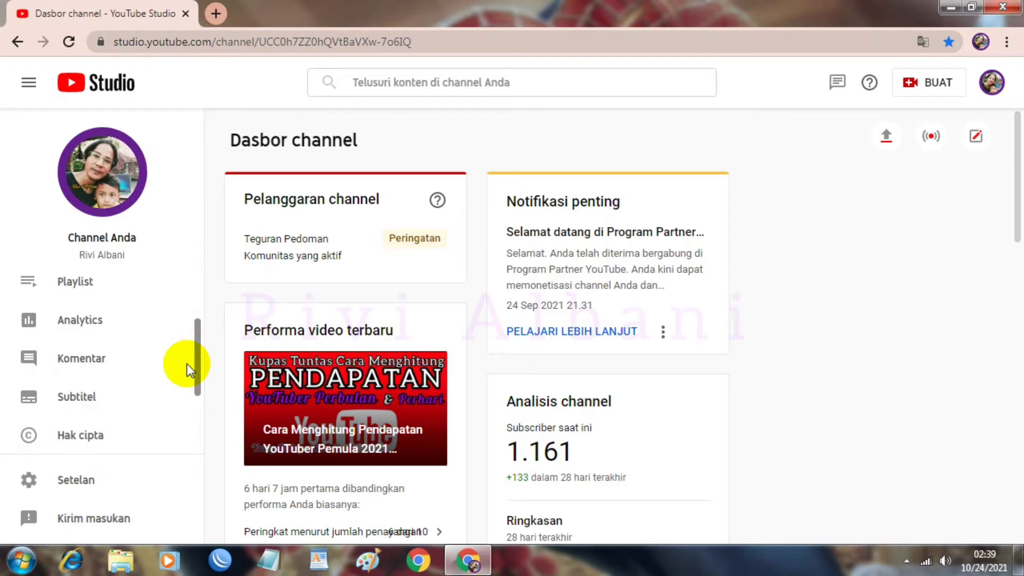
pyautogui.click(78, 403)
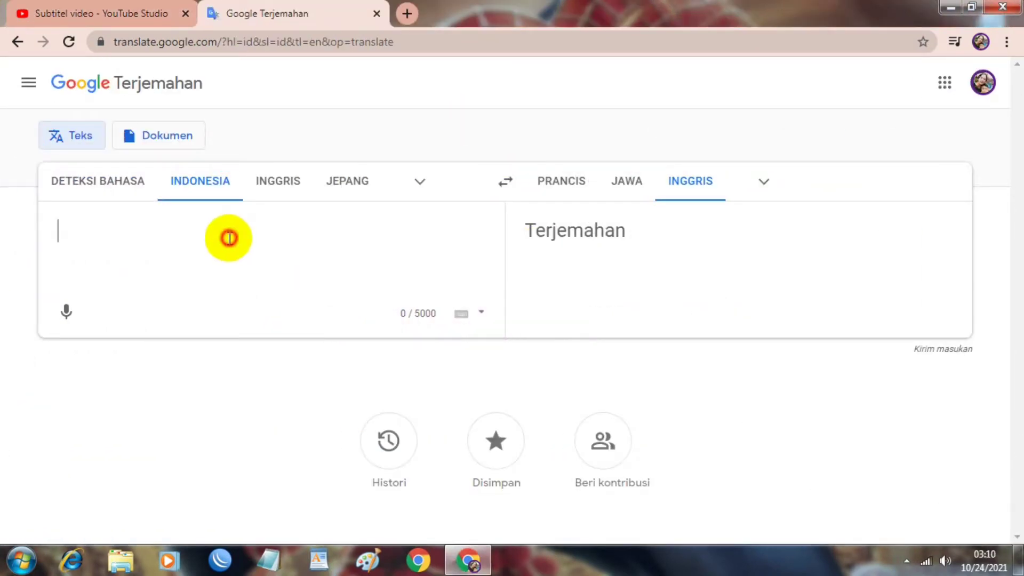
pyautogui.rightClick(229, 238)
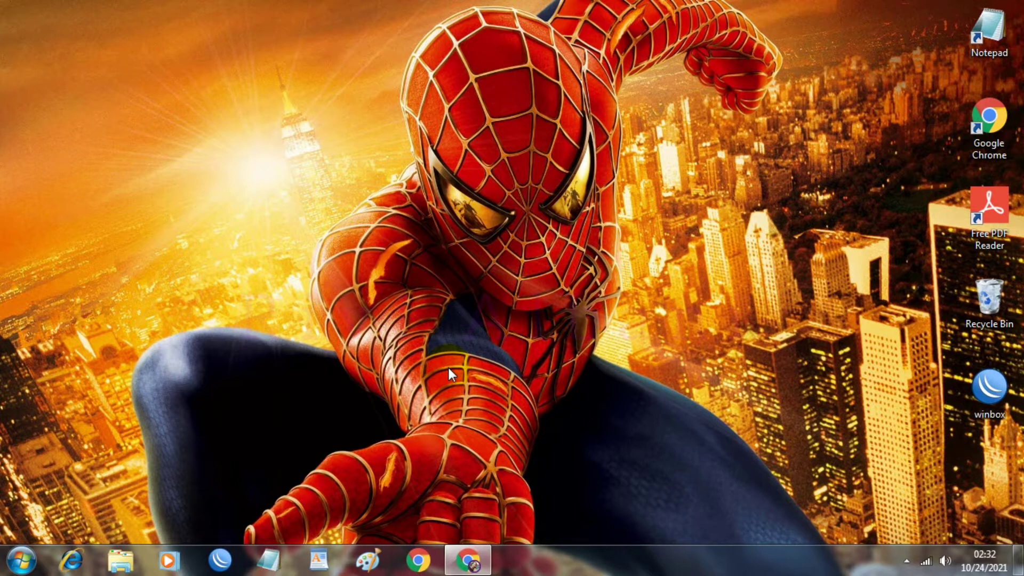
# Step: Go to YouTube in the browser, open YouTube Studio for the signed-in account and show the channel's subtitles page
pyautogui.click(471, 561)
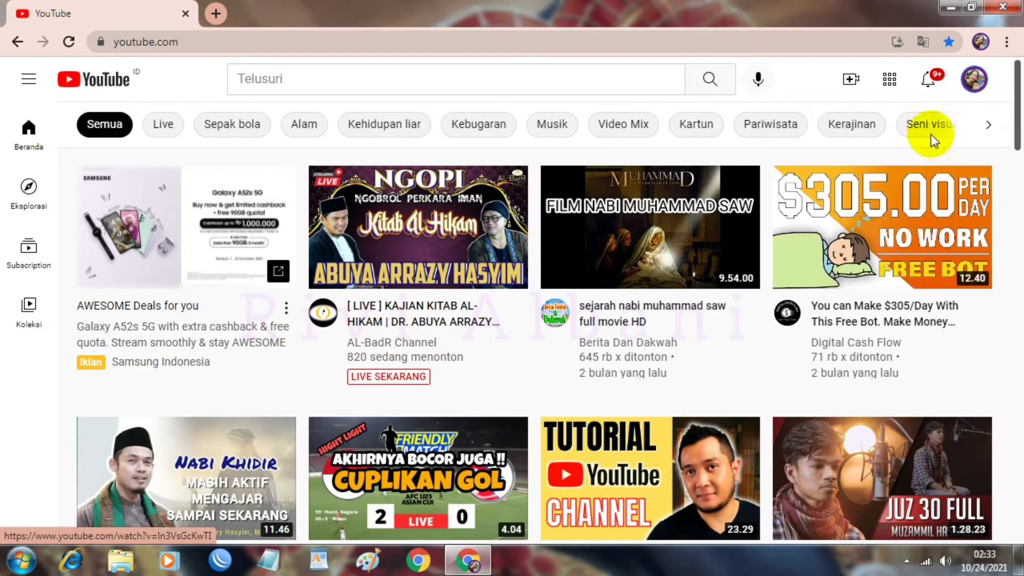
pyautogui.click(973, 78)
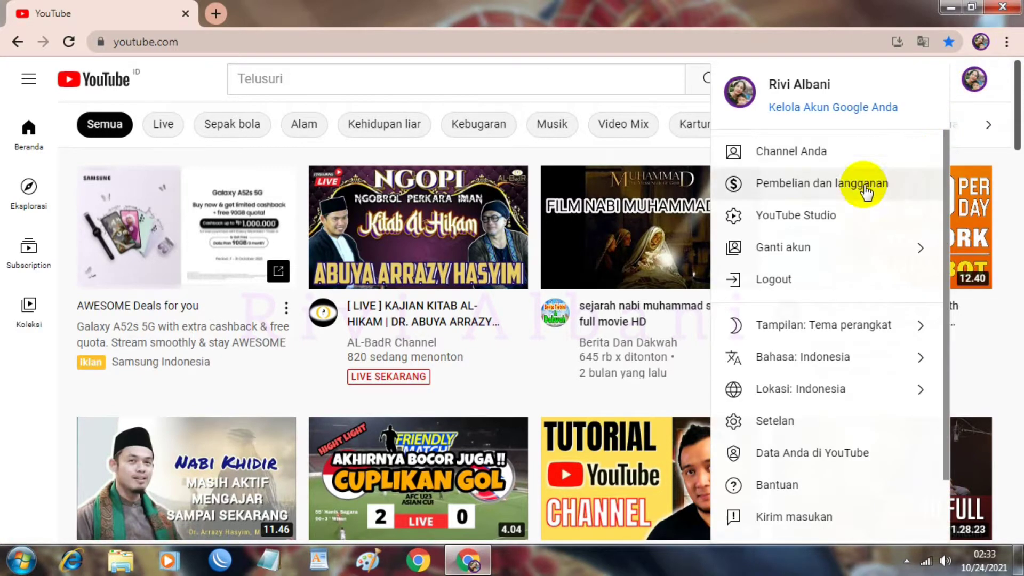
pyautogui.click(764, 220)
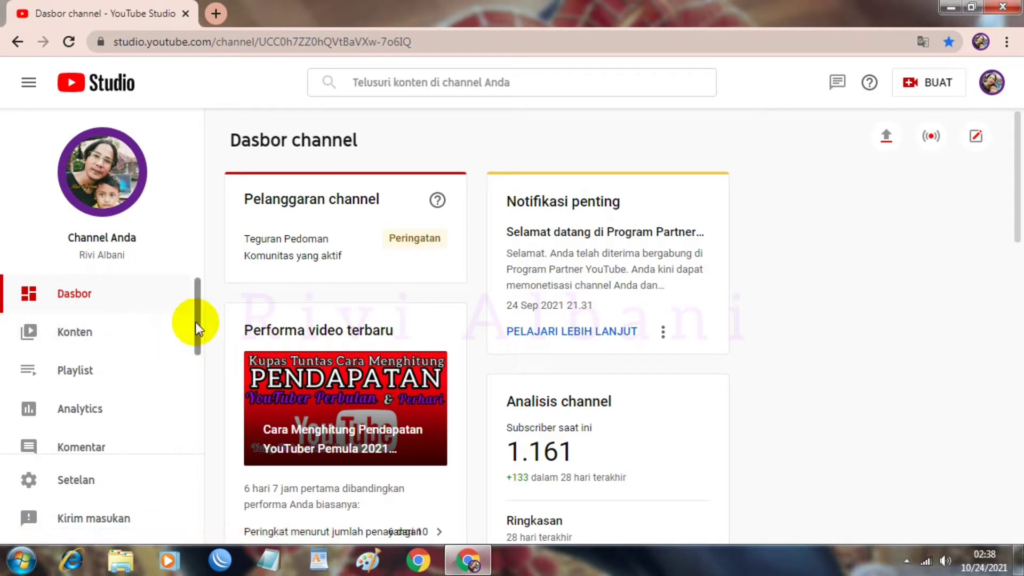
pyautogui.scroll(-2, 195, 330)
pyautogui.scroll(-1, 189, 354)
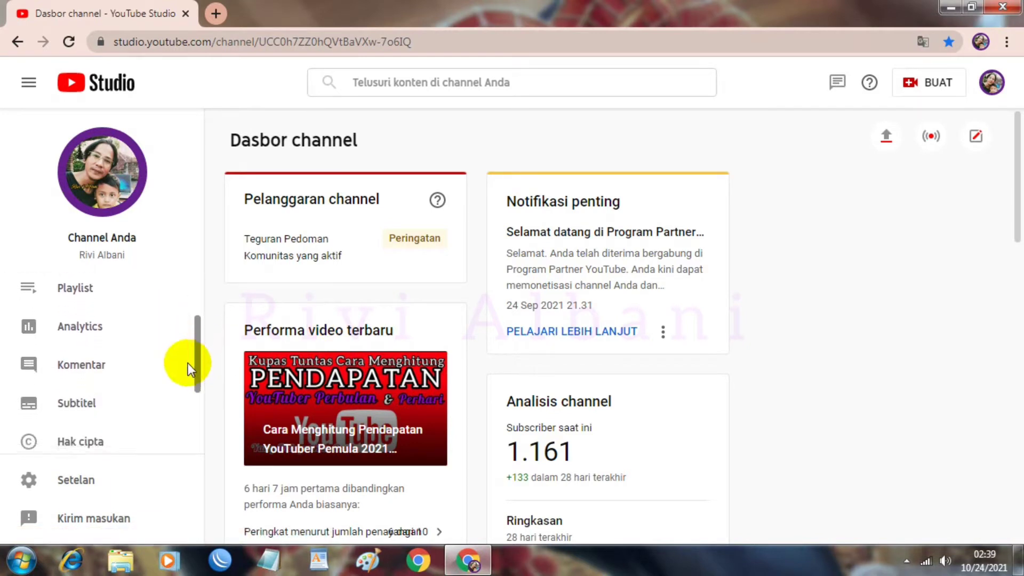
pyautogui.click(77, 401)
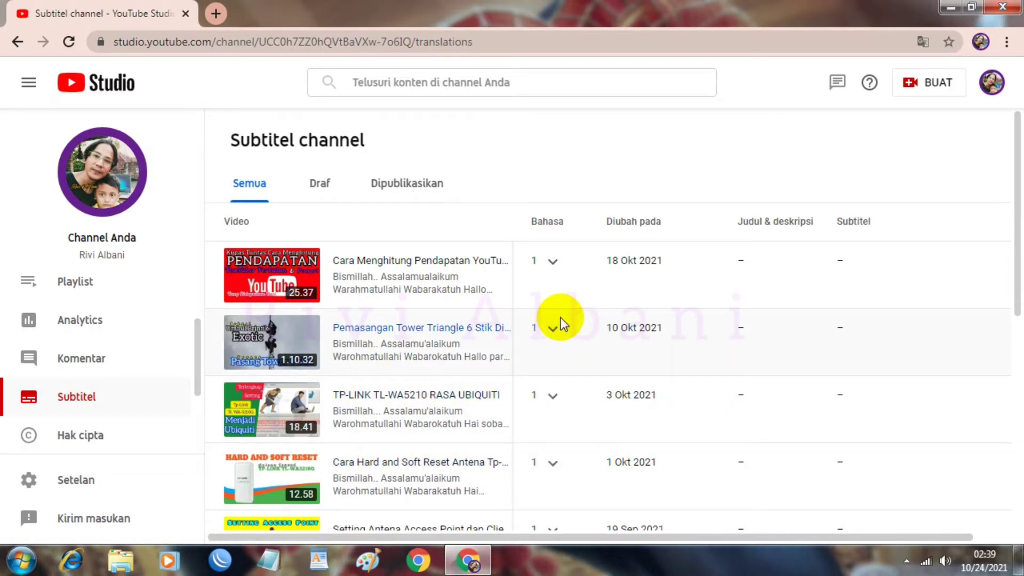
# Step: Look through the first four pages of the channel's video list, checking the subtitle languages of each video
pyautogui.scroll(-2, 561, 317)
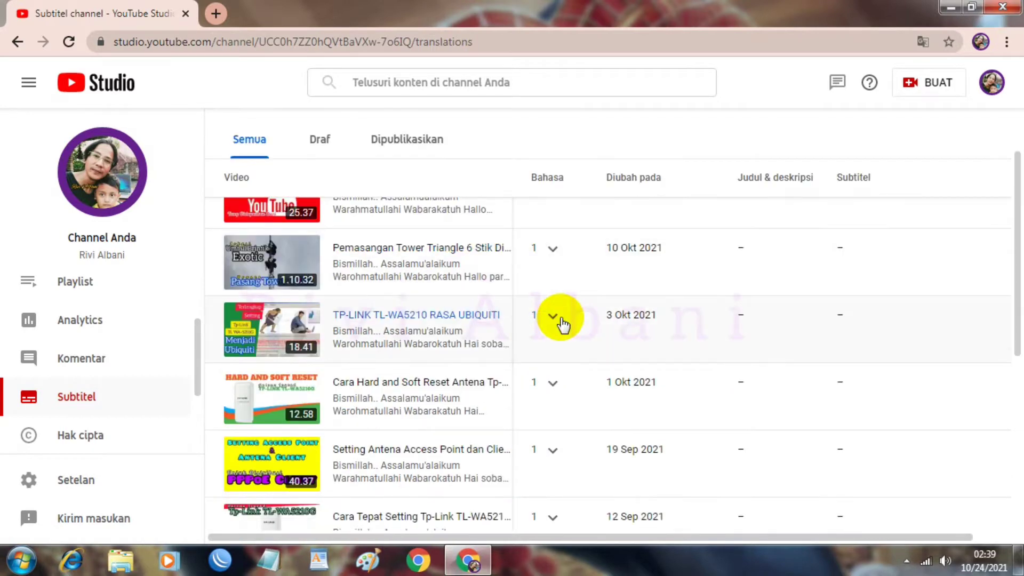
pyautogui.scroll(-3, 536, 359)
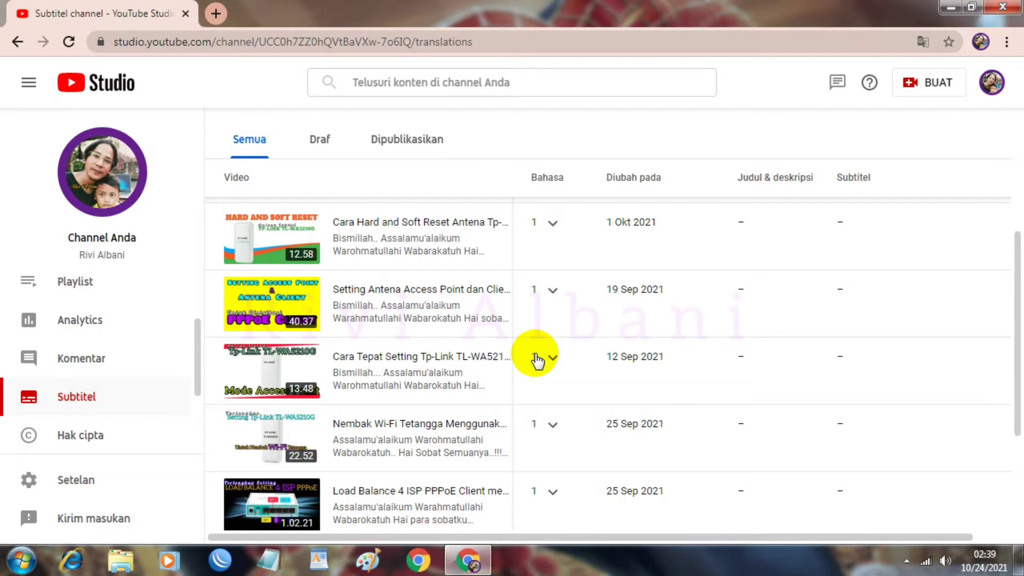
pyautogui.scroll(-1, 535, 360)
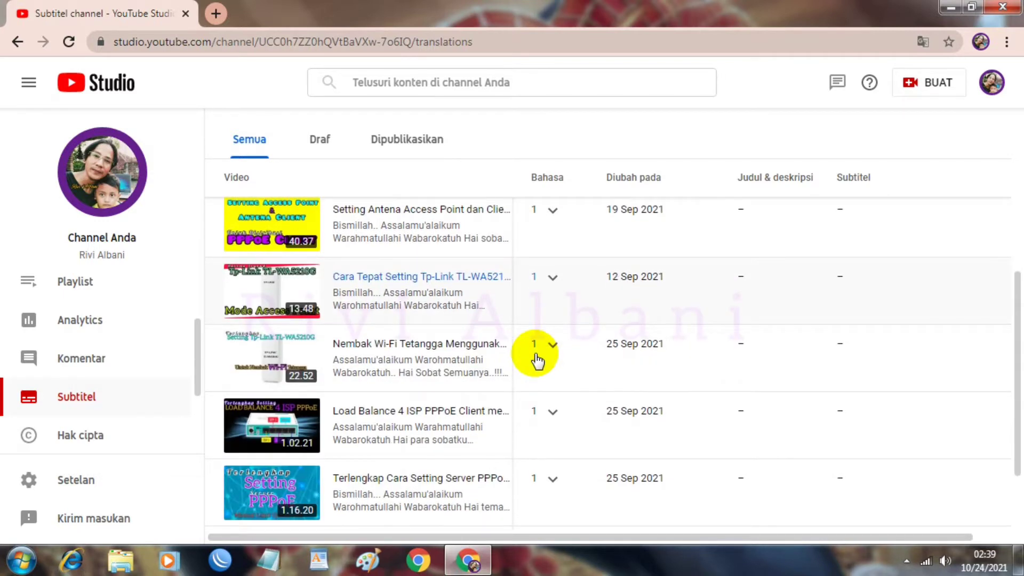
pyautogui.scroll(-2, 535, 360)
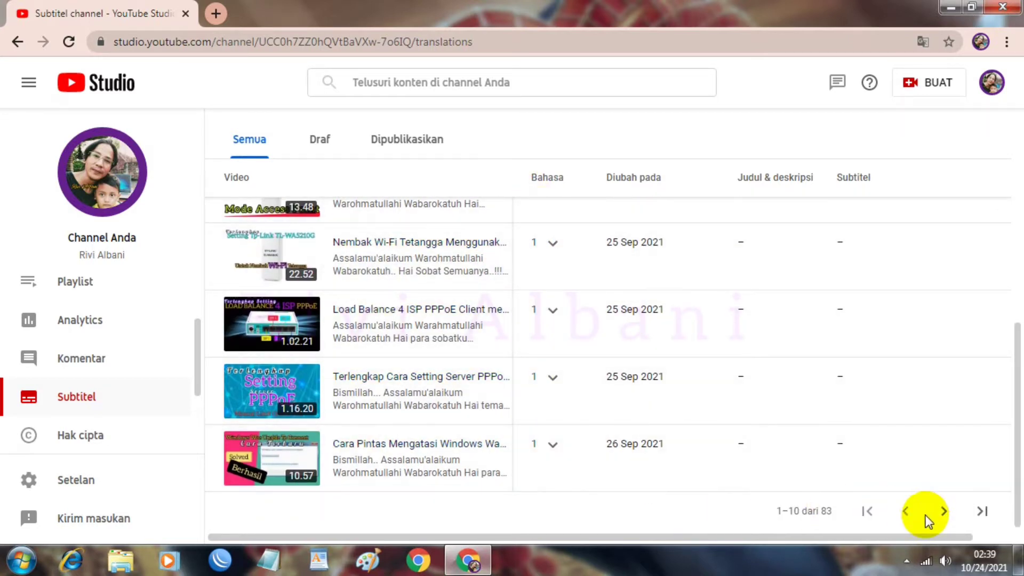
pyautogui.click(943, 511)
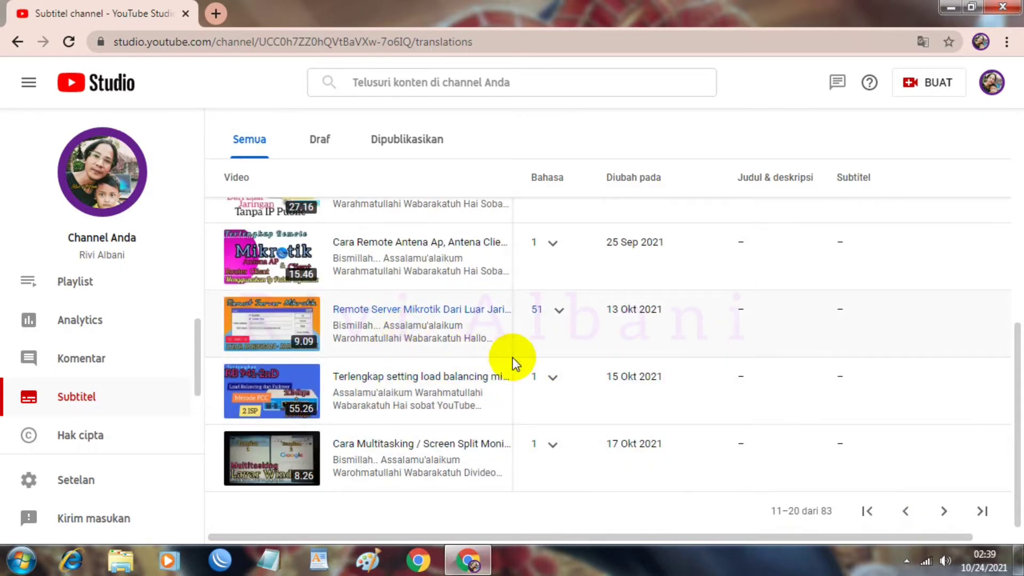
pyautogui.scroll(8, 512, 358)
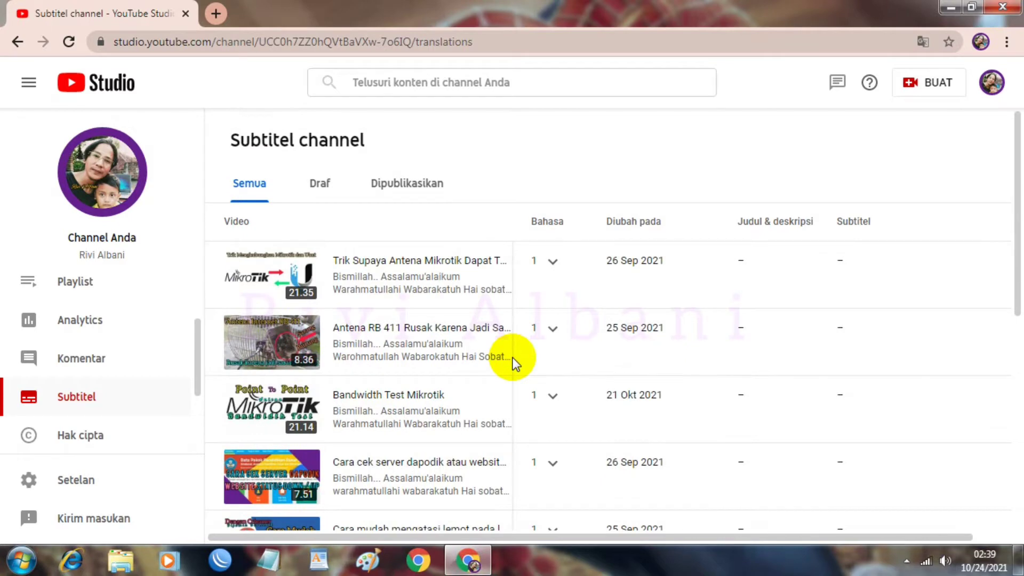
pyautogui.scroll(-5, 513, 357)
pyautogui.scroll(-2, 513, 357)
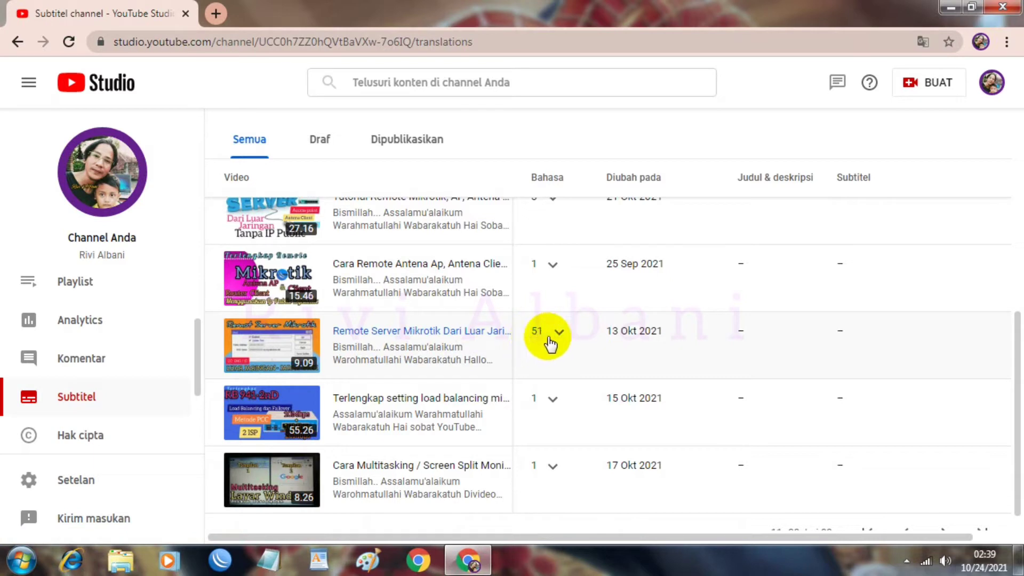
pyautogui.scroll(-1, 566, 476)
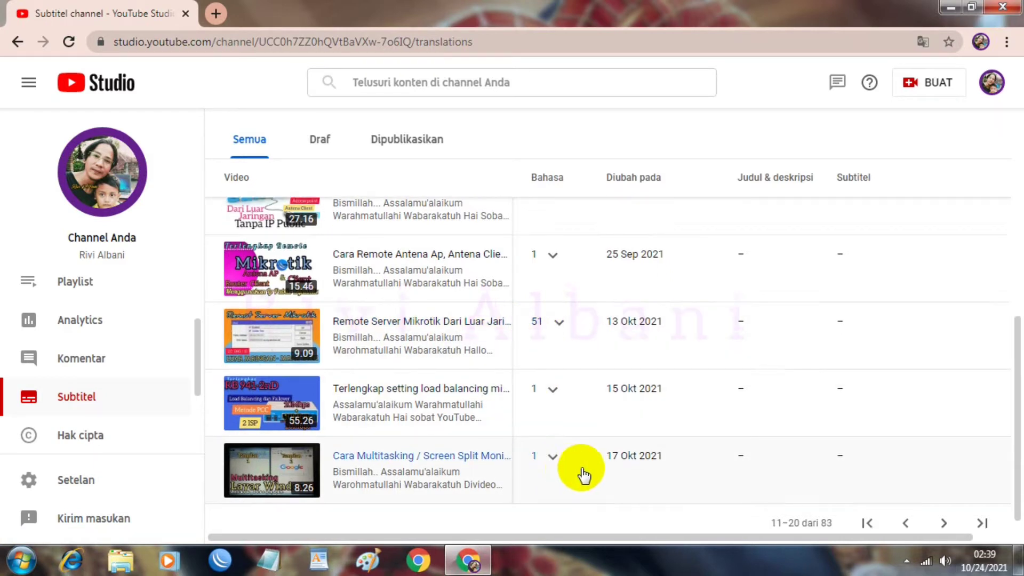
pyautogui.click(942, 512)
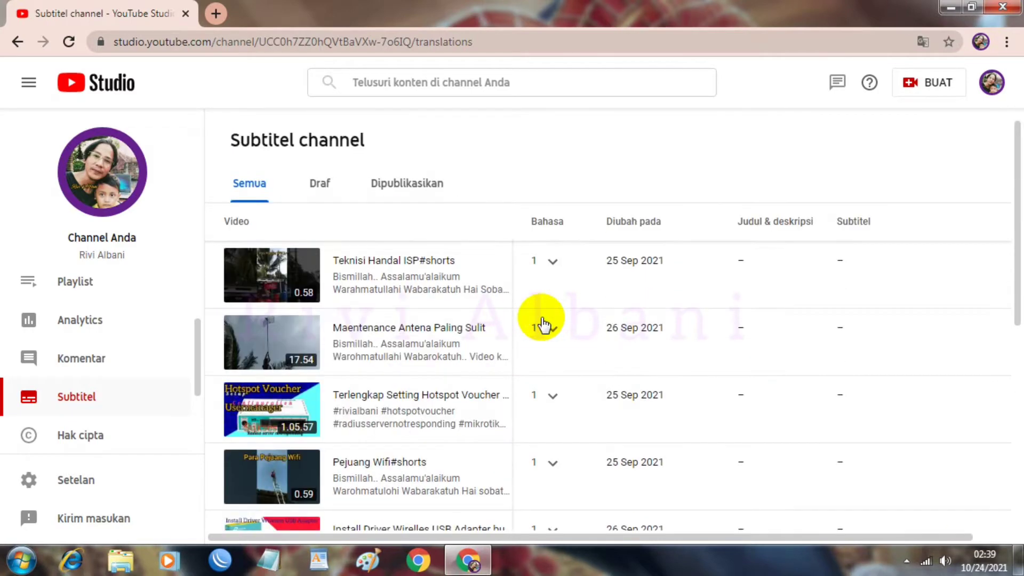
pyautogui.scroll(-5, 544, 322)
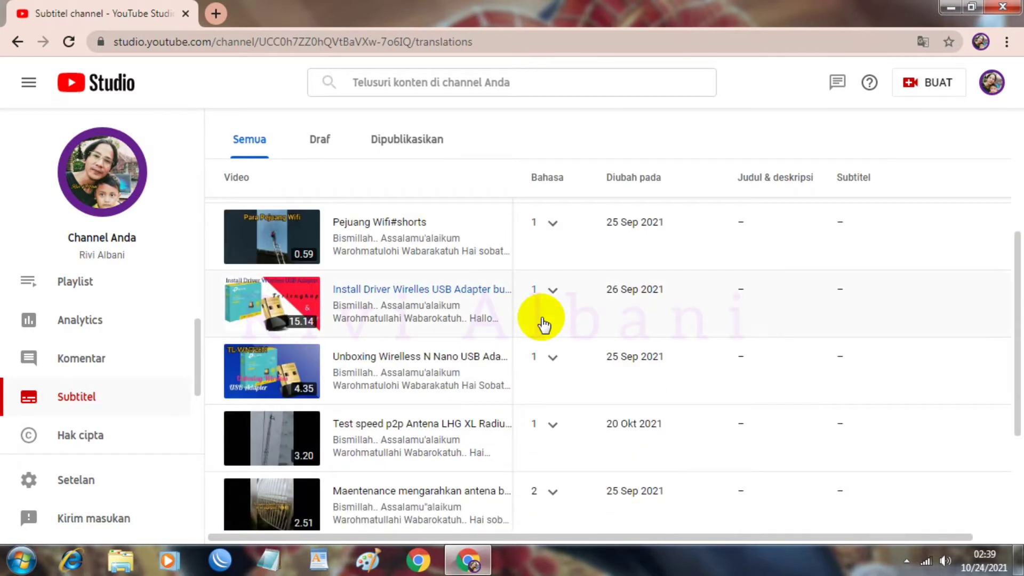
pyautogui.scroll(-3, 544, 322)
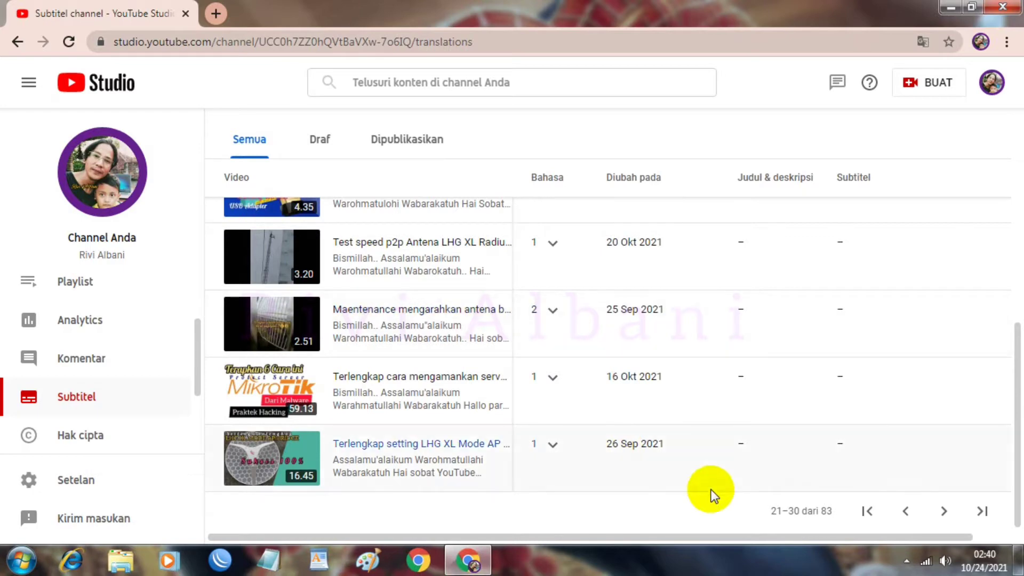
pyautogui.click(943, 511)
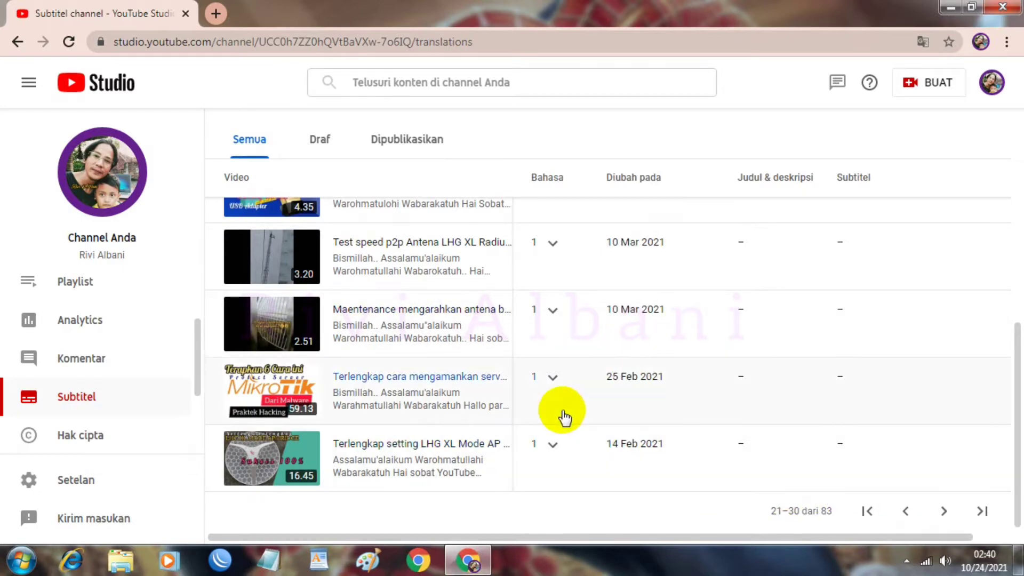
pyautogui.scroll(10, 453, 400)
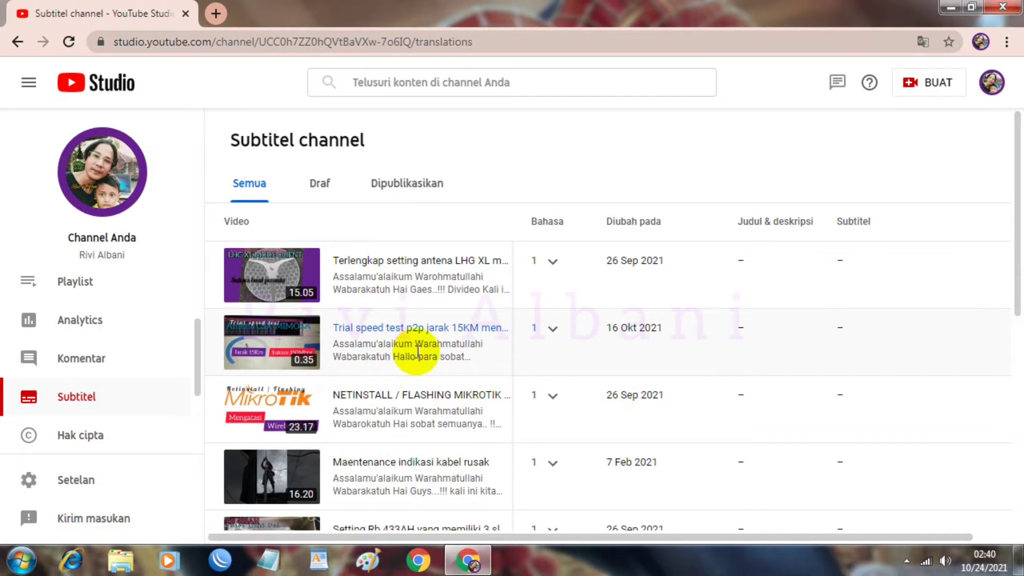
pyautogui.scroll(-5, 463, 365)
pyautogui.scroll(5, 463, 366)
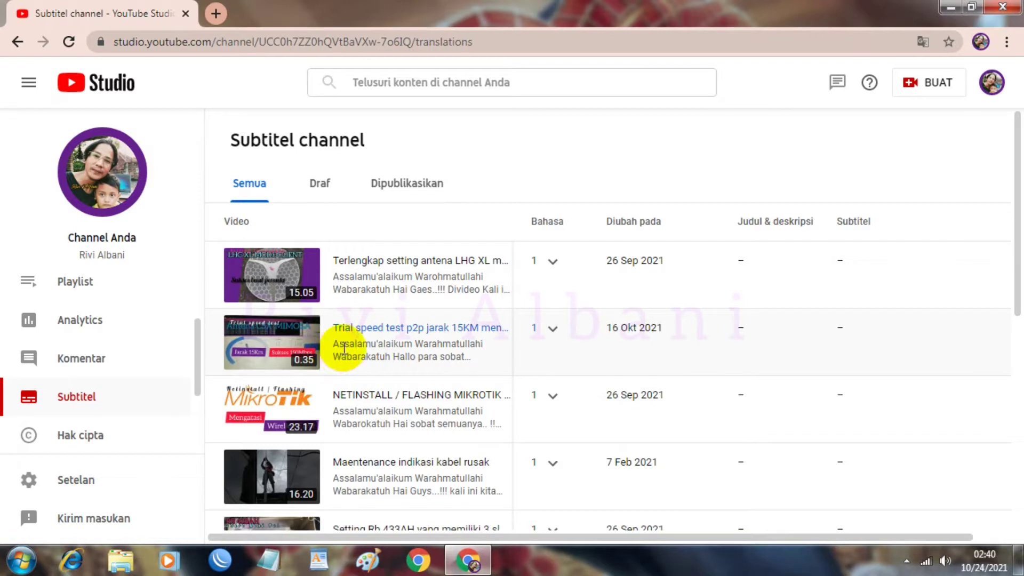
# Step: Open the subtitles of the video "Trial speed test p2p jarak 15KM" and start adding Indonesian subtitles by manual typing
pyautogui.click(369, 328)
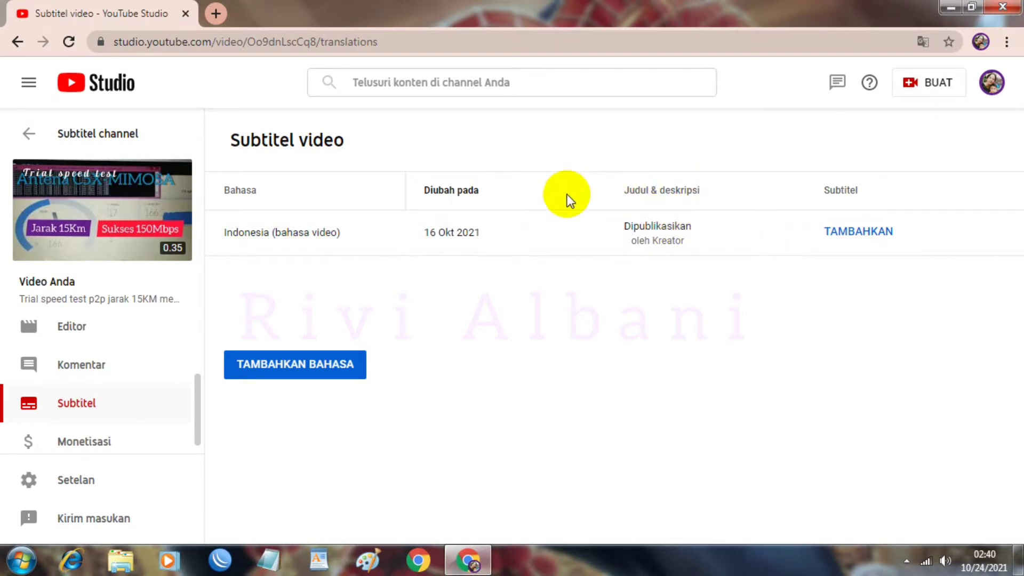
pyautogui.click(853, 239)
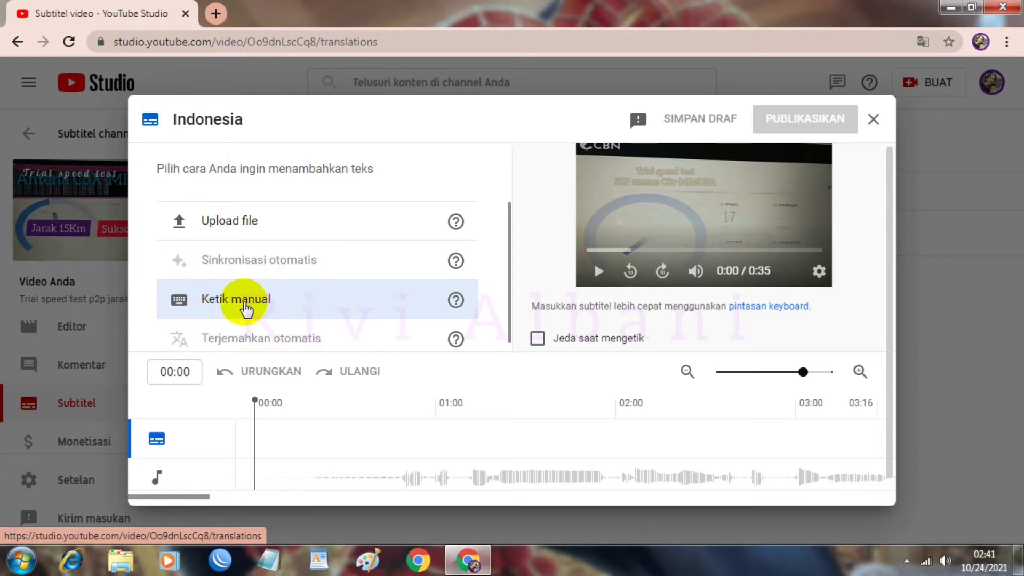
pyautogui.click(272, 298)
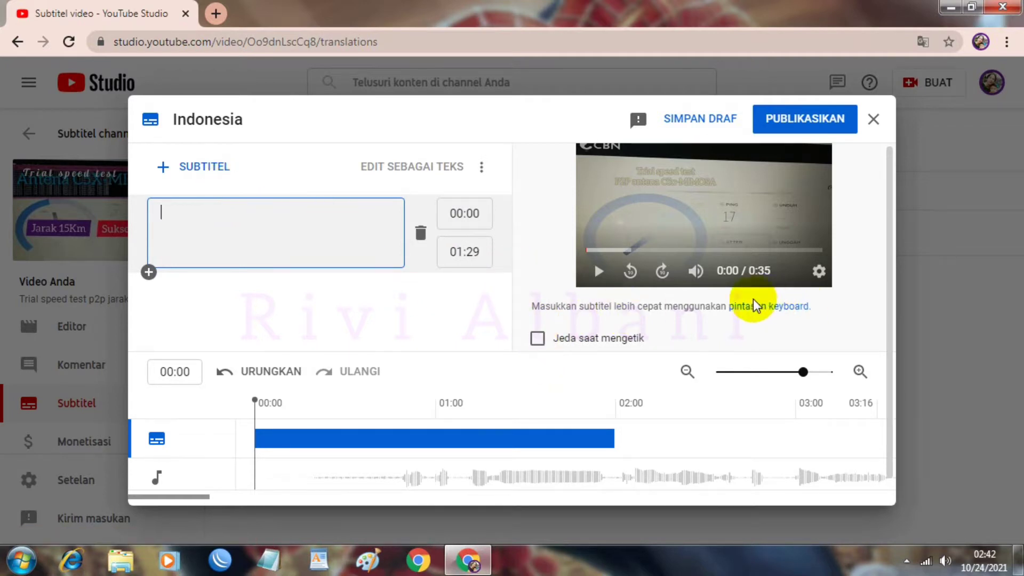
# Step: Check the subtitle editor's keyboard shortcuts, close the list, and enable pausing the video while typing
pyautogui.click(764, 309)
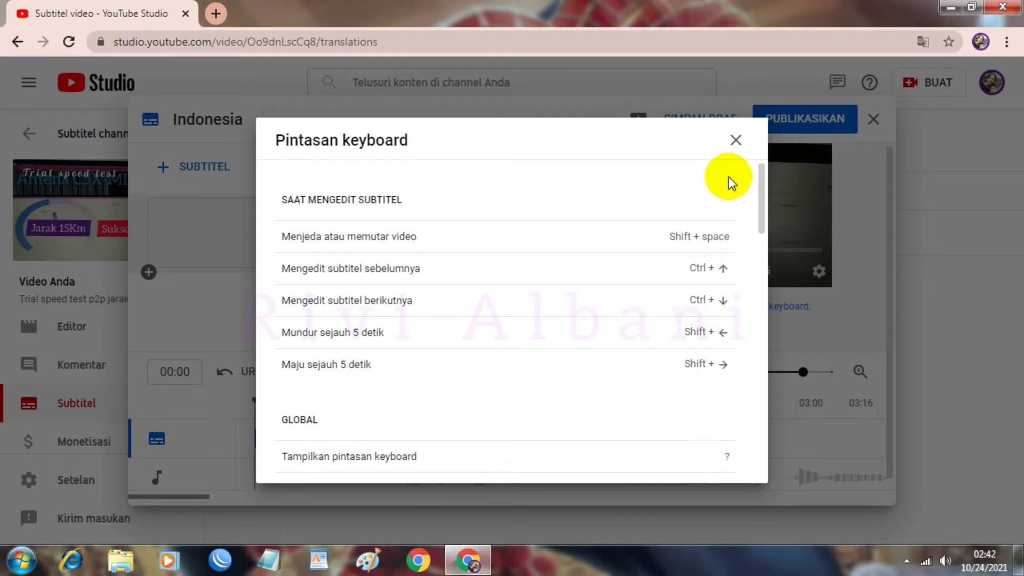
pyautogui.click(734, 140)
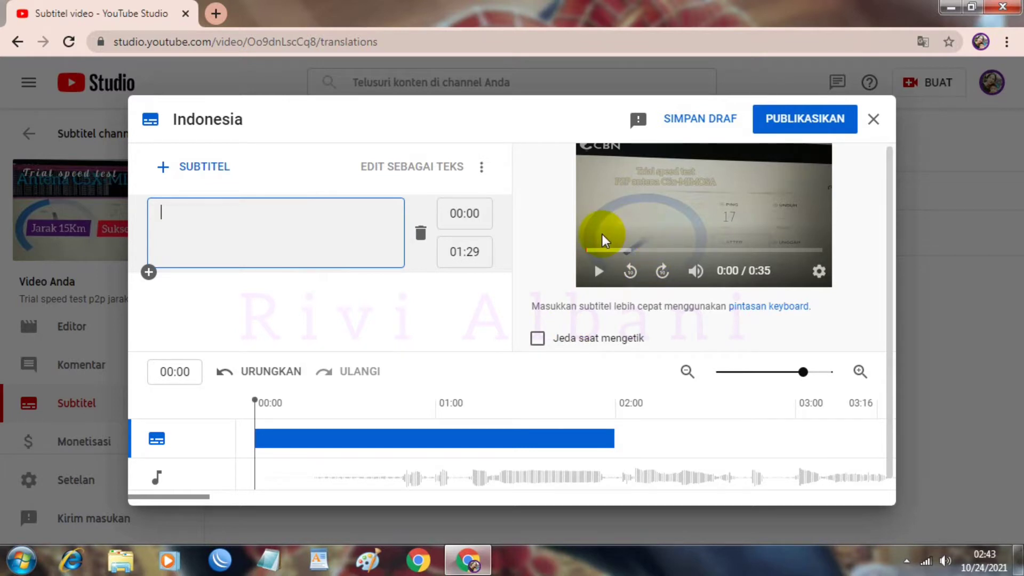
pyautogui.click(538, 338)
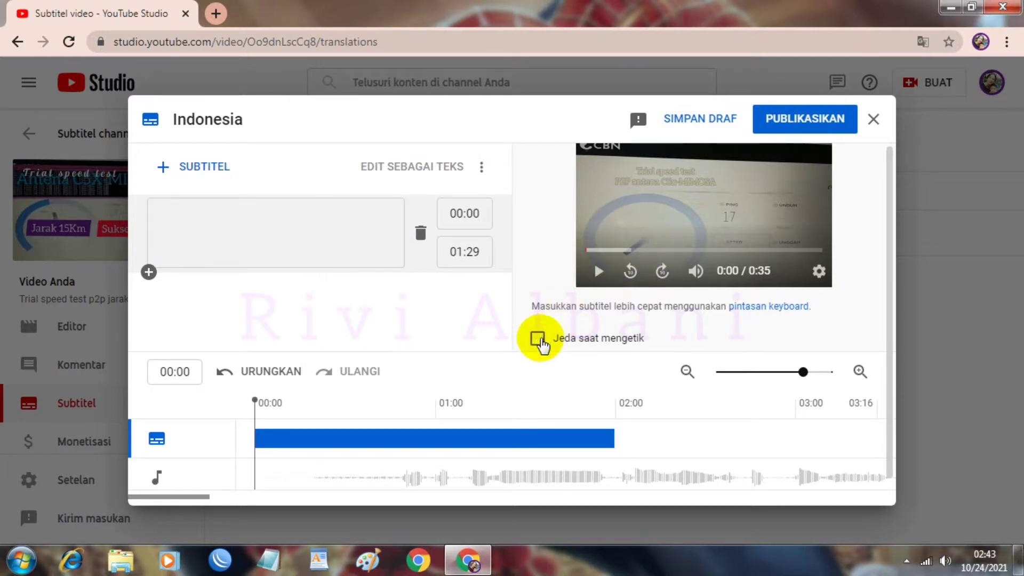
pyautogui.click(538, 338)
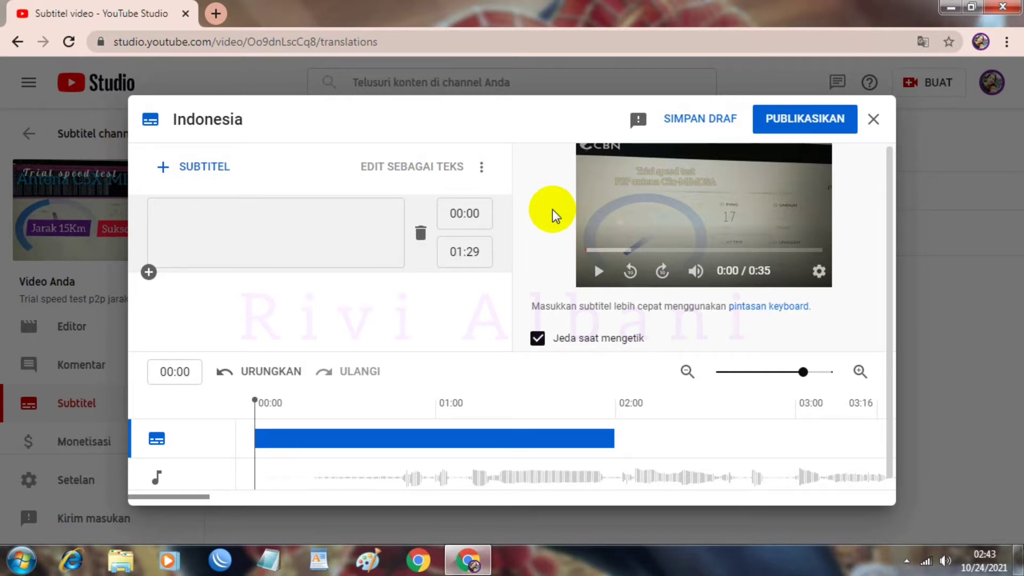
# Step: Play the opening of the video, pause it, and enter "Berikut ini adalah trial speed test" as the first subtitle line
pyautogui.hotkey('shift', 'space')
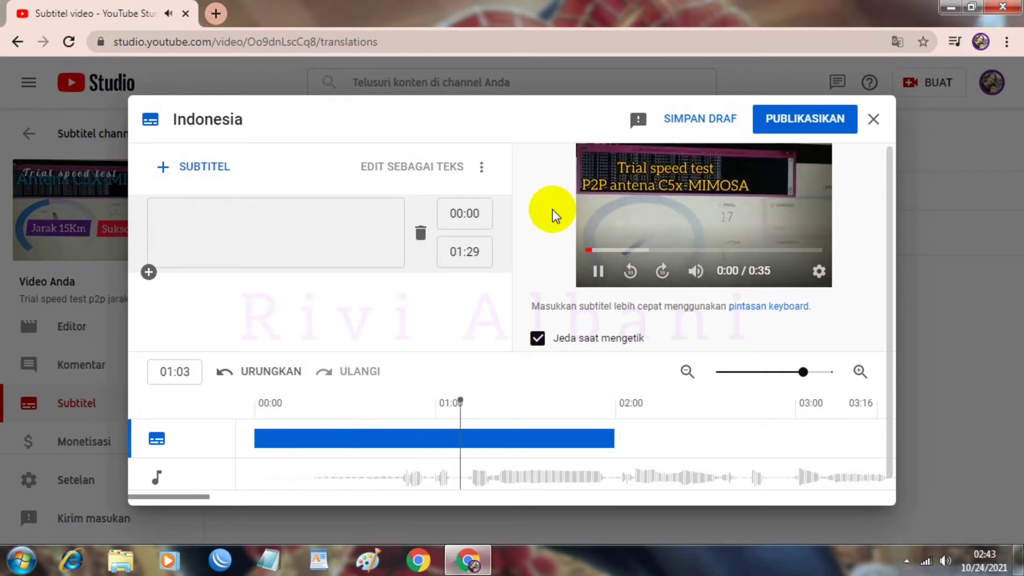
pyautogui.hotkey('shift', 'space')
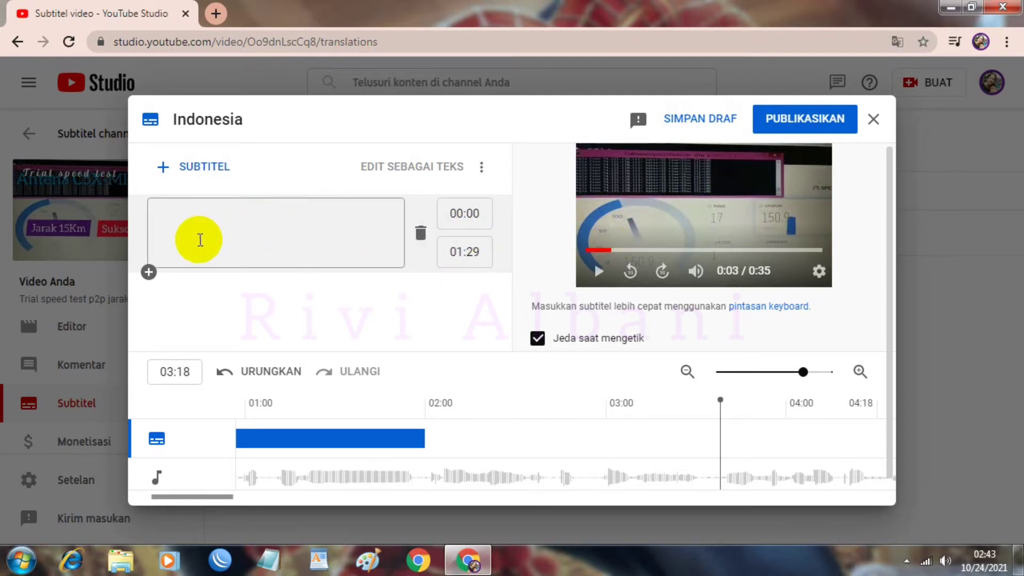
pyautogui.moveTo(700, 283)
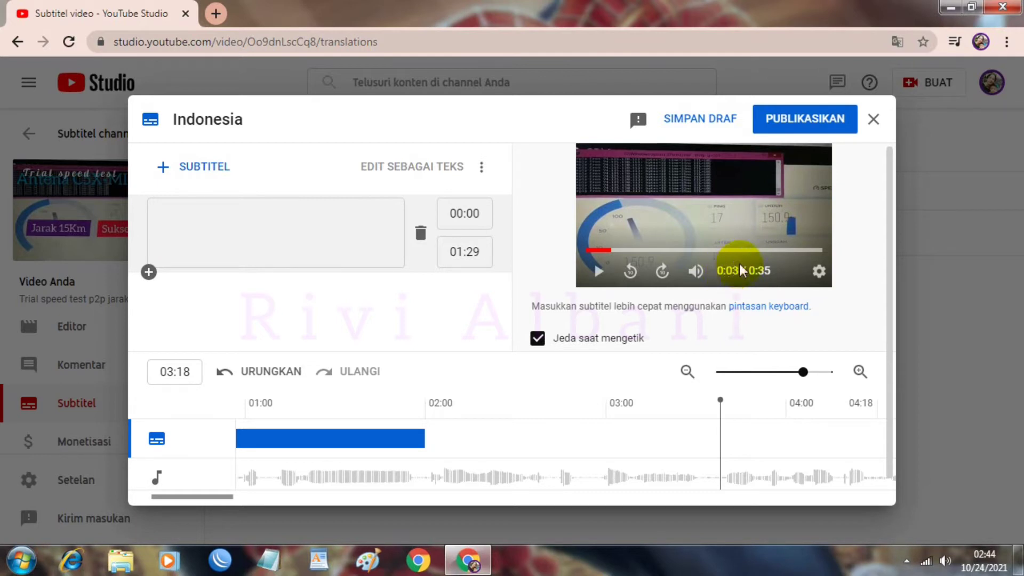
pyautogui.click(336, 215)
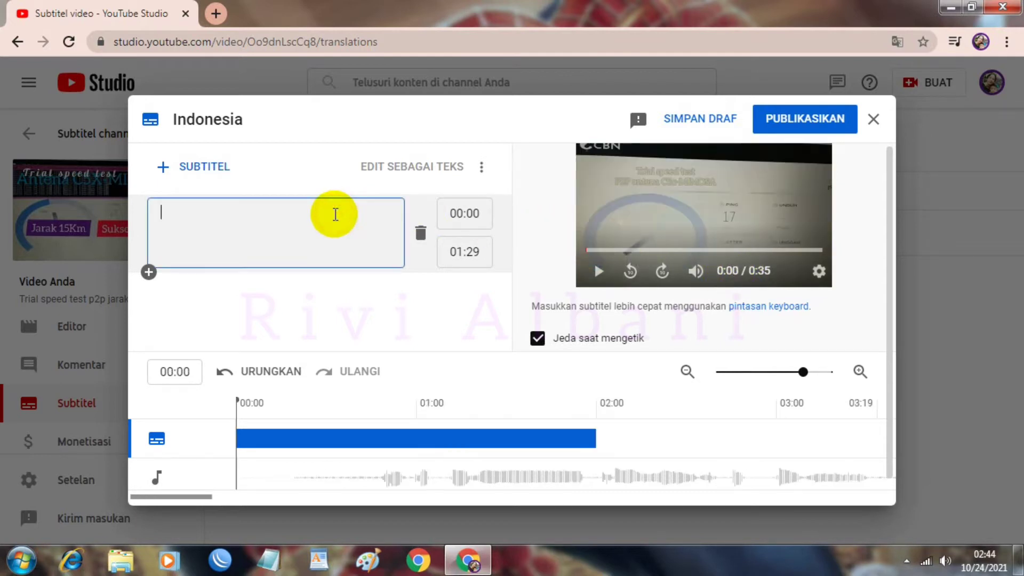
pyautogui.write('Berikut ini adalah trial')
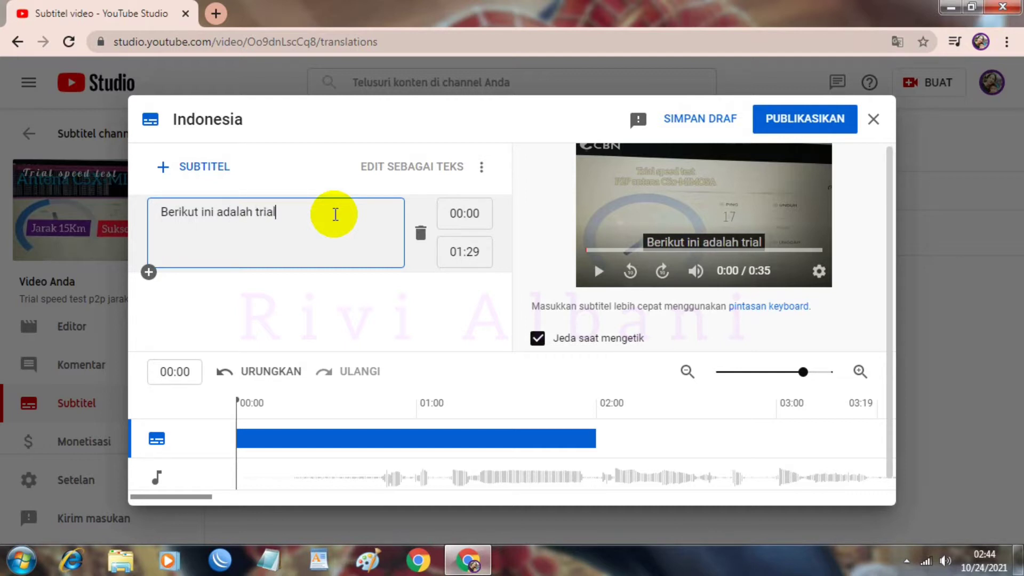
pyautogui.write(' sp')
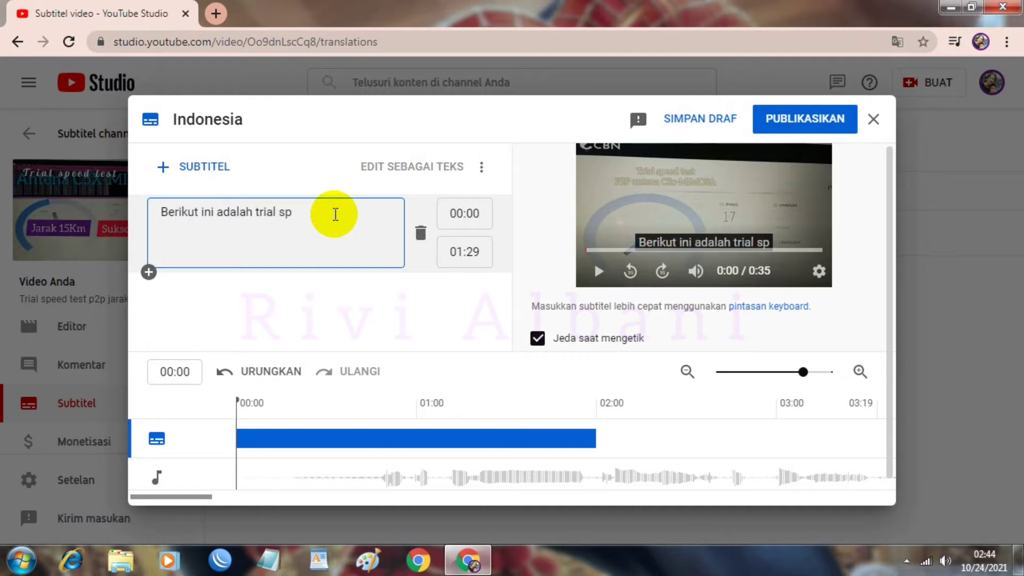
pyautogui.write('eed test')
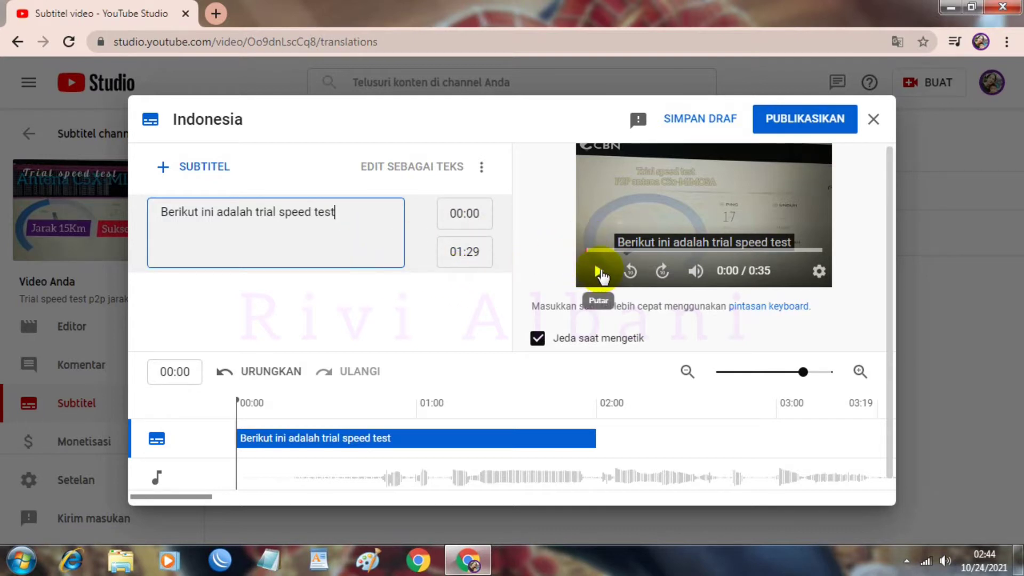
# Step: Play the video up to 06:04, pause, and add a second subtitle line reading "Menggunakan antena point to point"
pyautogui.click(591, 177)
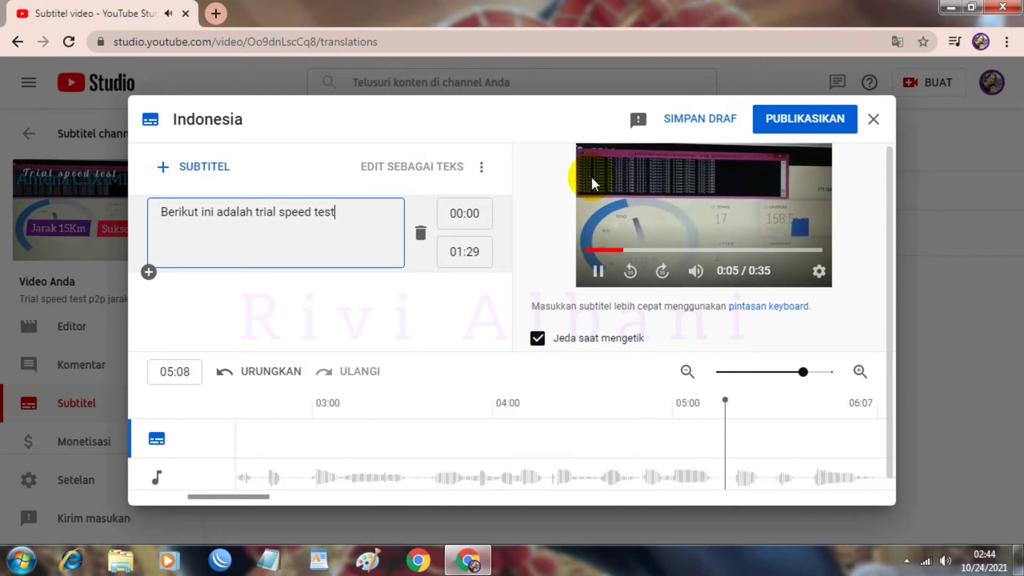
pyautogui.click(590, 175)
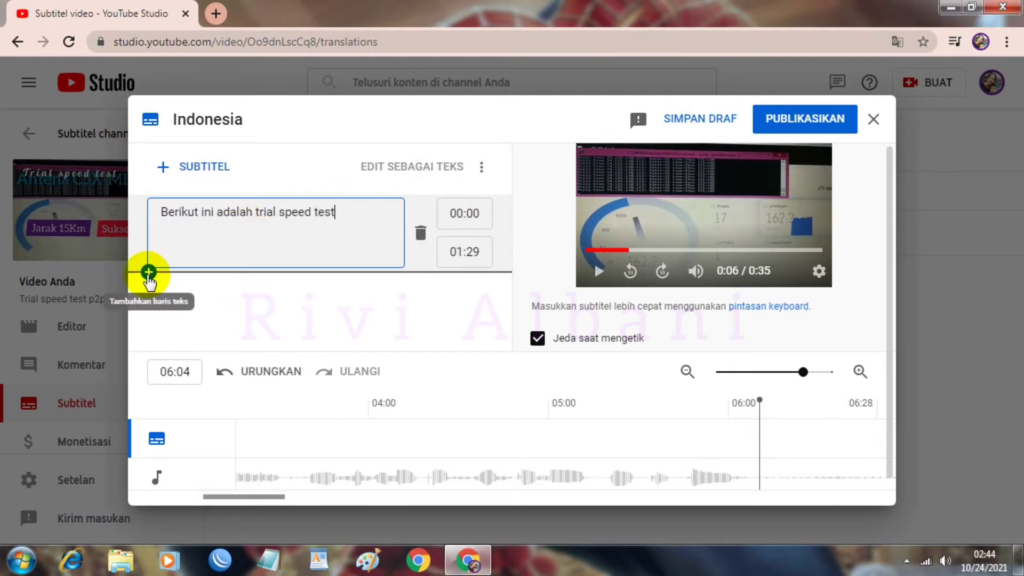
pyautogui.click(149, 272)
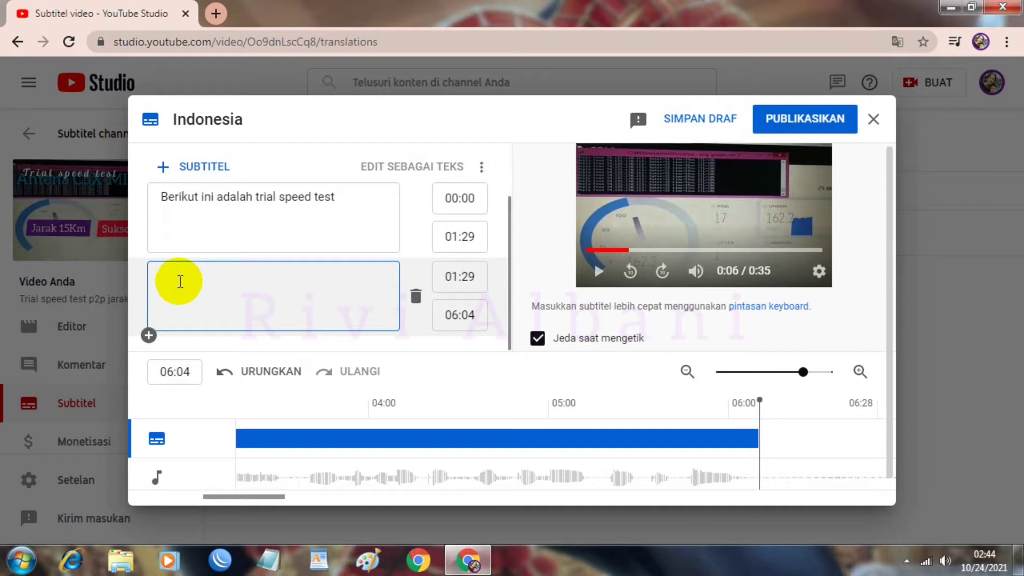
pyautogui.write('Meng')
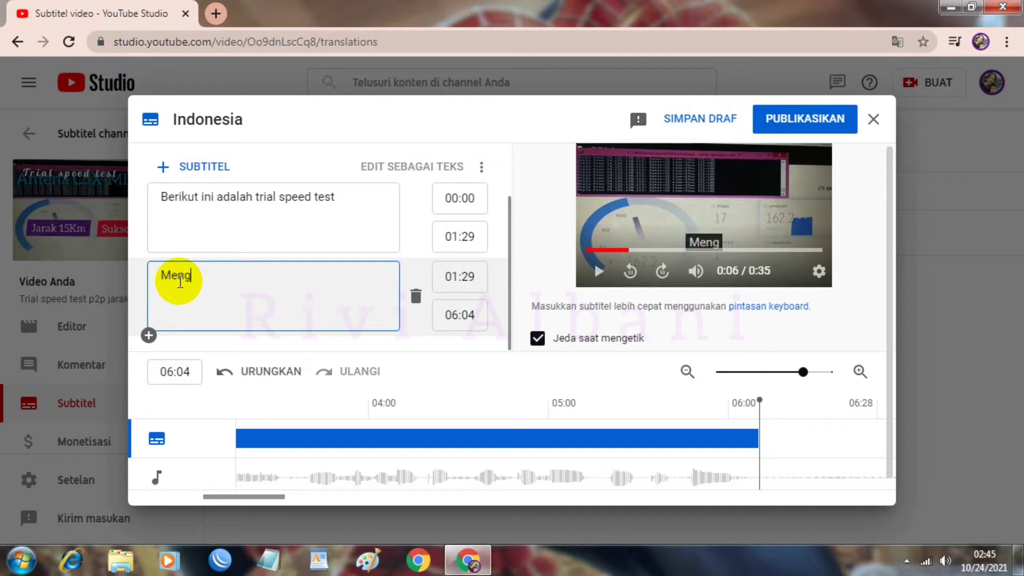
pyautogui.write('gun')
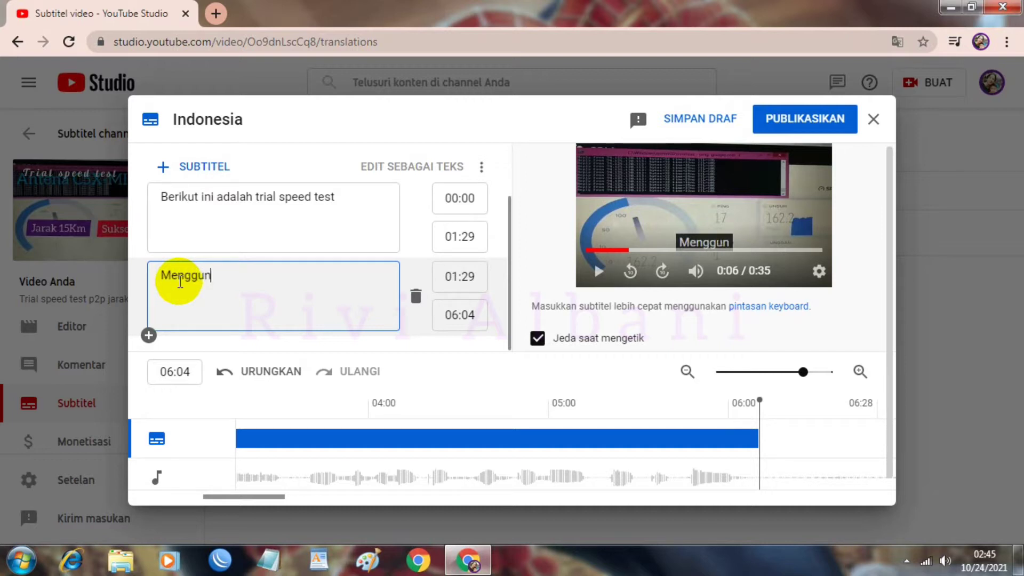
pyautogui.write('akan antena')
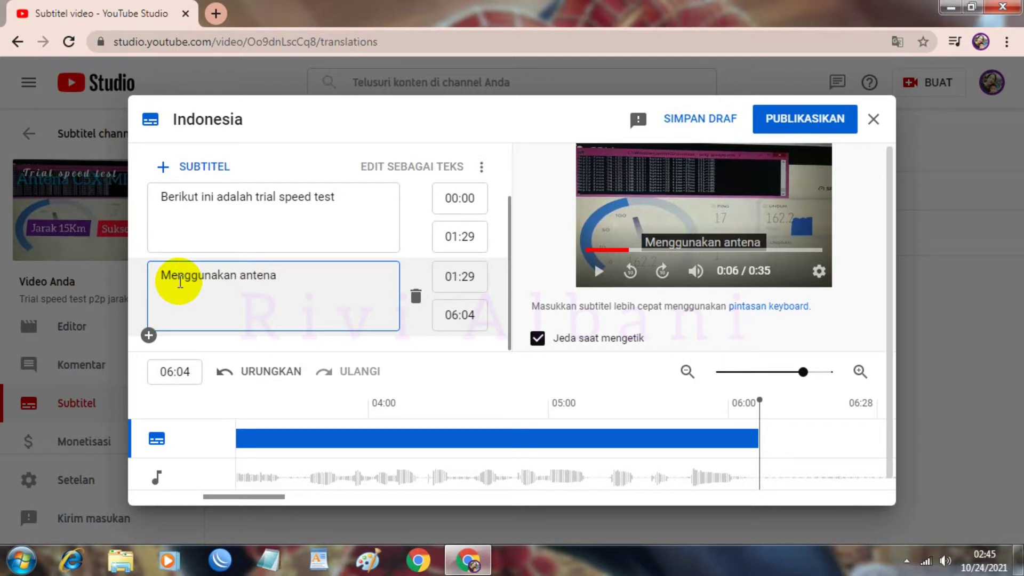
pyautogui.write(' poi')
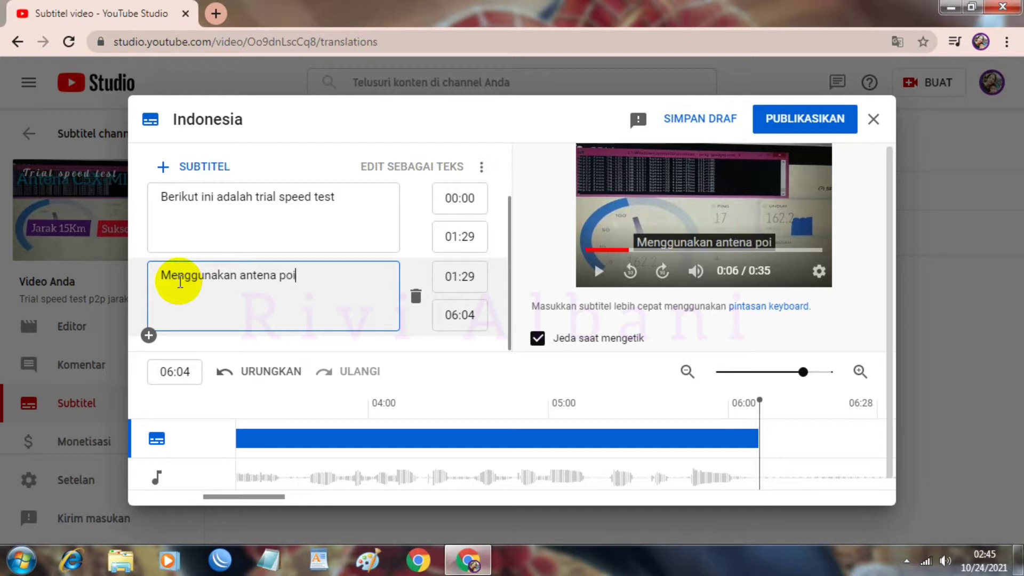
pyautogui.write('nt to ')
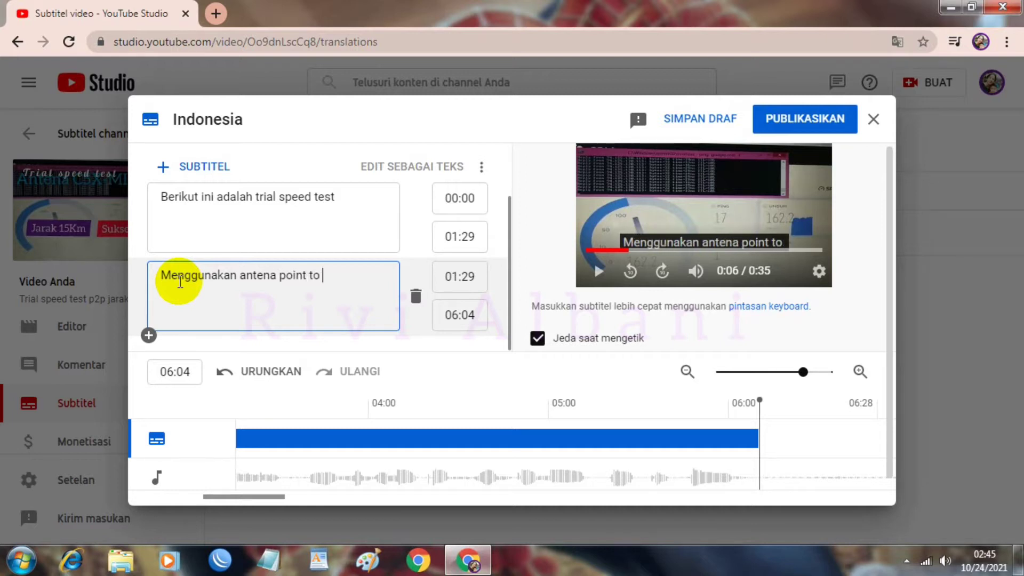
pyautogui.write('point')
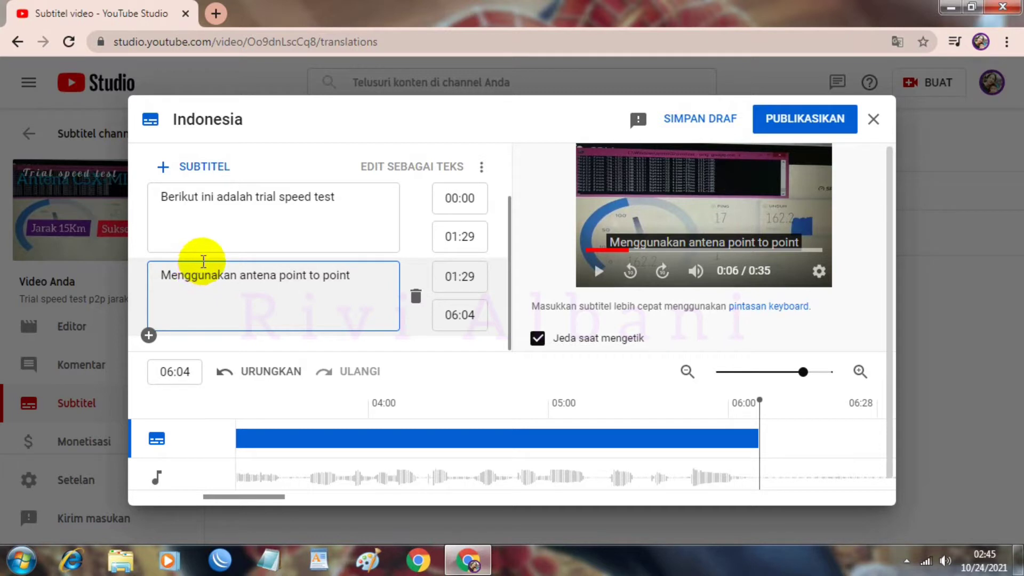
# Step: Play the video on to 09:22, pause, and add a third subtitle line reading "C5X MIMOSA ya teman teman sekalian"
pyautogui.hotkey('shift', 'space')
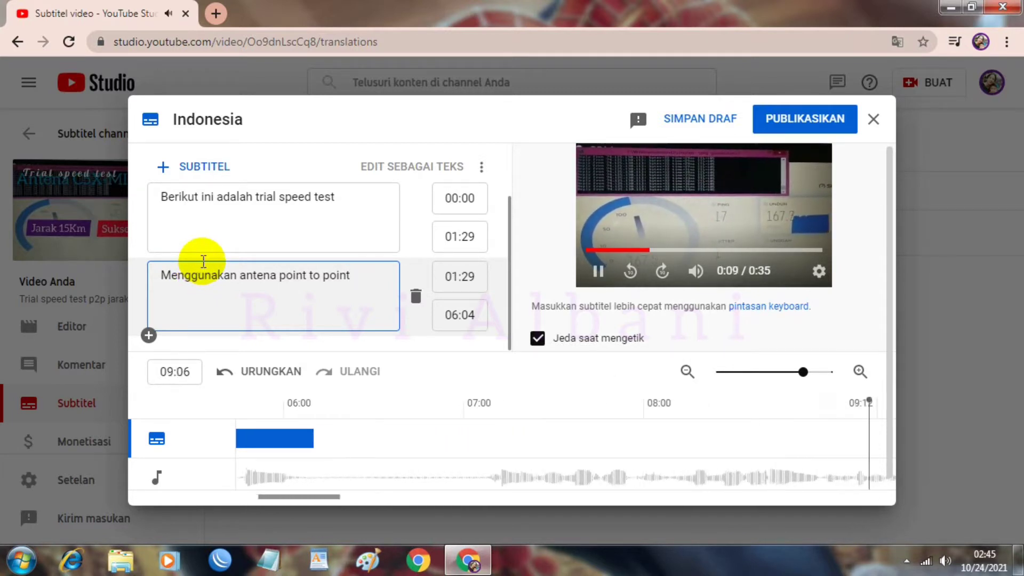
pyautogui.hotkey('shift', 'space')
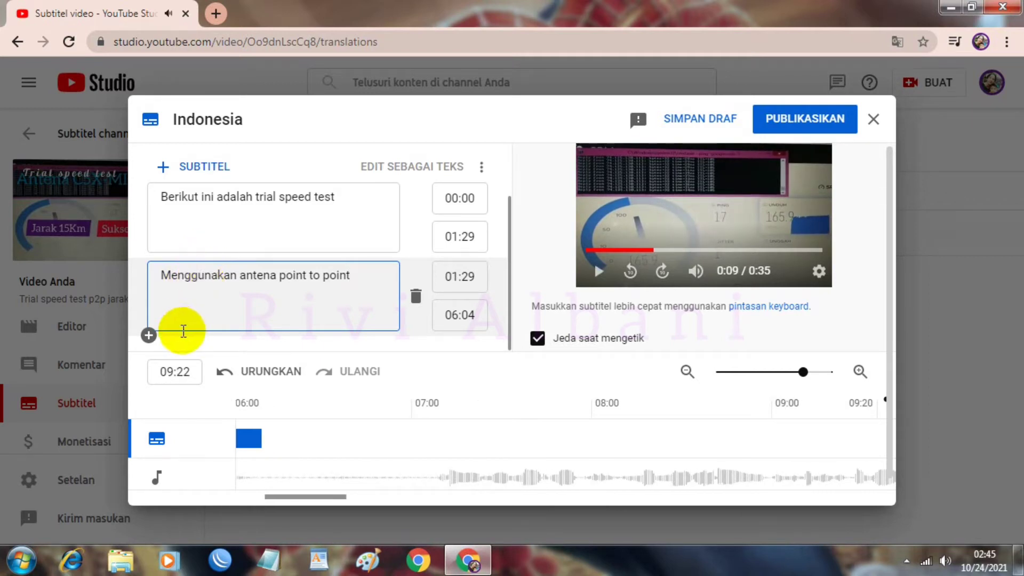
pyautogui.click(148, 336)
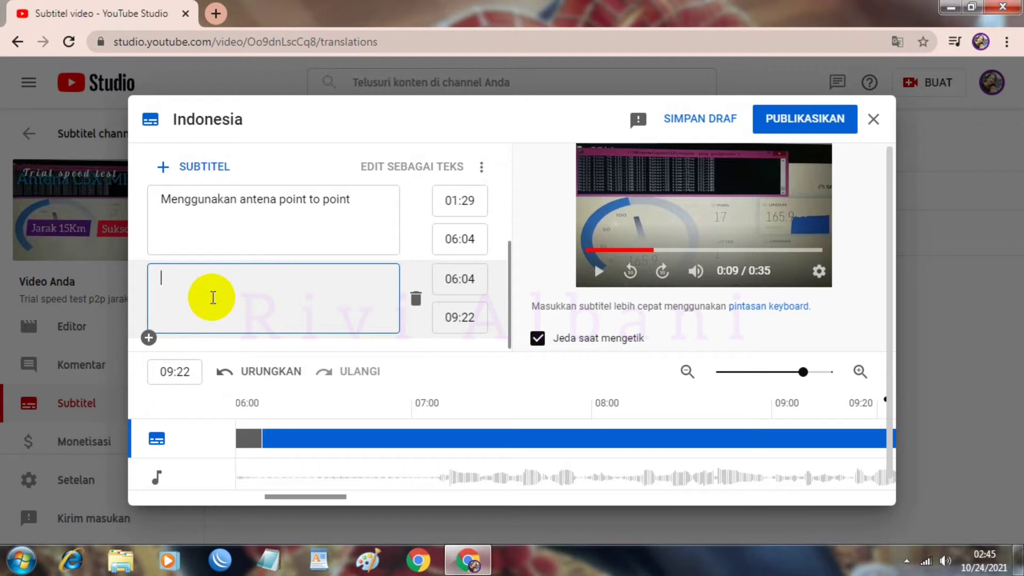
pyautogui.write('CM')
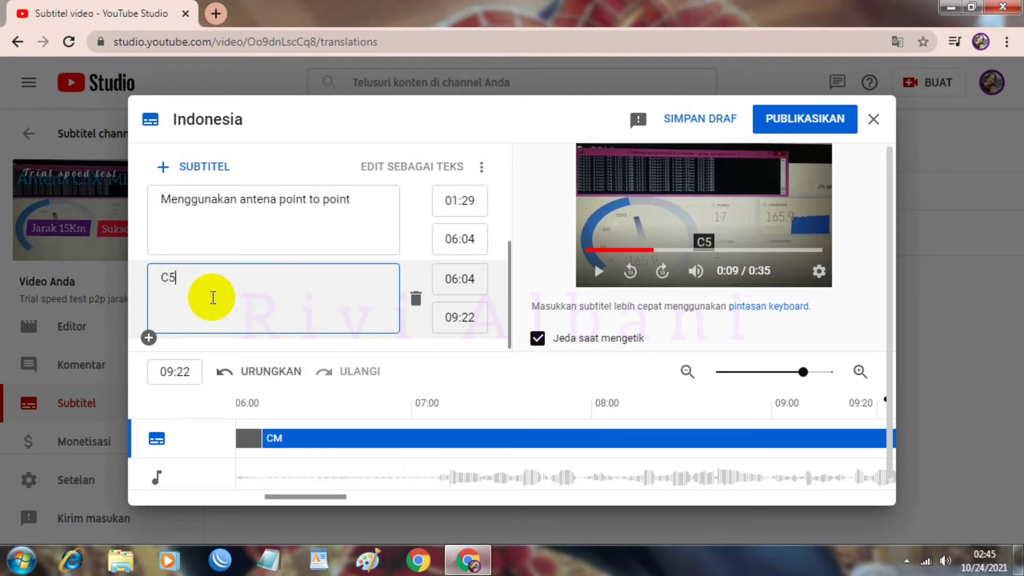
pyautogui.write('MIMOSA ')
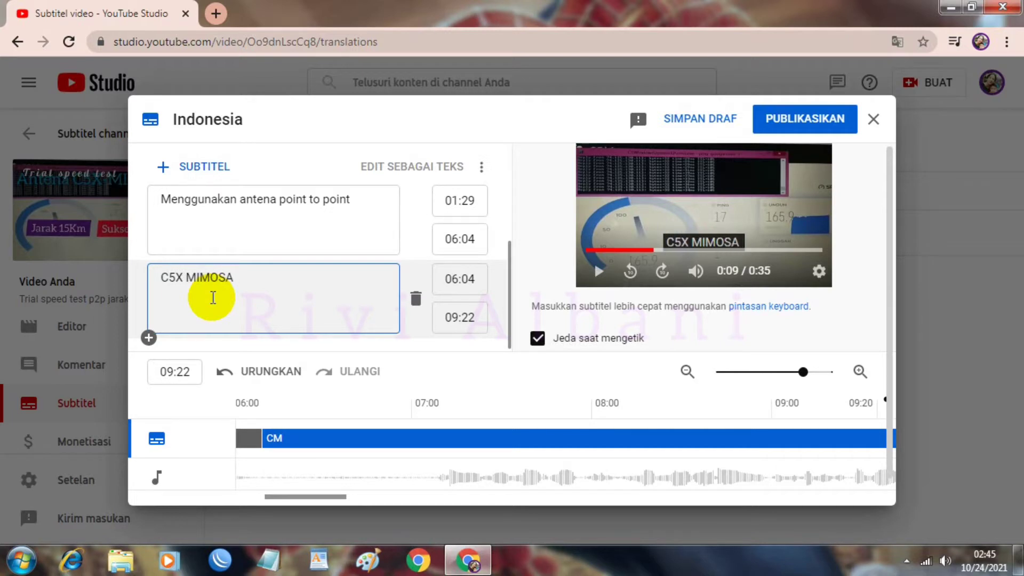
pyautogui.write('ya te,a')
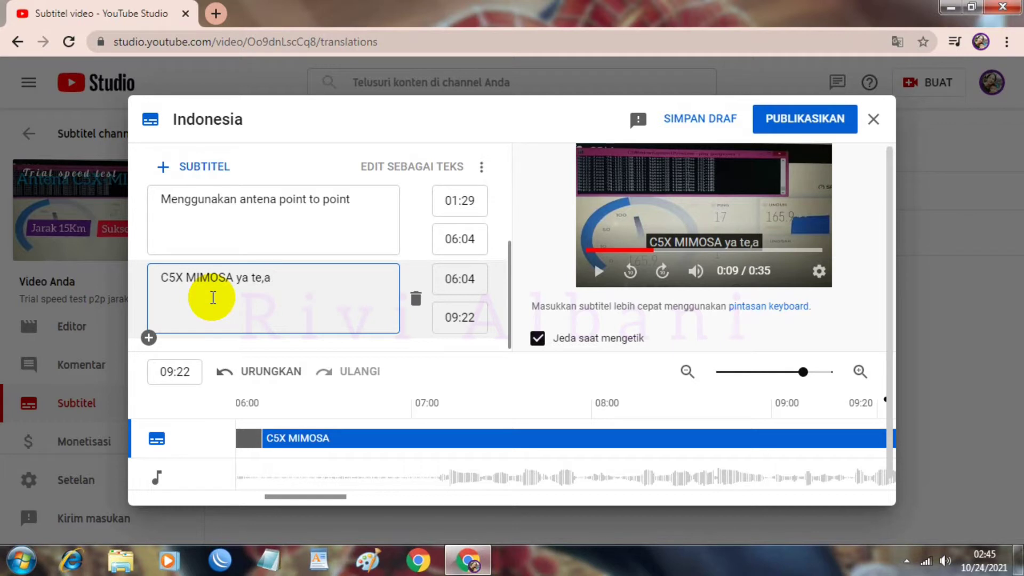
pyautogui.press('BackSpace')
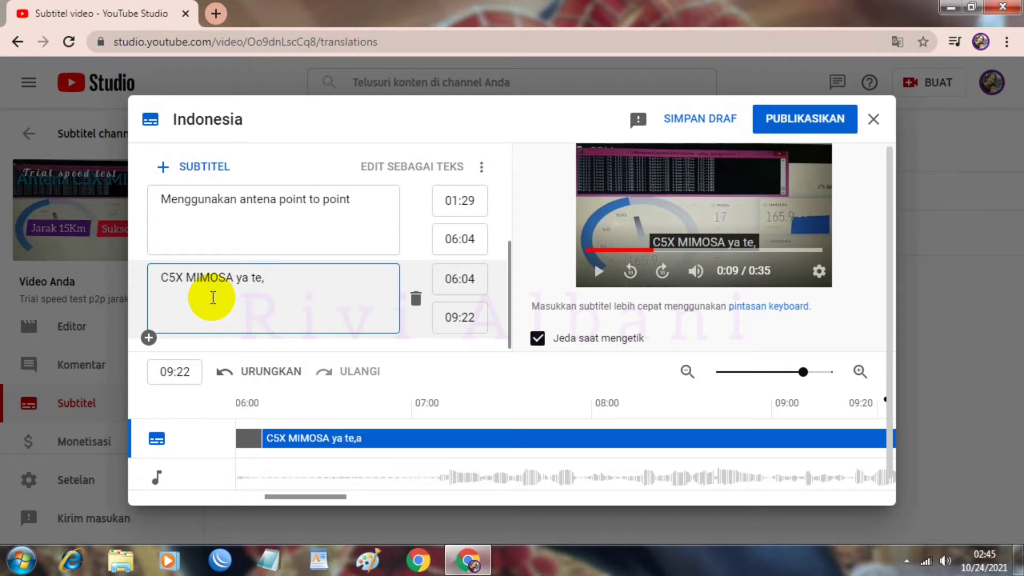
pyautogui.press('BackSpace')
pyautogui.write('man')
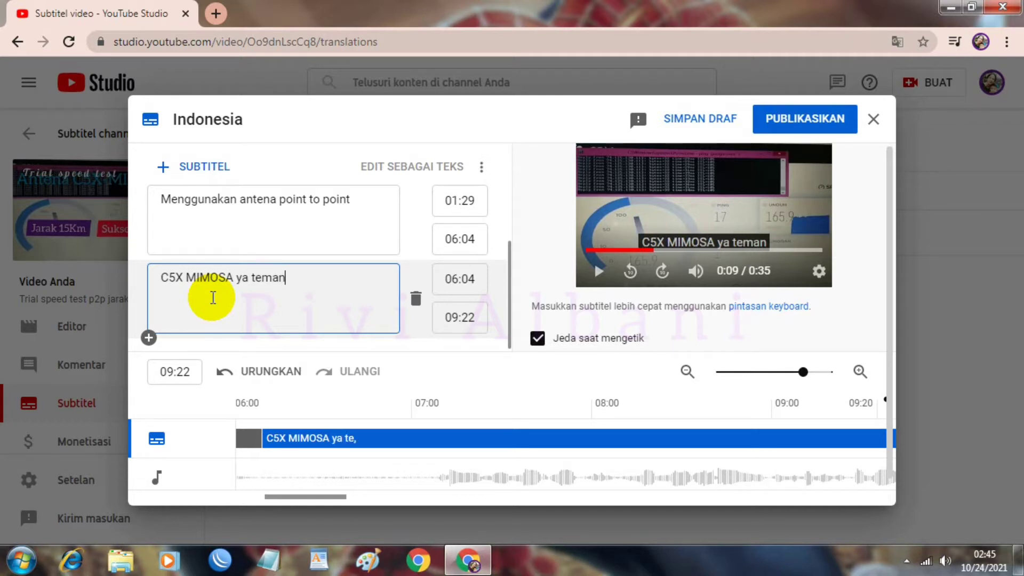
pyautogui.write(' teman ')
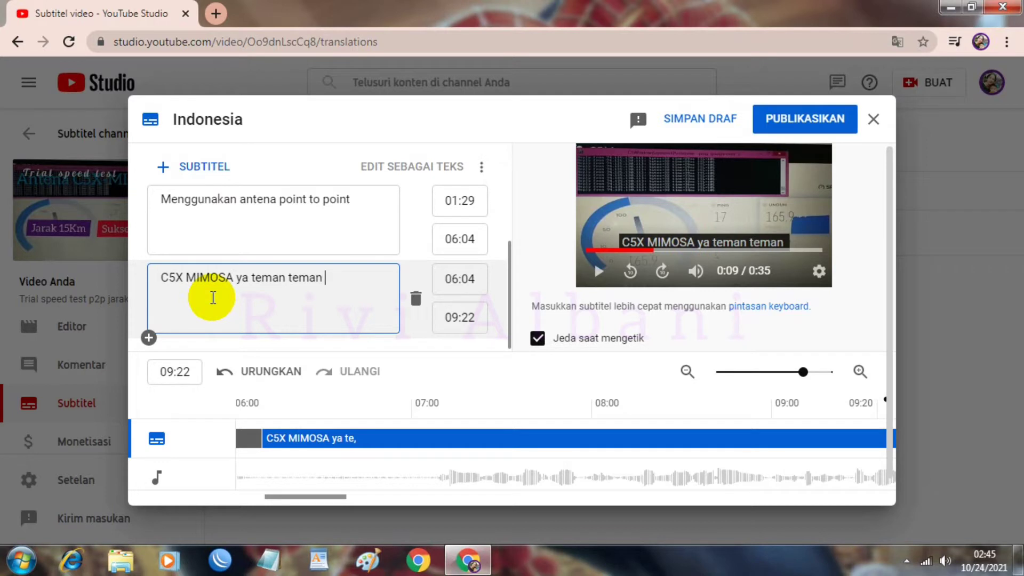
pyautogui.write('sekaliam')
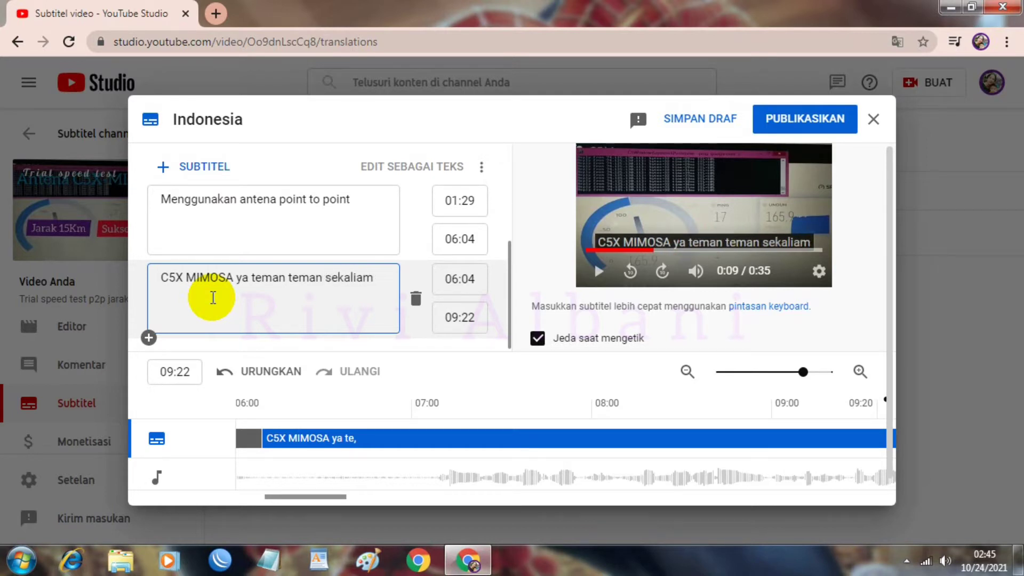
pyautogui.press('BackSpace')
pyautogui.write('n')
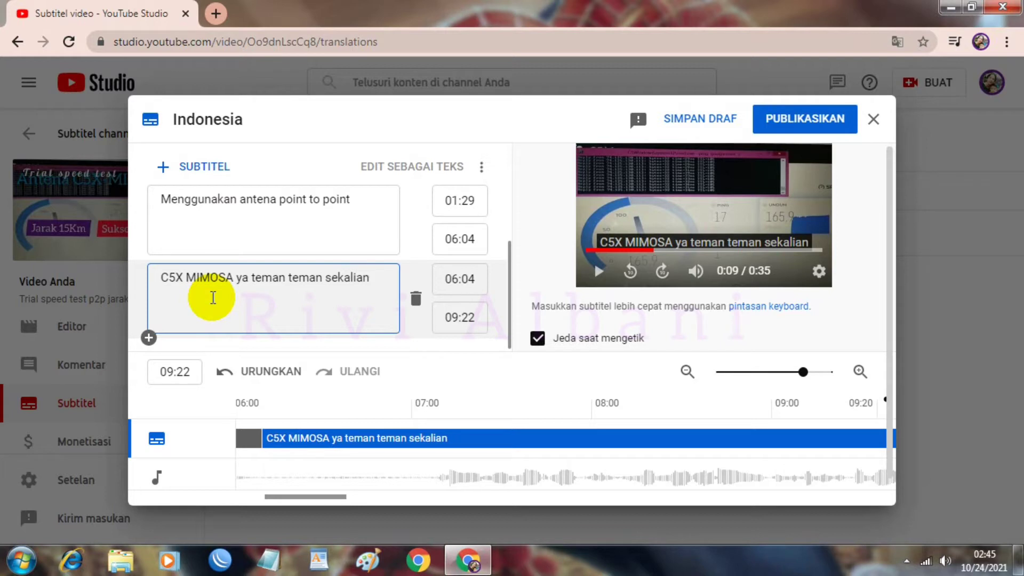
# Step: Play the video on to 12:29, pause, and add a fourth subtitle line reading "Ternyata hasilnya sangat memuaskan"
pyautogui.hotkey('shift', 'space')
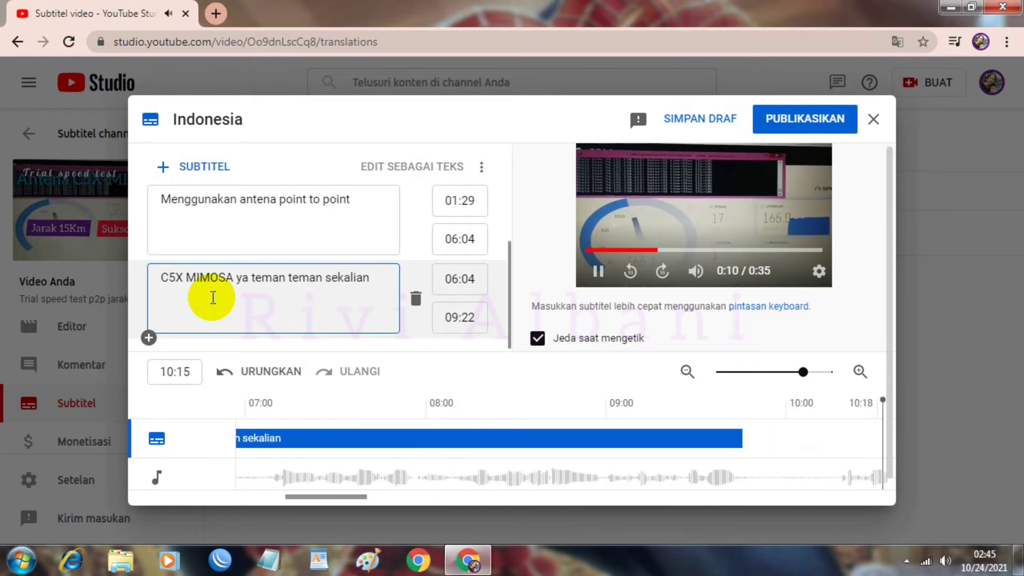
pyautogui.hotkey('shift', 'space')
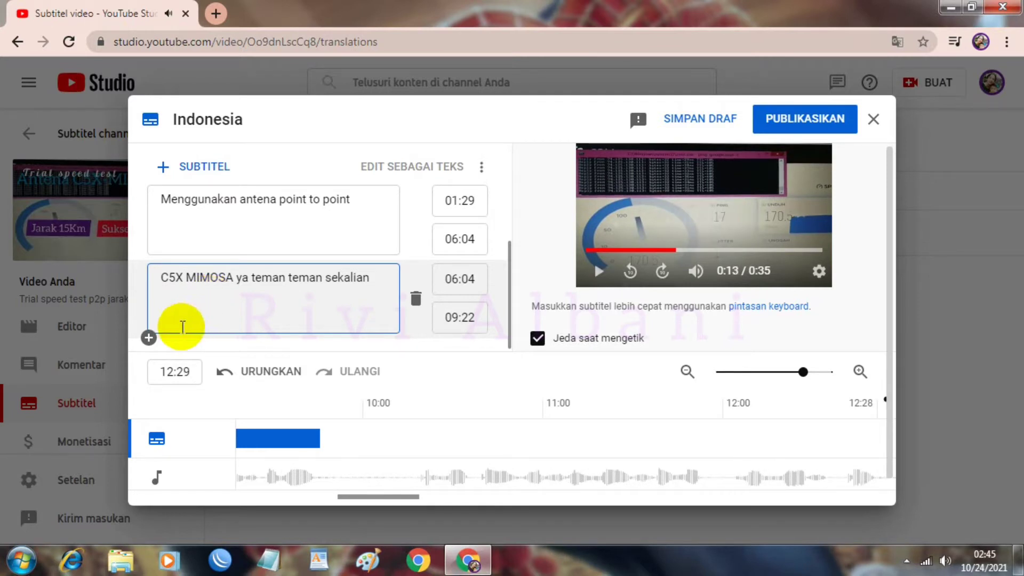
pyautogui.click(149, 337)
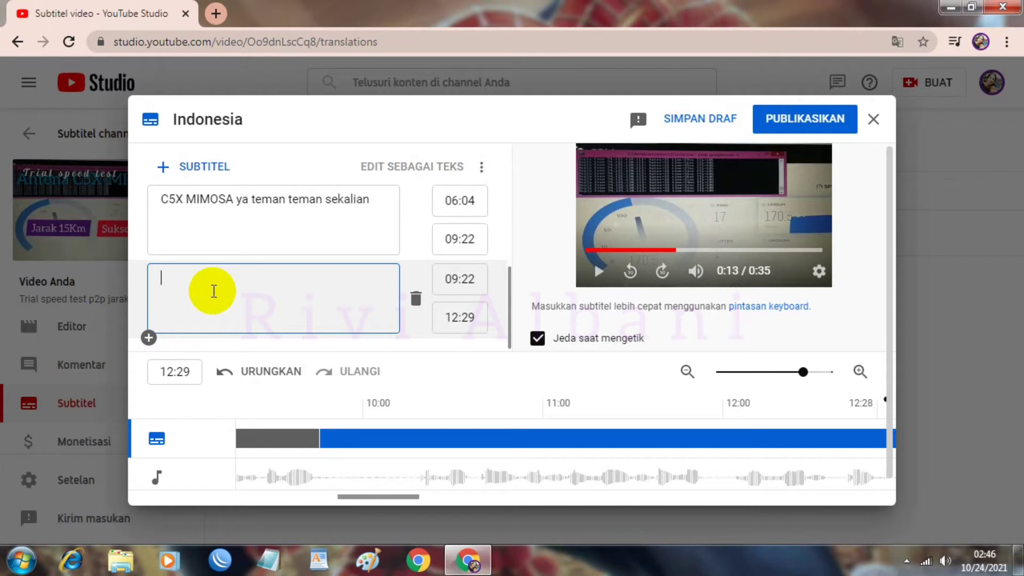
pyautogui.write('Ternyata has')
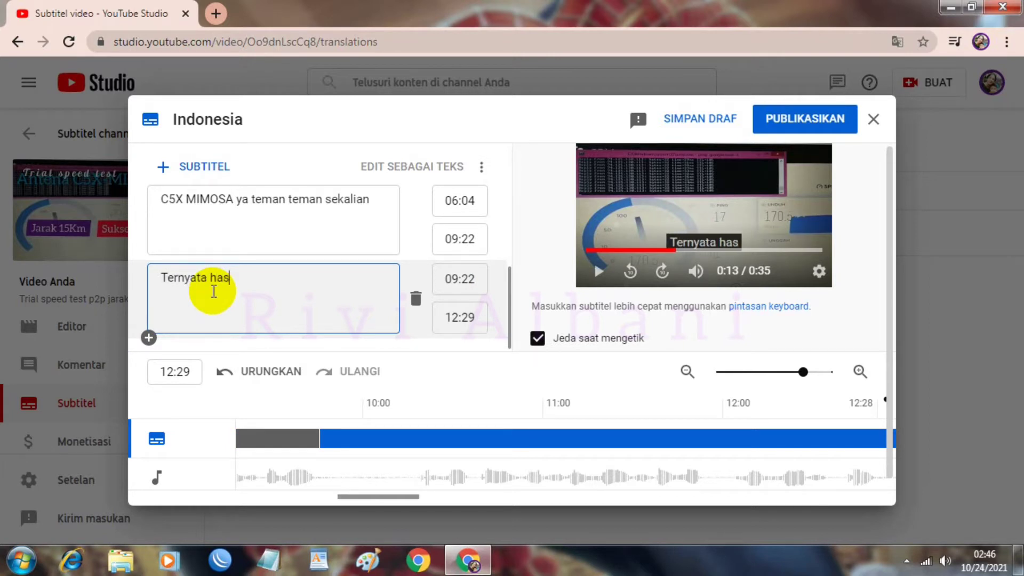
pyautogui.write('ilnya sa')
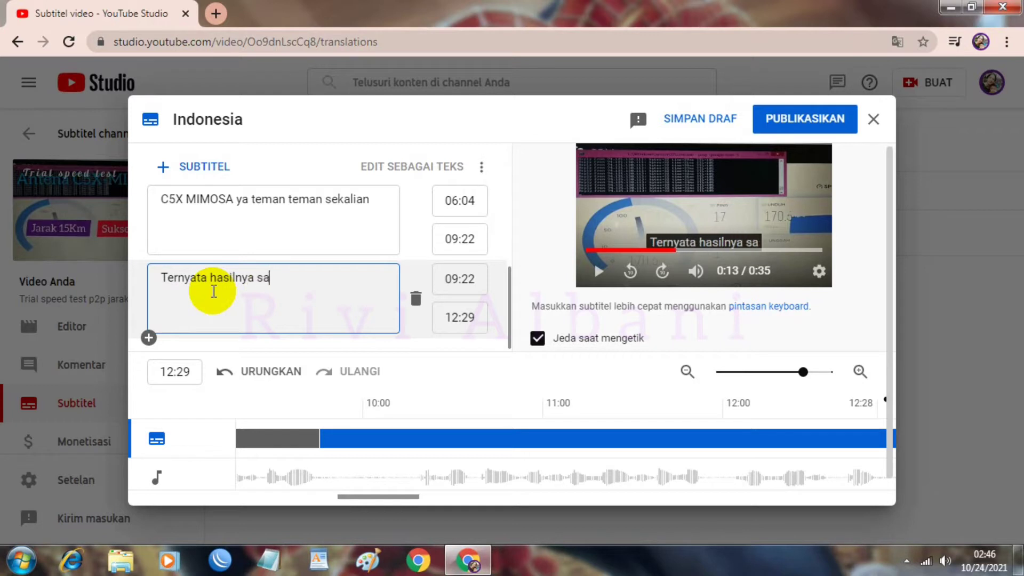
pyautogui.write('ngat mem')
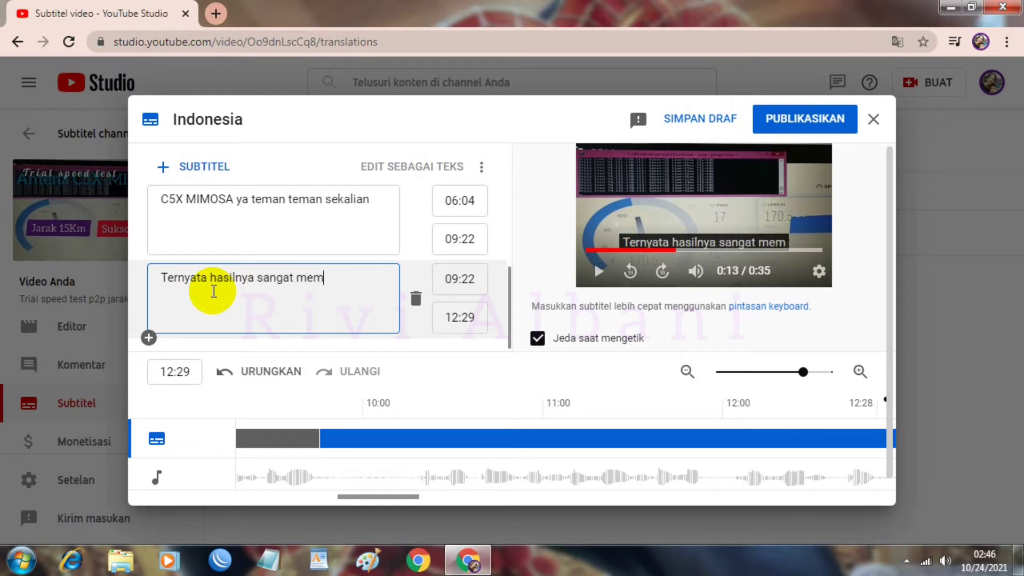
pyautogui.write('uaskan')
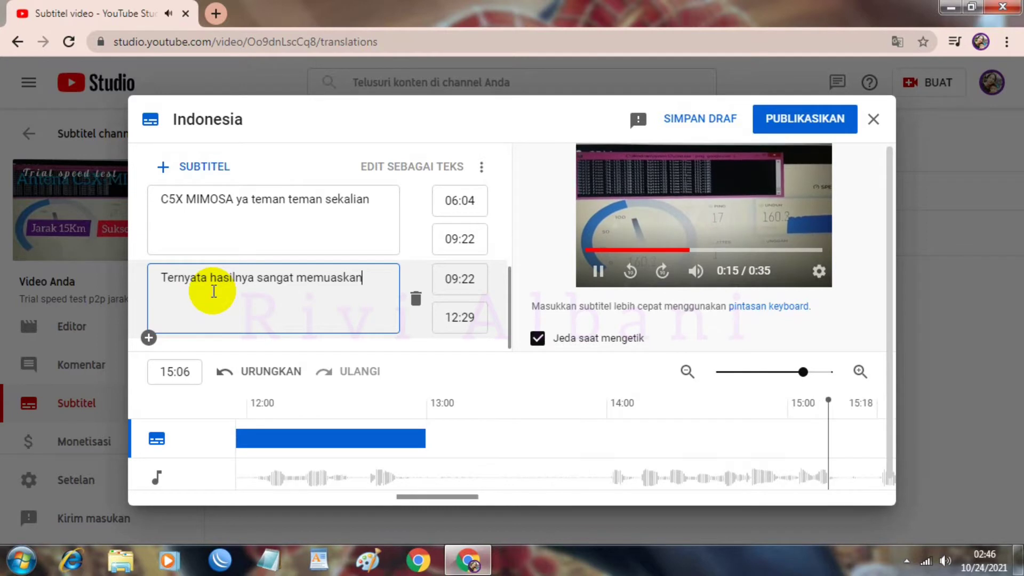
# Step: Play the video on to 17:06, pause, and add a fifth subtitle line reading "Antena mimosa sangat recomended sekali ya teman teman"
pyautogui.hotkey('shift', 'space')
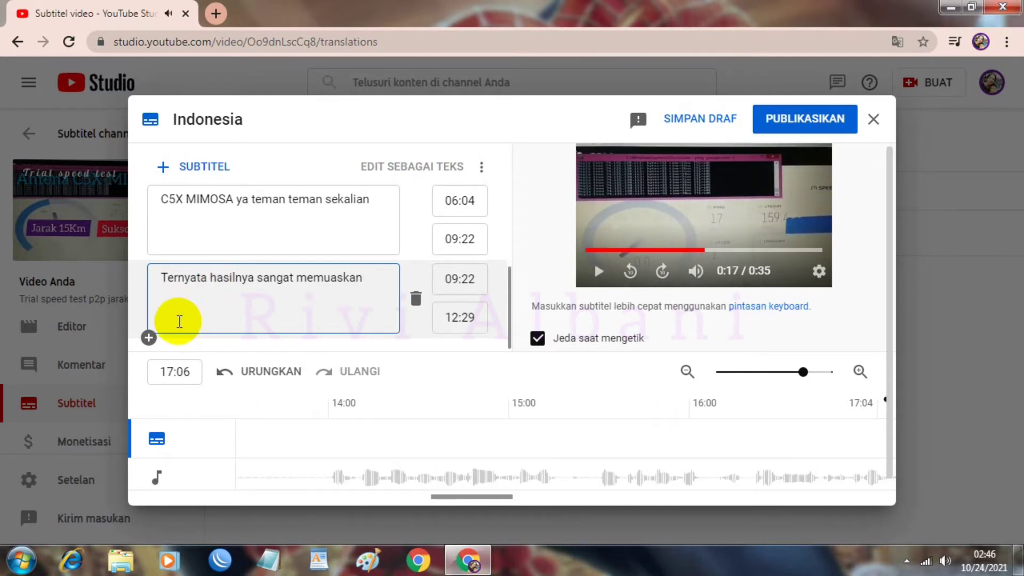
pyautogui.click(149, 336)
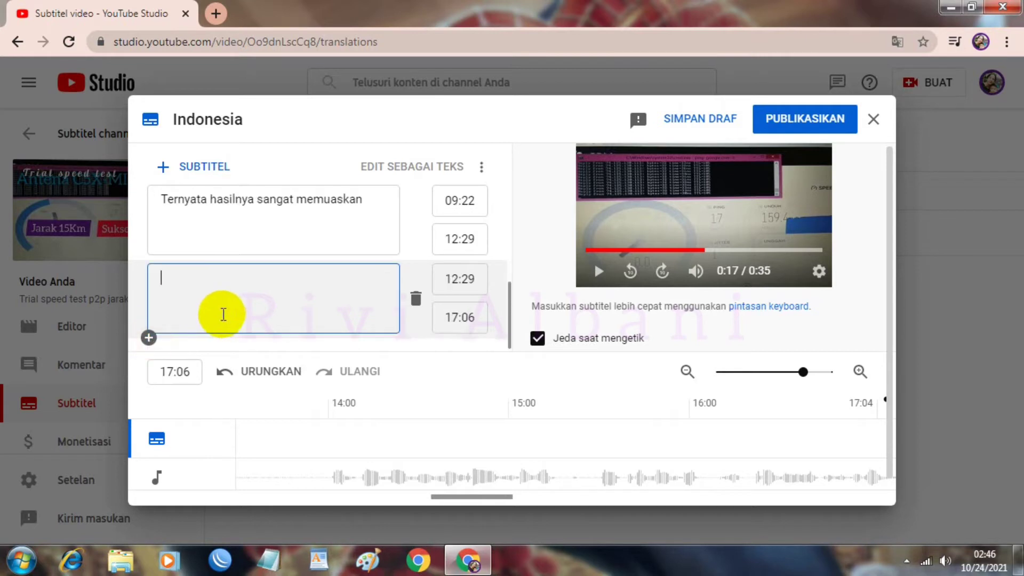
pyautogui.write('Antena mis')
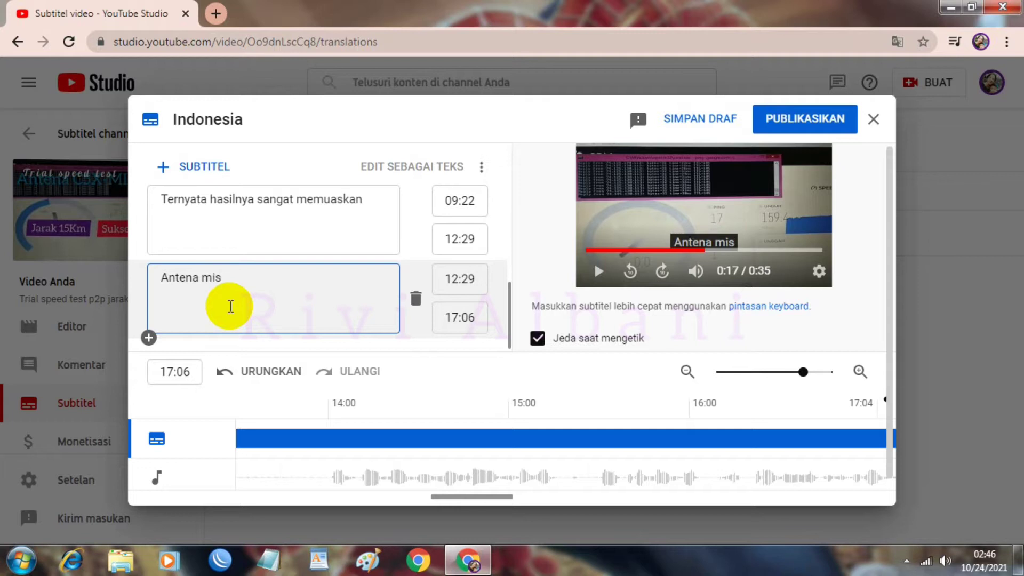
pyautogui.press('BackSpace')
pyautogui.write('mosa san')
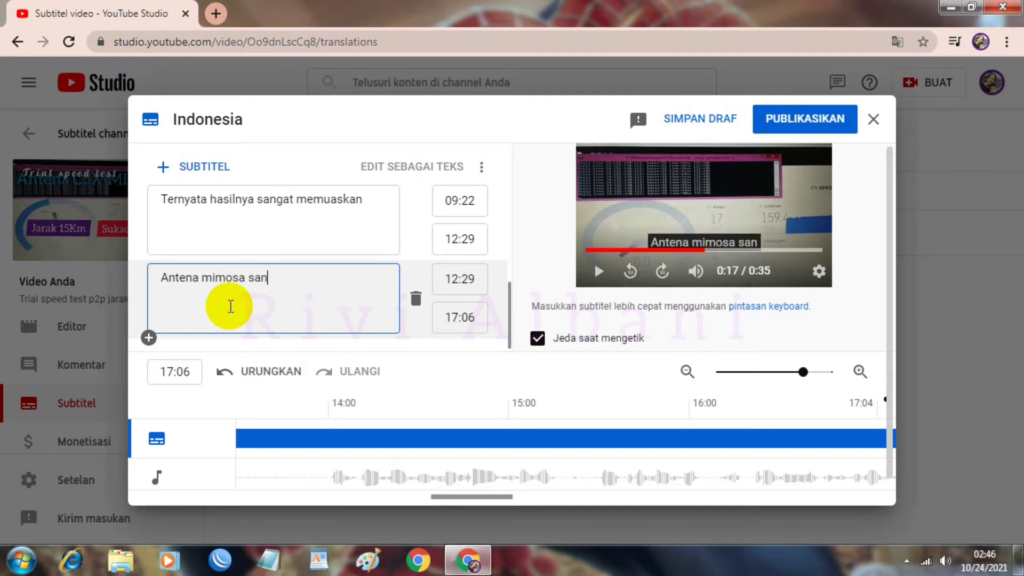
pyautogui.write('gat recomended')
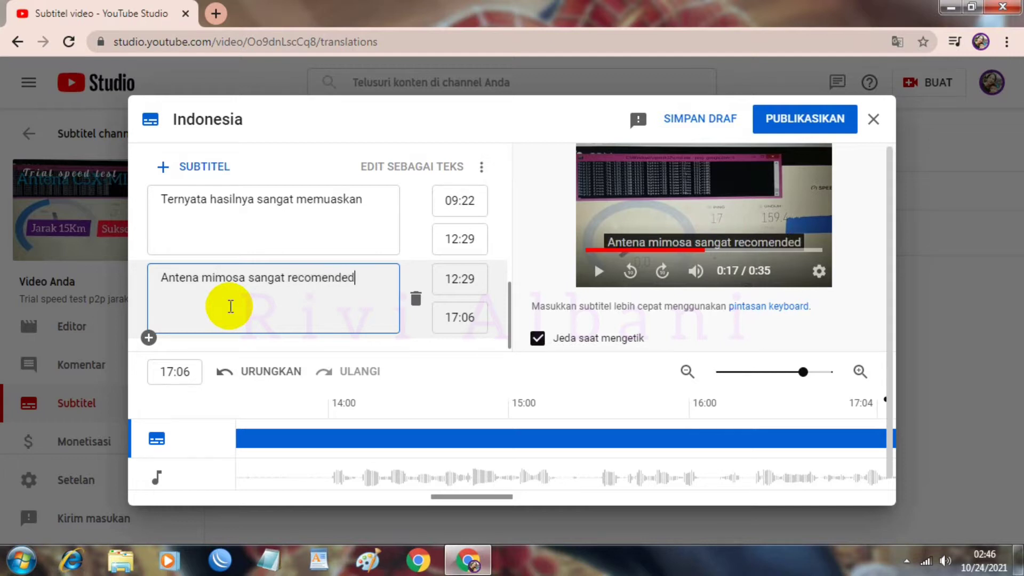
pyautogui.write(' se')
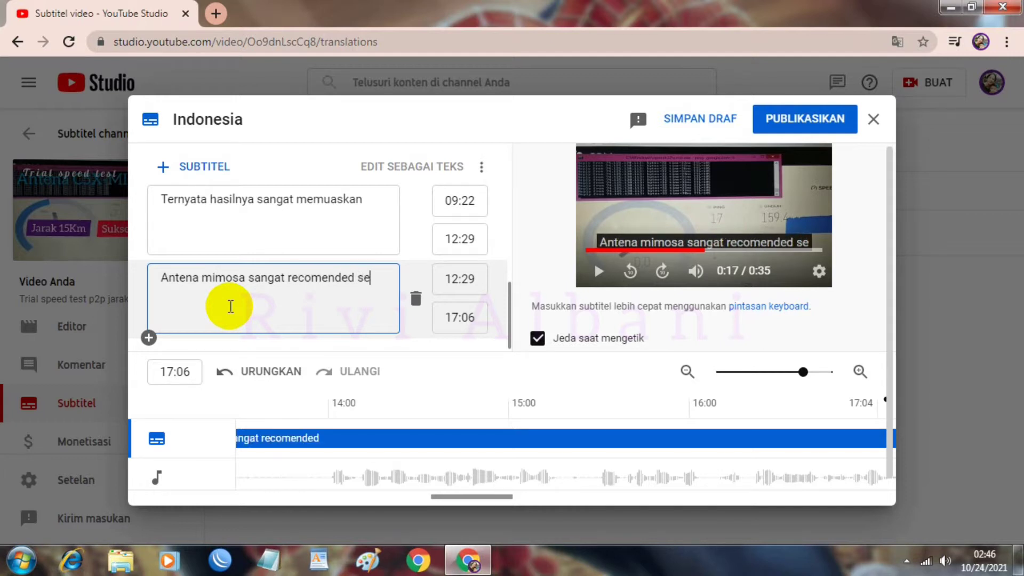
pyautogui.write('kali ya teman teman')
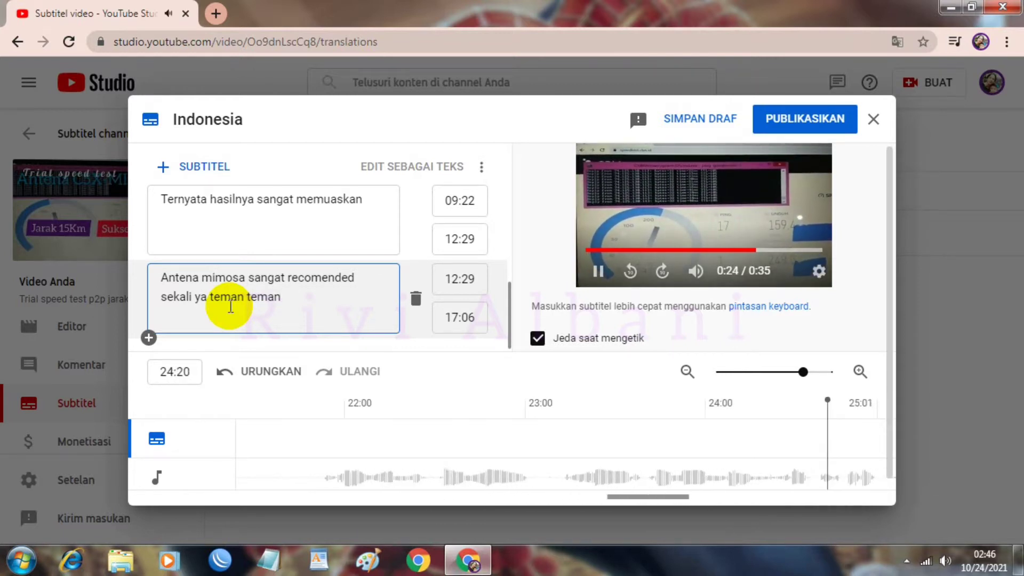
# Step: Play the video on to 25:28, pause, and add a sixth subtitle line reading "Jangan lupa like, share,comment dan subscribenya ya teman teman"
pyautogui.hotkey('shift', 'space')
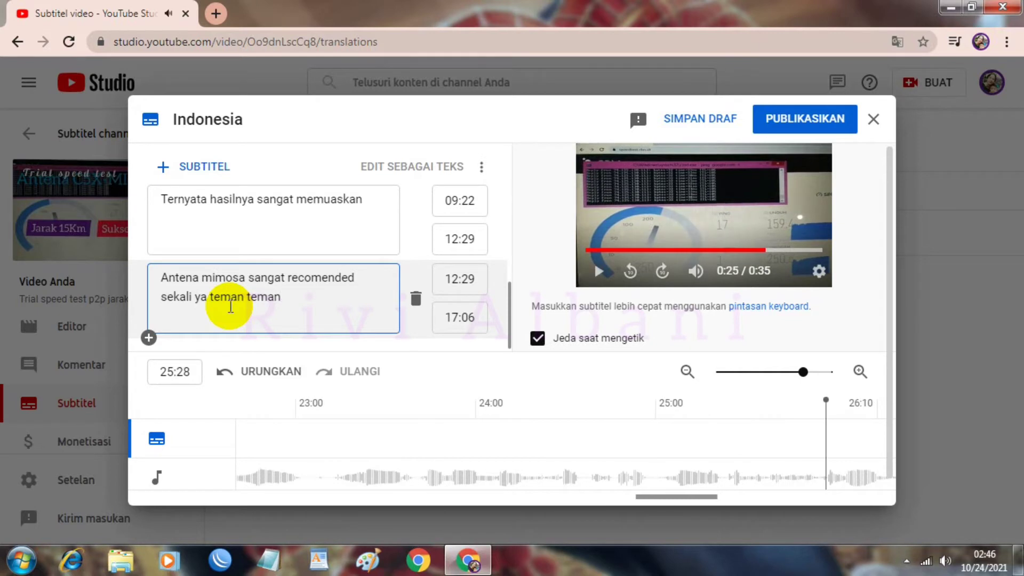
pyautogui.click(148, 337)
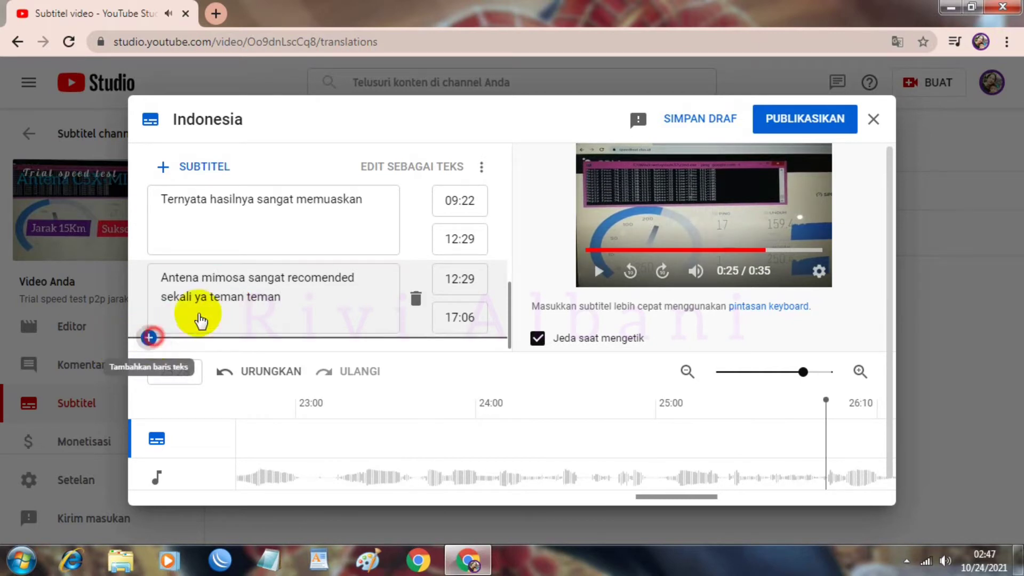
pyautogui.write('Jangan lupa like')
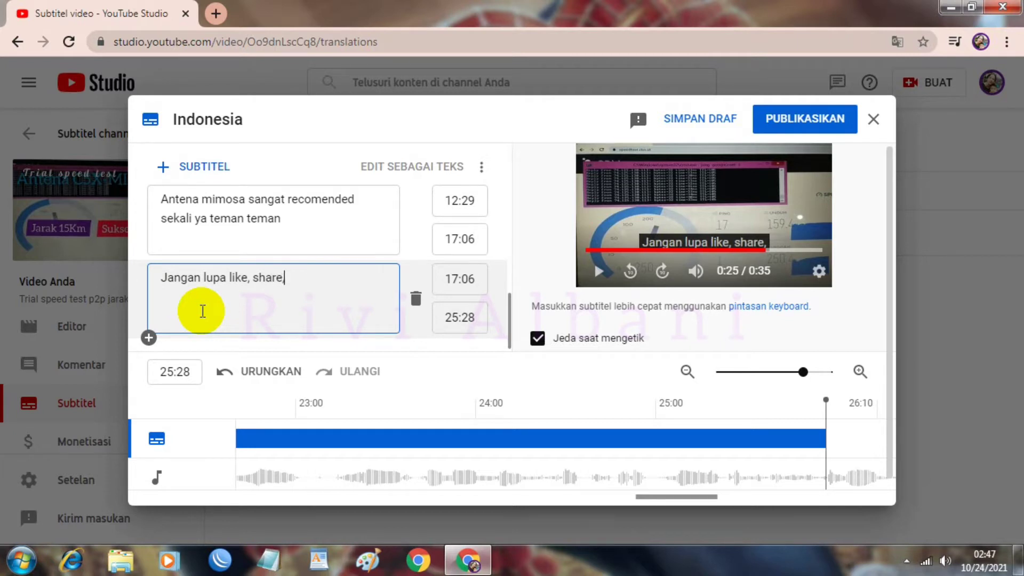
pyautogui.write('omment')
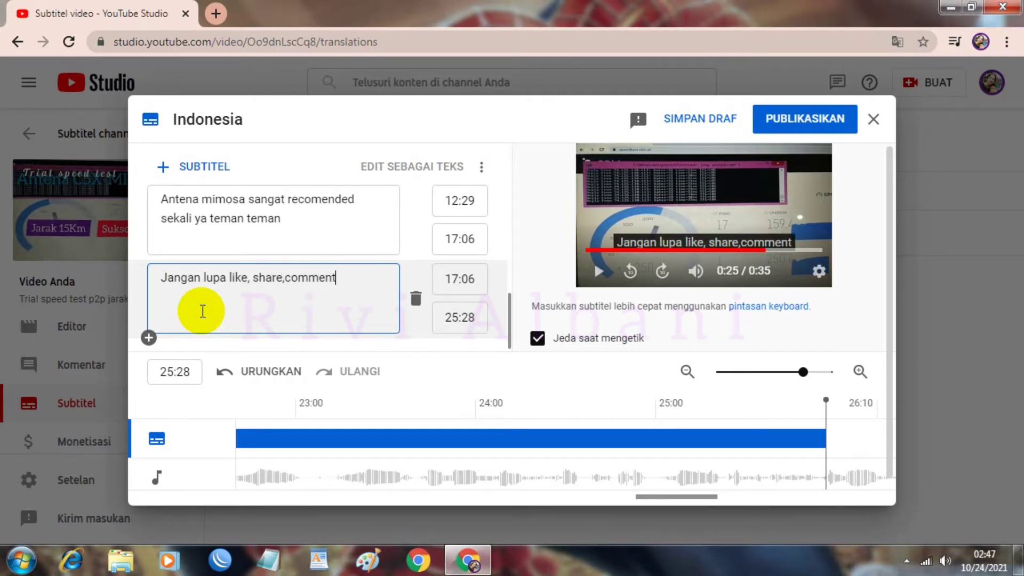
pyautogui.write(' dan')
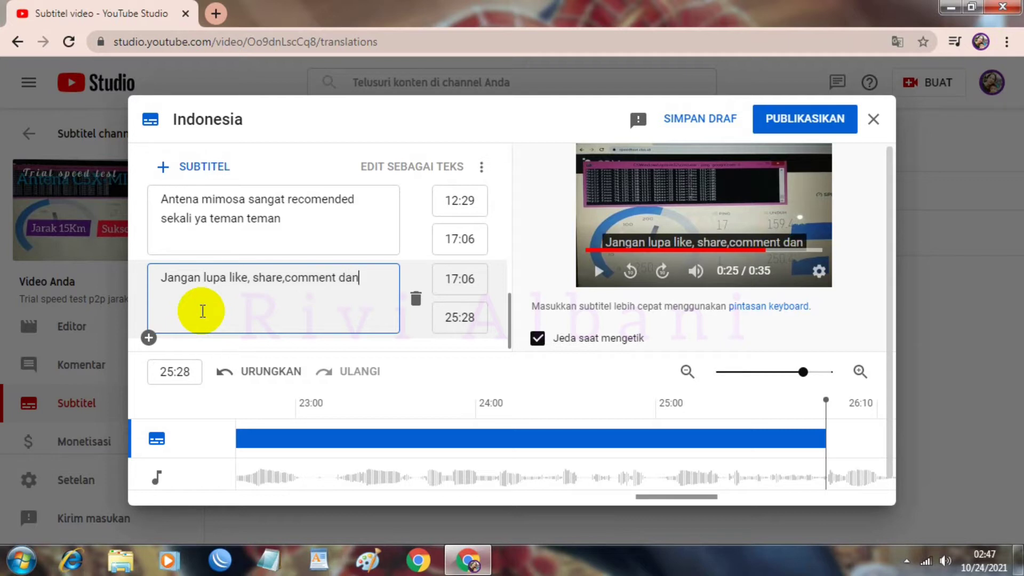
pyautogui.write(' subscribenya ya')
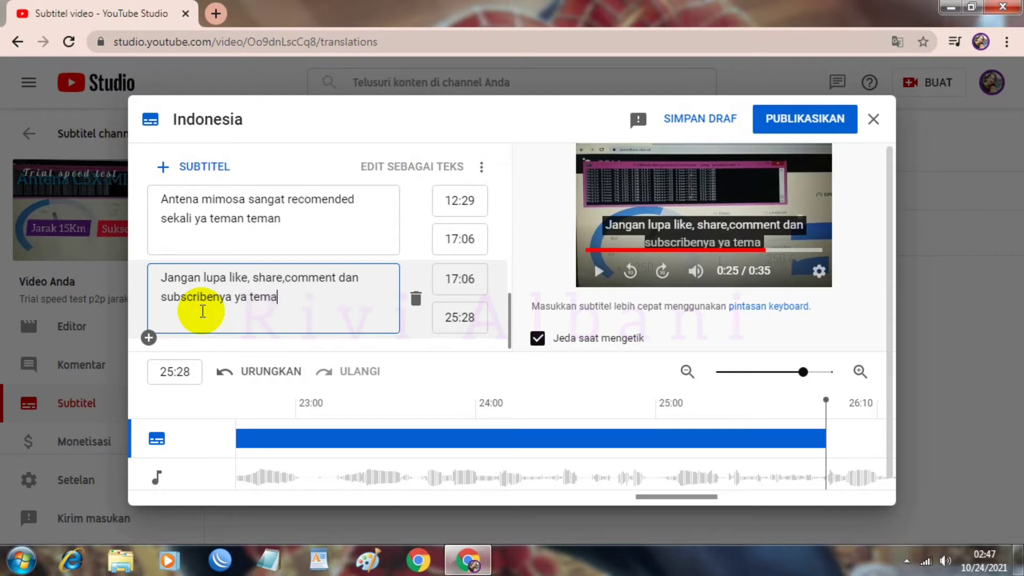
pyautogui.write('teman')
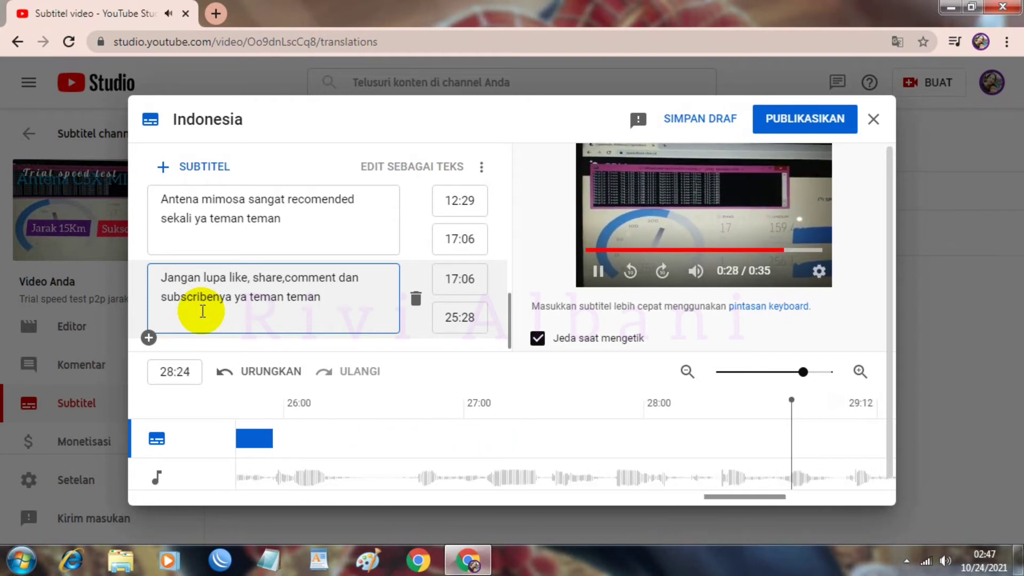
# Step: Play the video on to 30:17, pause, and add a seventh subtitle line reading "Dan juga tak lupa aktifkan lonceng notifikasi"
pyautogui.hotkey('shift', 'space')
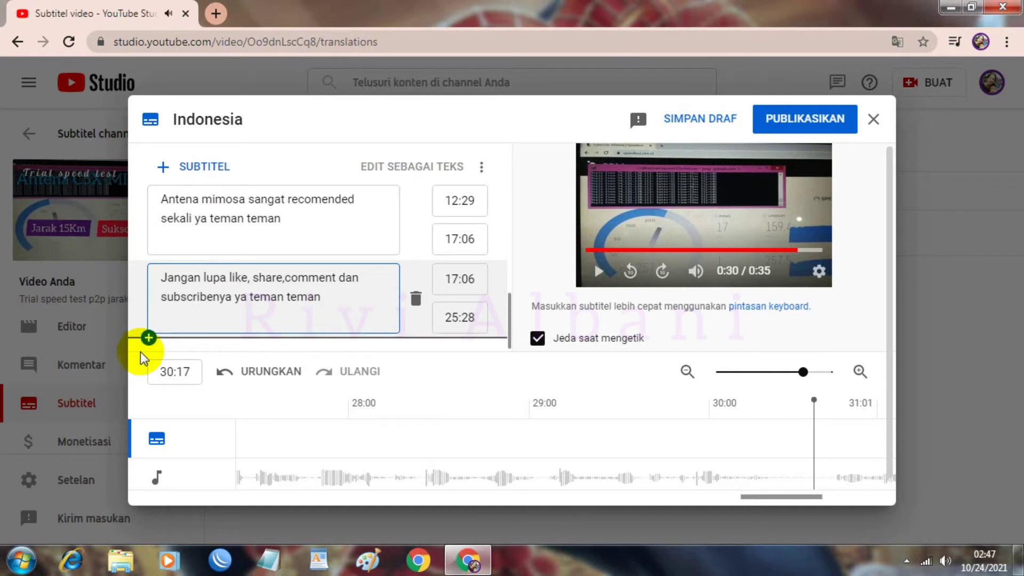
pyautogui.click(150, 337)
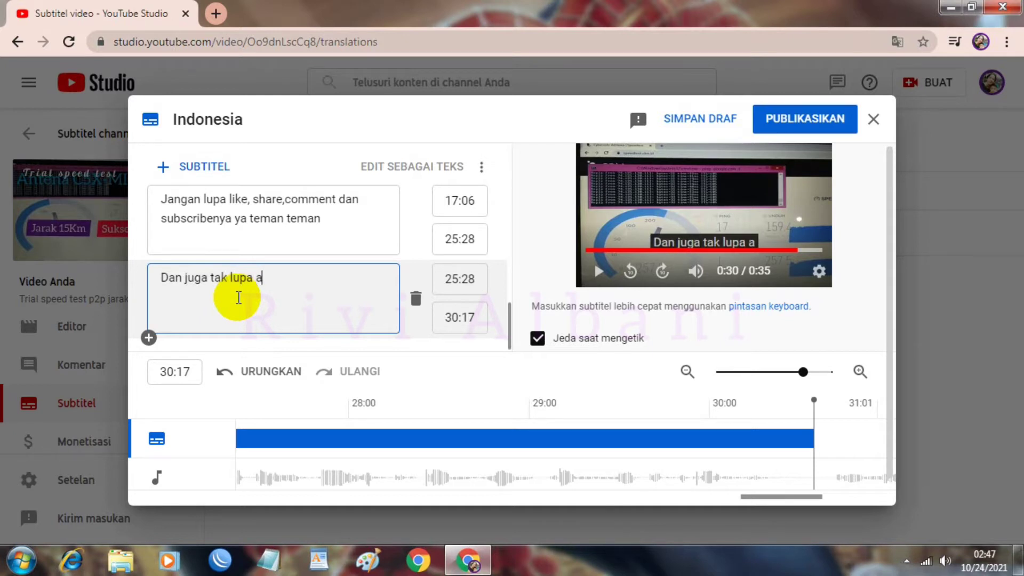
pyautogui.write('Dan juga tak lupa aktifkan ')
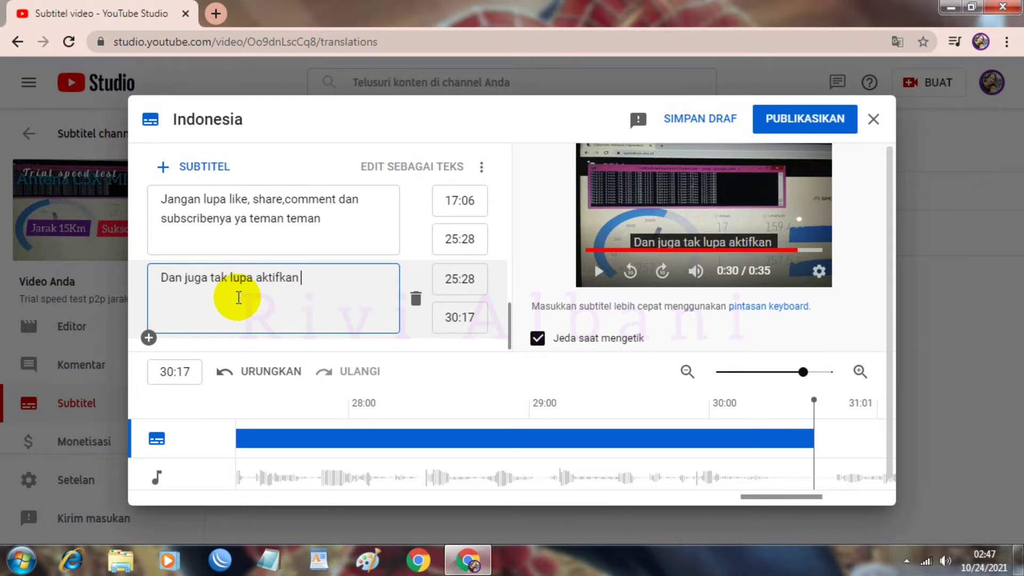
pyautogui.write('lonceng')
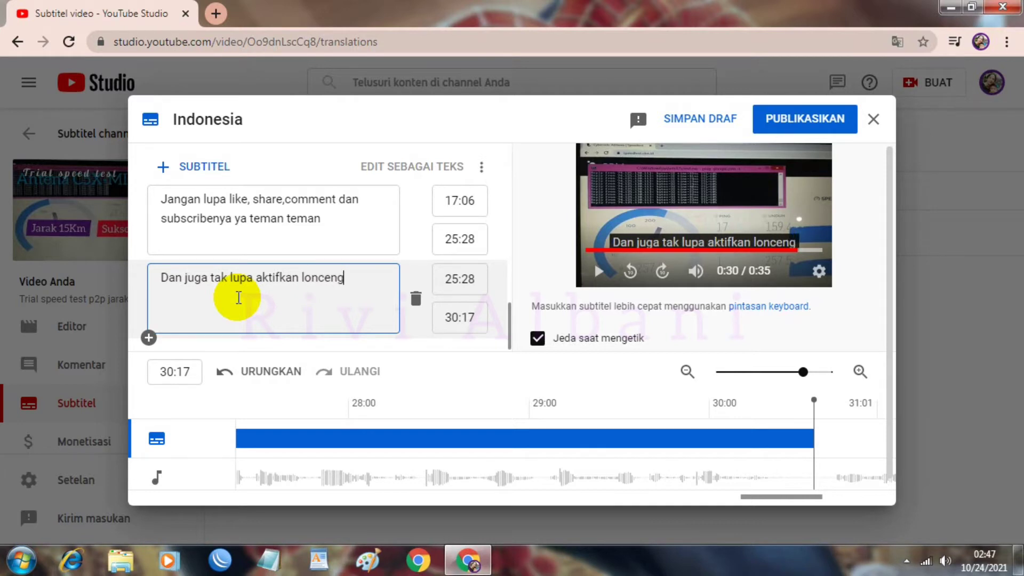
pyautogui.write(' notifikasi')
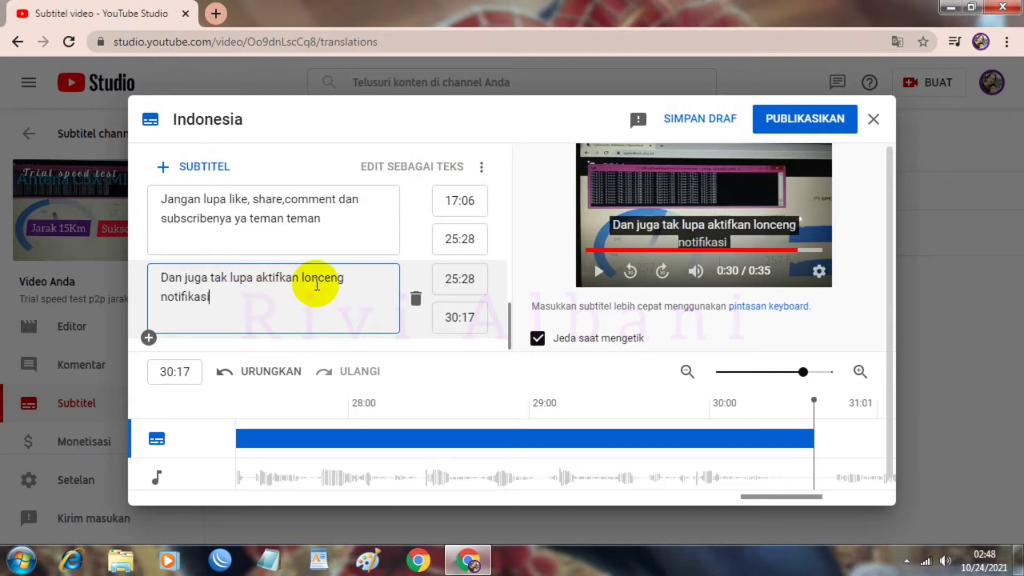
# Step: Play the video on to 33:00, pause, and add an eighth subtitle line reading "Terima kasih"
pyautogui.hotkey('shift', 'space')
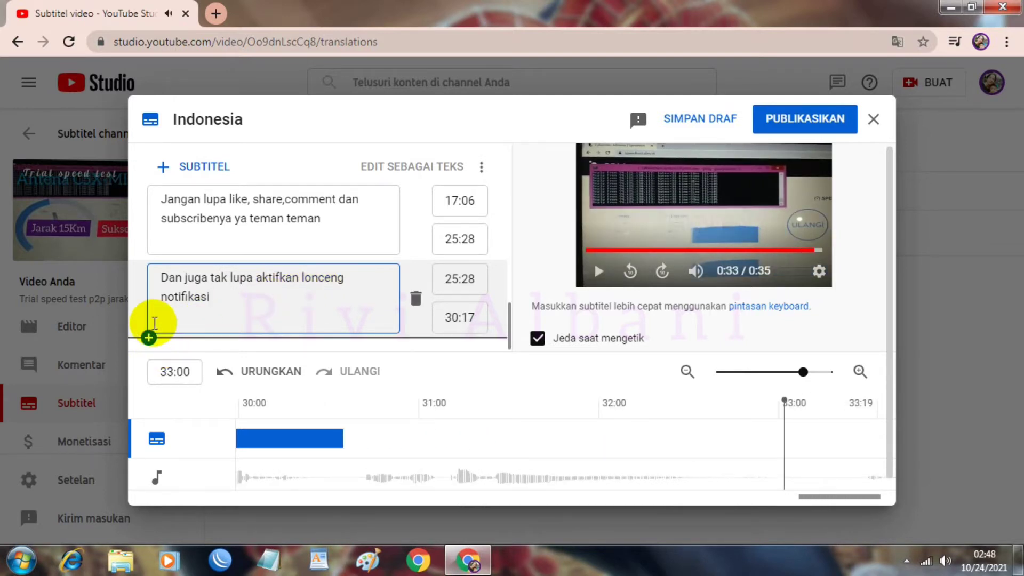
pyautogui.click(149, 338)
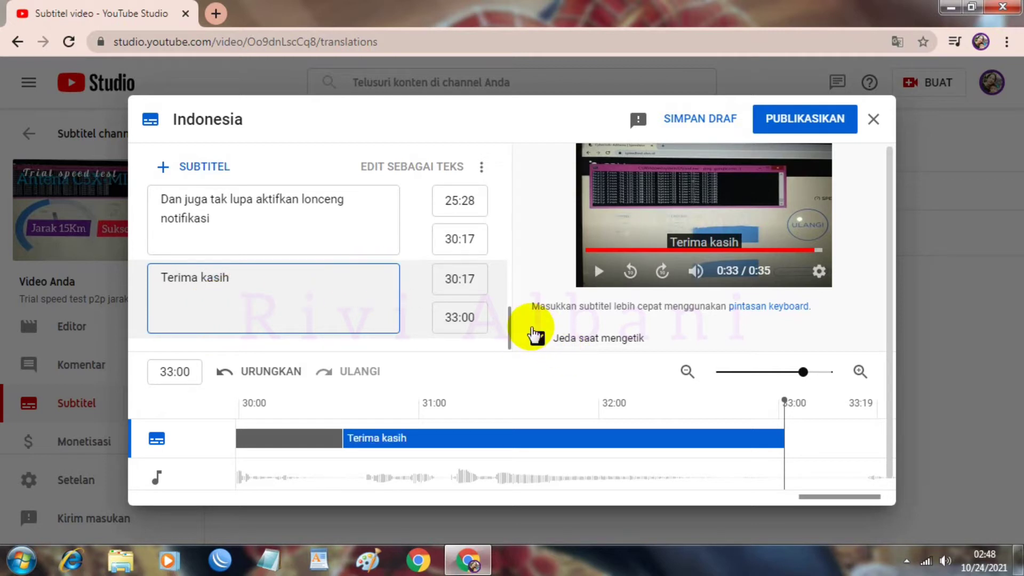
# Step: Play the video from the first subtitle line through to the end to check the timing of all lines
pyautogui.moveTo(511, 328); pyautogui.dragTo(523, 180)
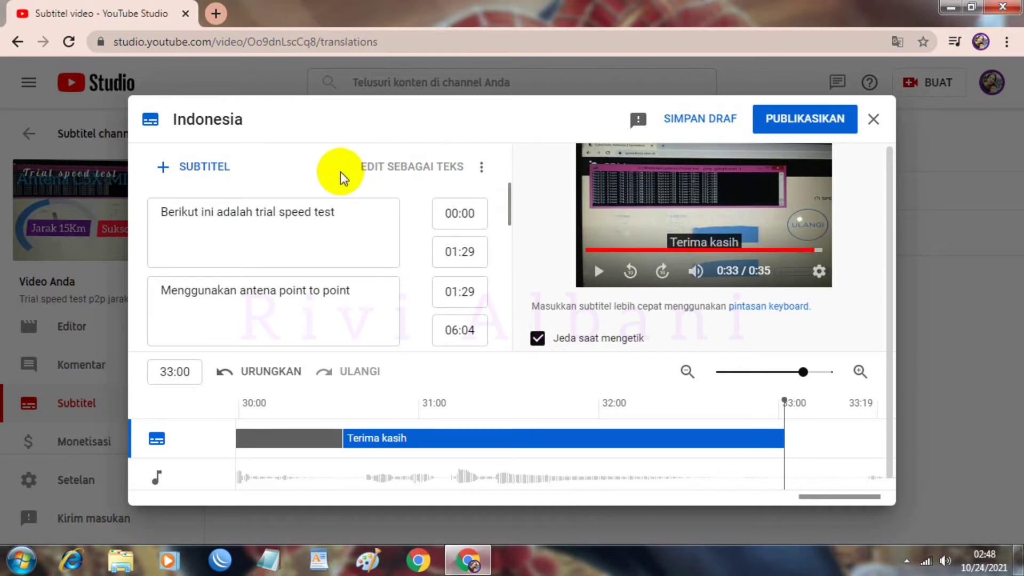
pyautogui.click(163, 213)
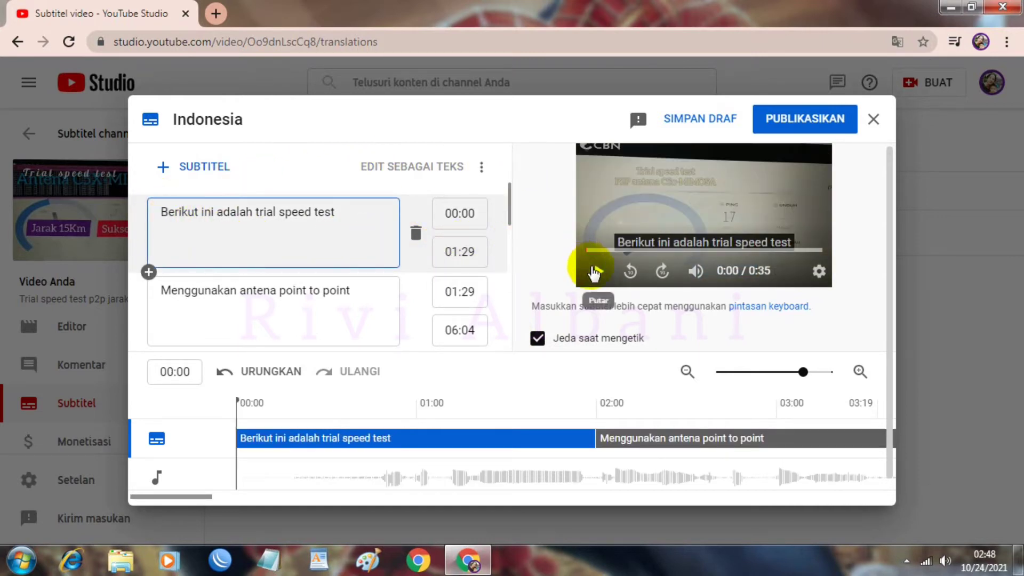
pyautogui.click(599, 272)
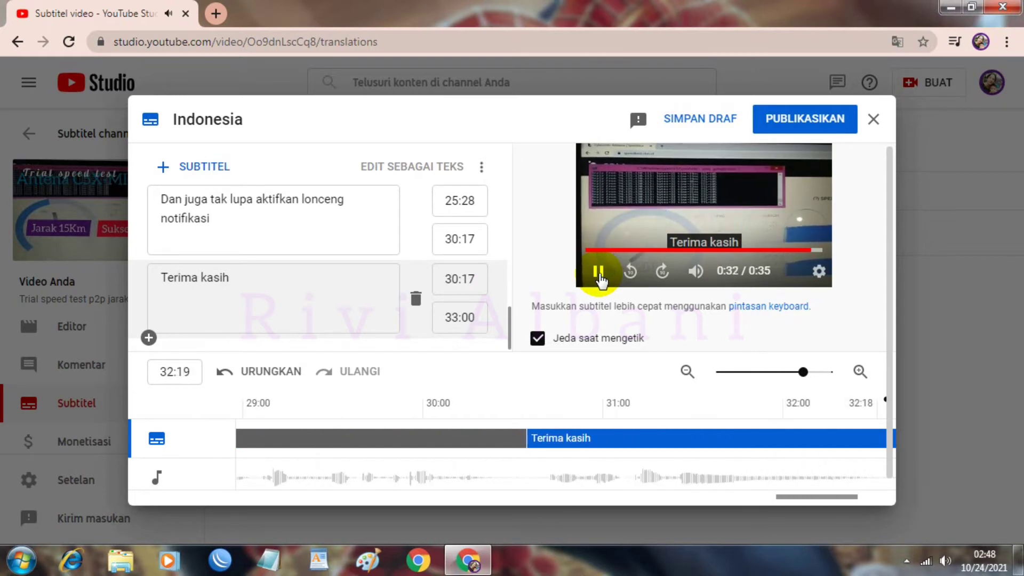
pyautogui.click(630, 270)
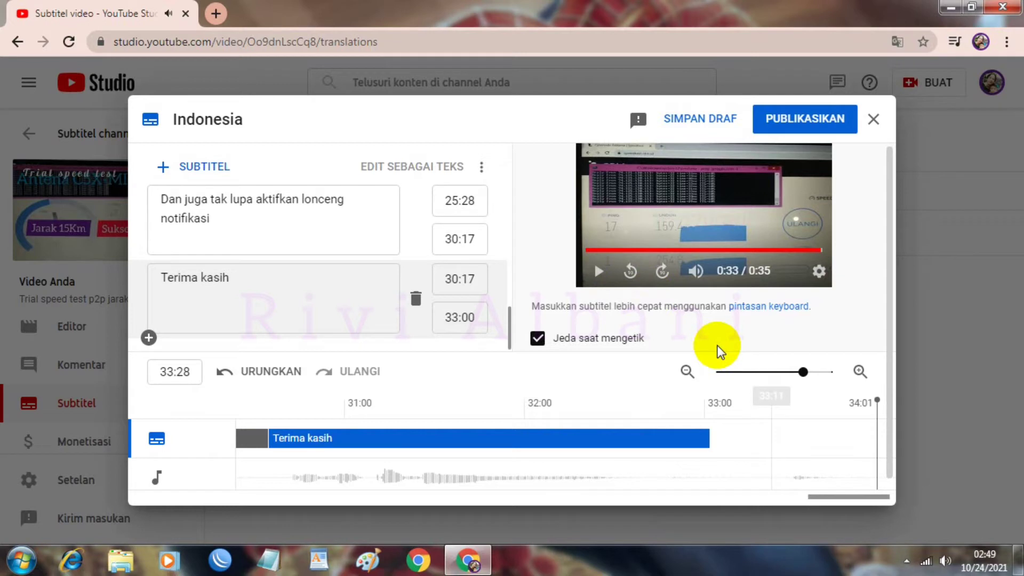
pyautogui.click(885, 373)
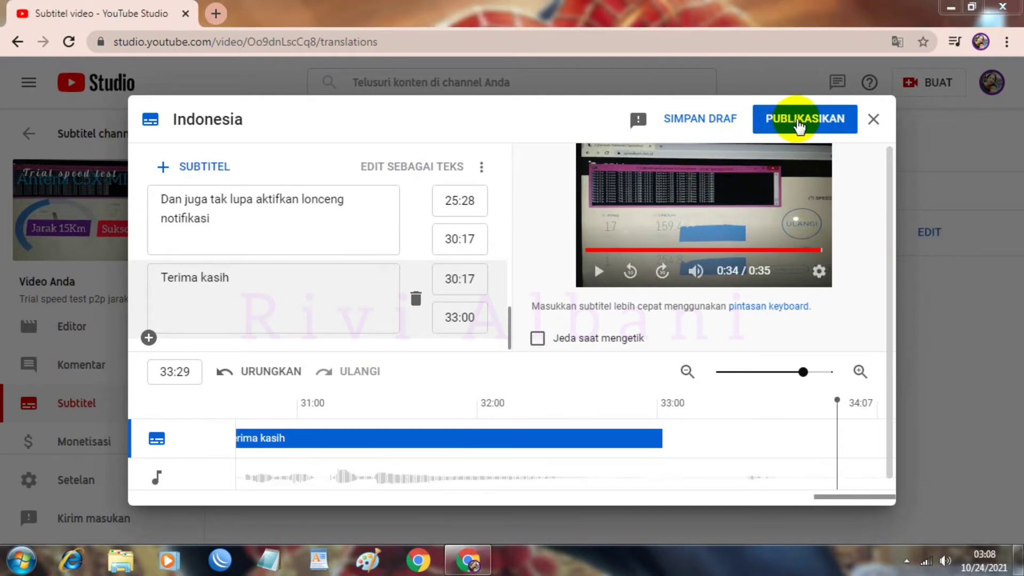
# Step: Publish the finished Indonesian subtitles
pyautogui.click(798, 123)
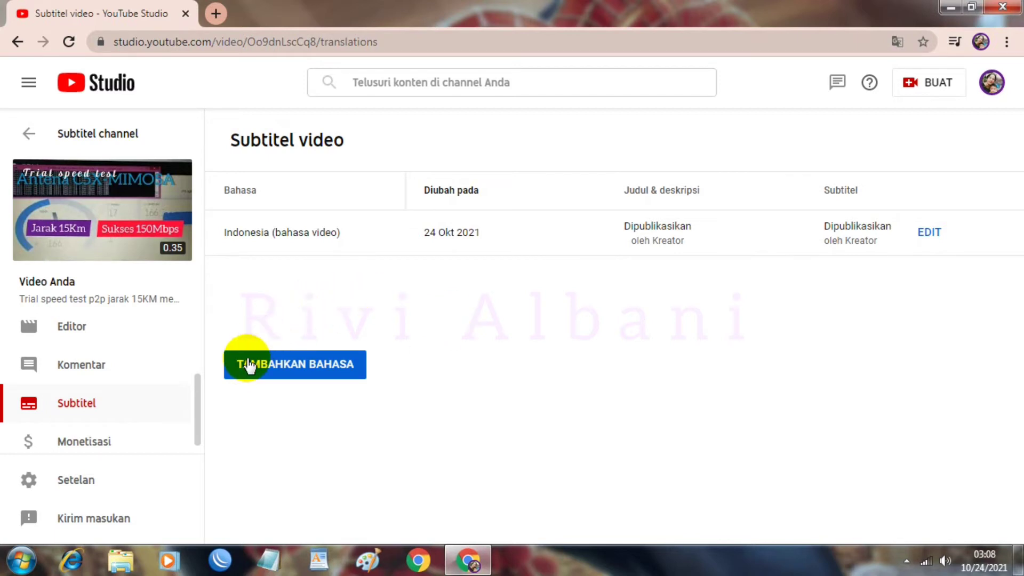
# Step: Add Inggris as a further language for the video's subtitles
pyautogui.click(277, 367)
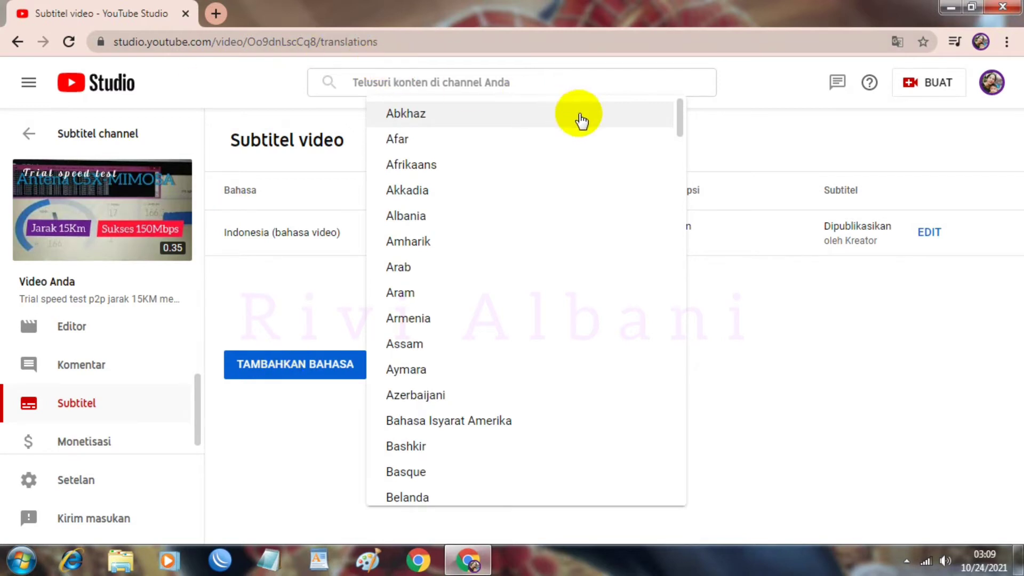
pyautogui.moveTo(680, 120); pyautogui.dragTo(699, 218)
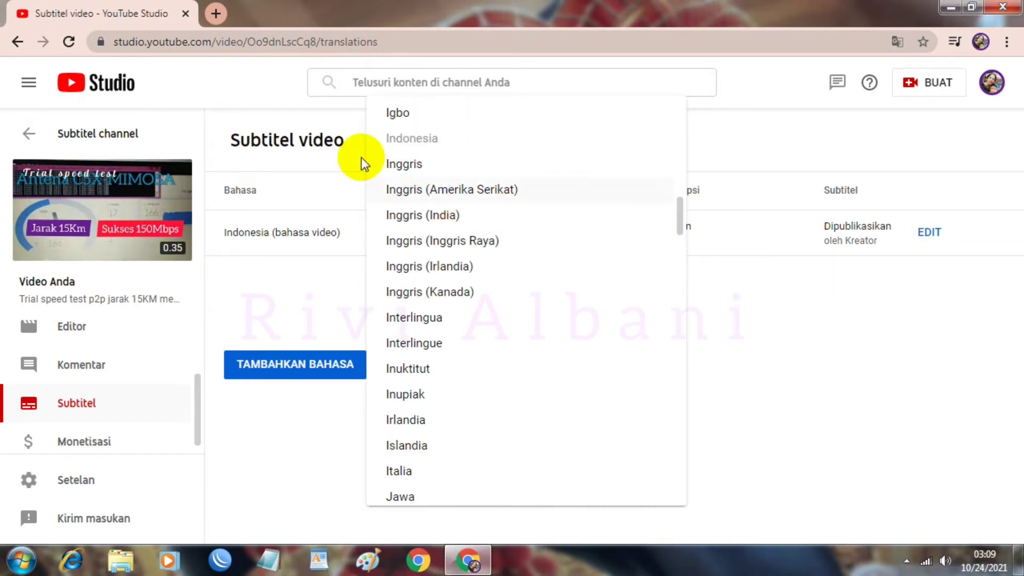
pyautogui.click(403, 164)
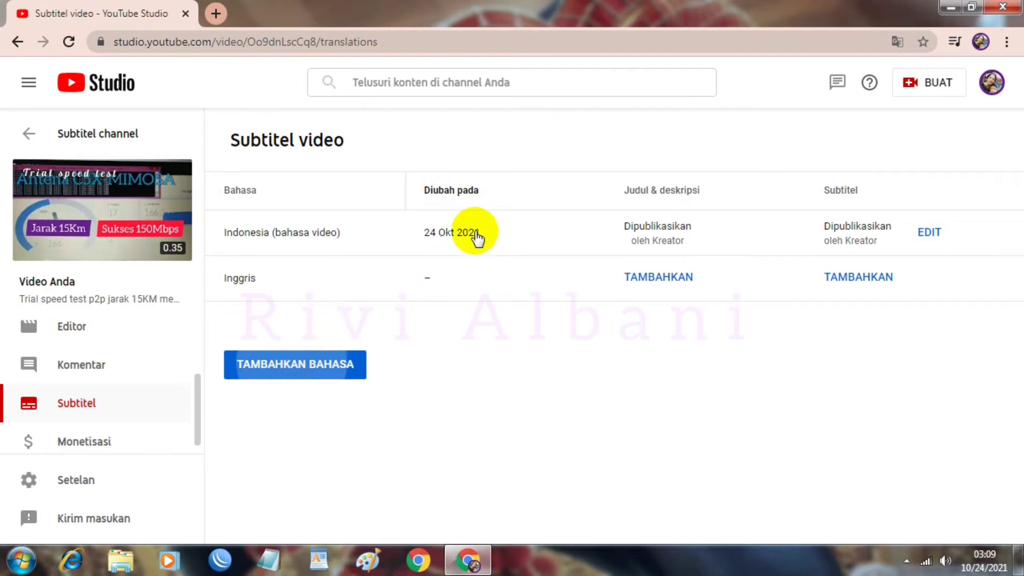
# Step: Add Jawa and Jepang as two more languages for the video's subtitles
pyautogui.press('Return')
pyautogui.scroll(-20, 474, 251)
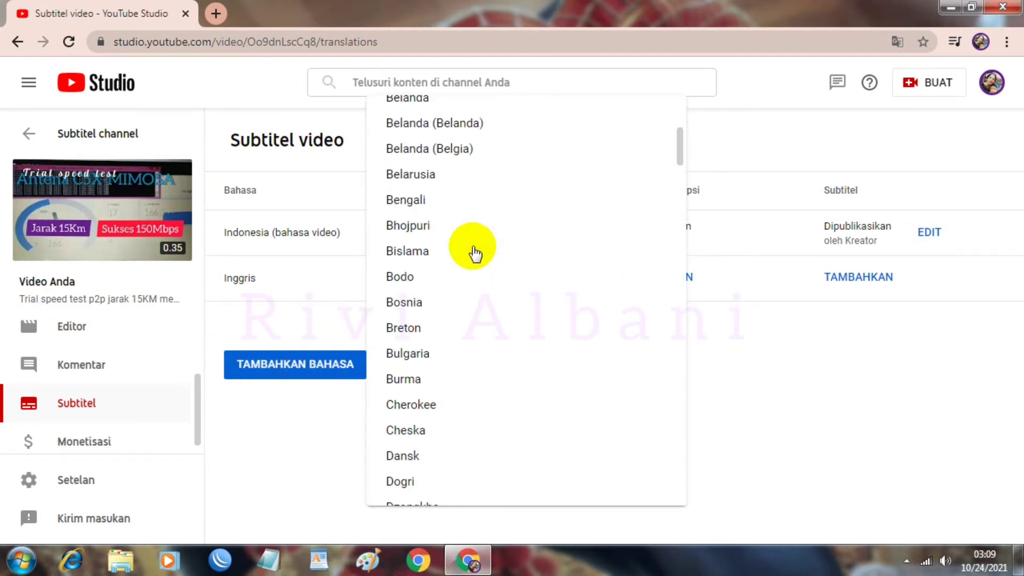
pyautogui.scroll(-10, 474, 251)
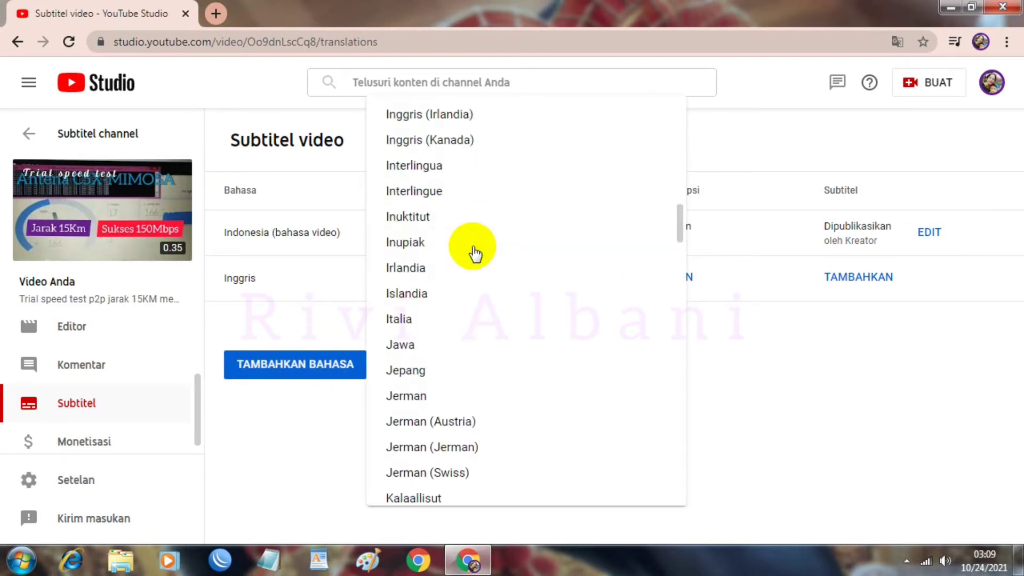
pyautogui.click(411, 179)
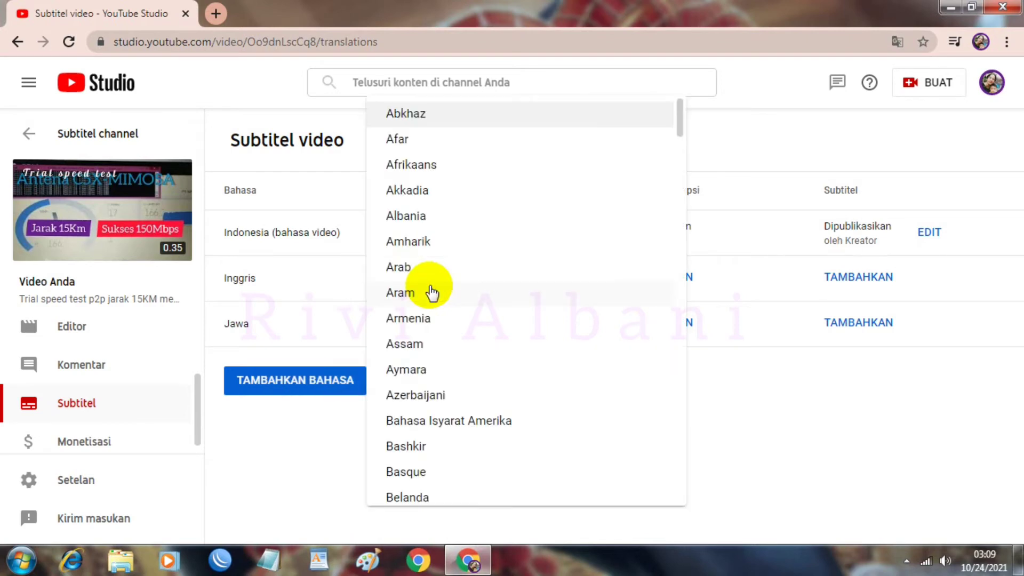
pyautogui.scroll(-20, 431, 292)
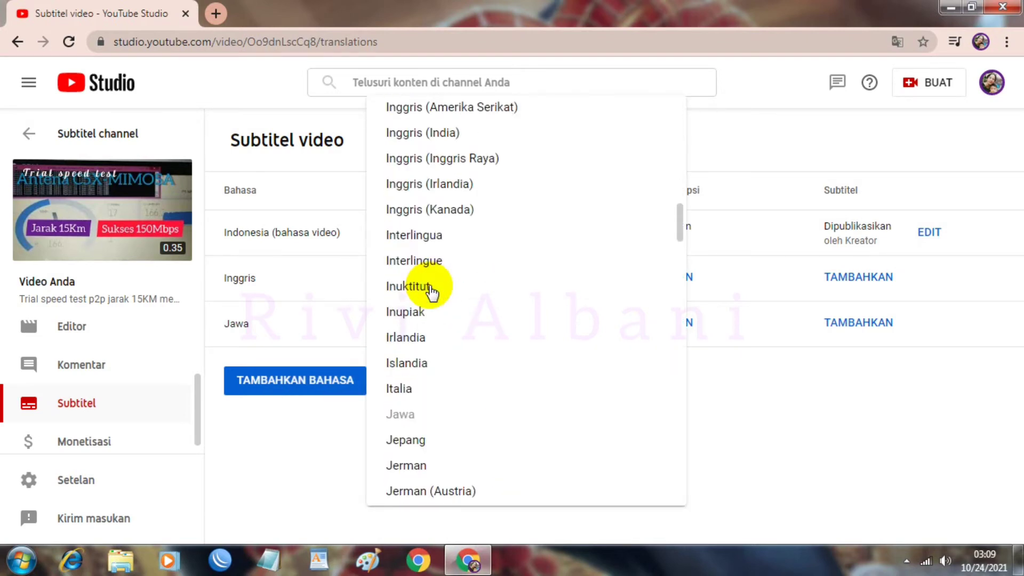
pyautogui.click(406, 440)
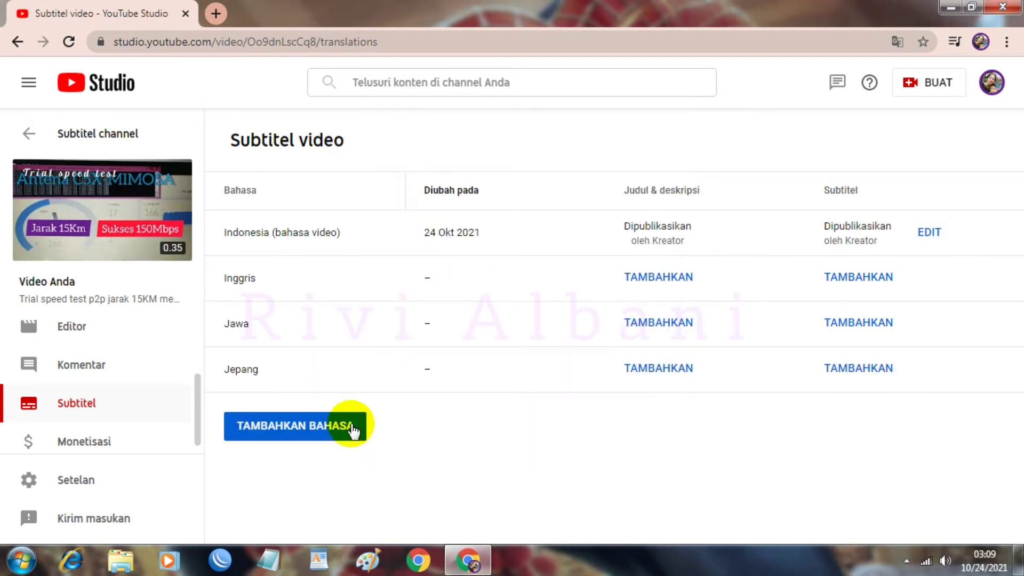
# Step: Add Sunda as a further language for the video's subtitles
pyautogui.click(351, 429)
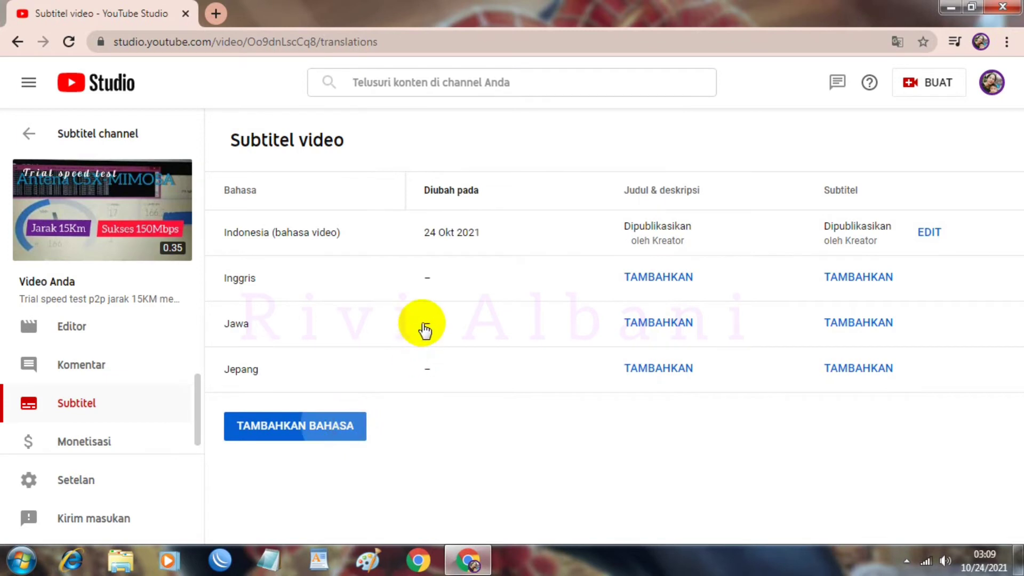
pyautogui.scroll(-20, 425, 328)
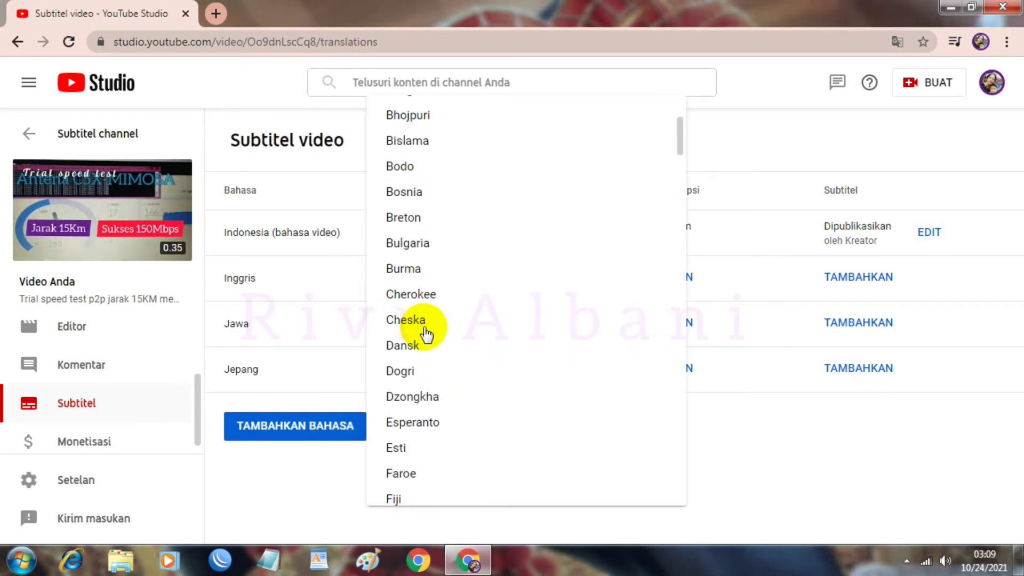
pyautogui.scroll(-20, 425, 335)
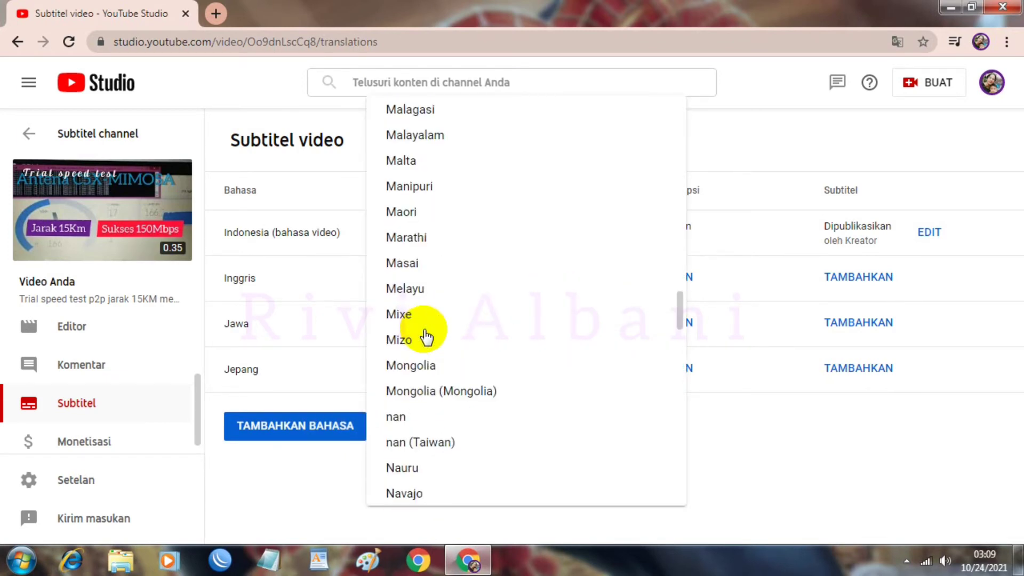
pyautogui.scroll(-12, 425, 336)
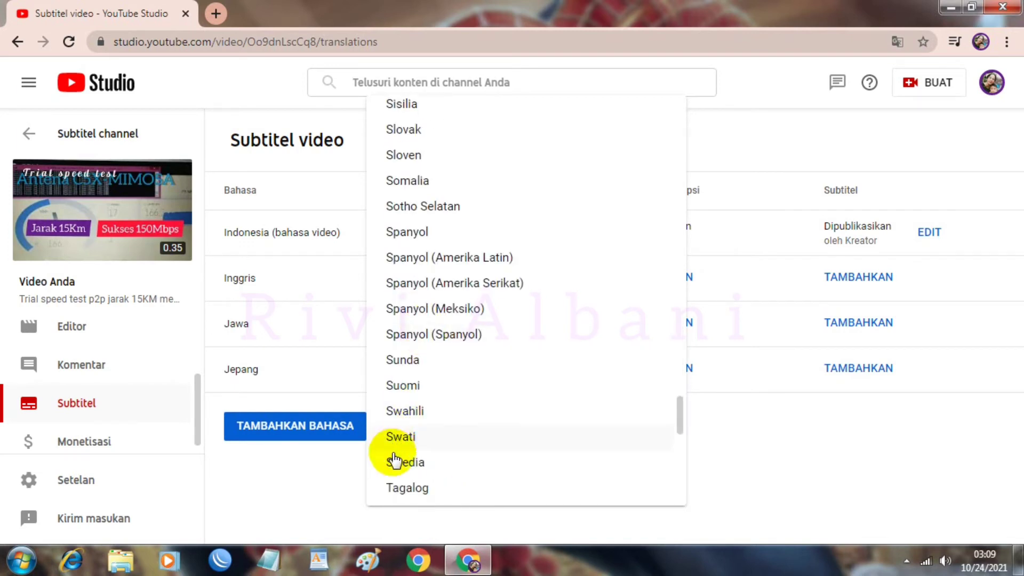
pyautogui.click(407, 361)
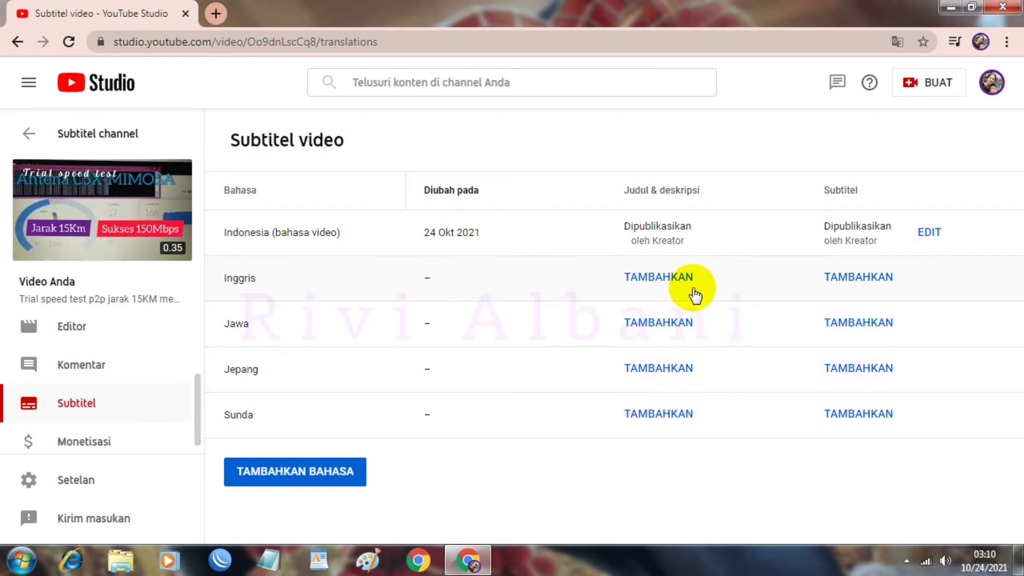
# Step: Open the Inggris title and description translation, and set up Google Terjemahan in a new browser tab from Indonesia to Inggris
pyautogui.click(651, 277)
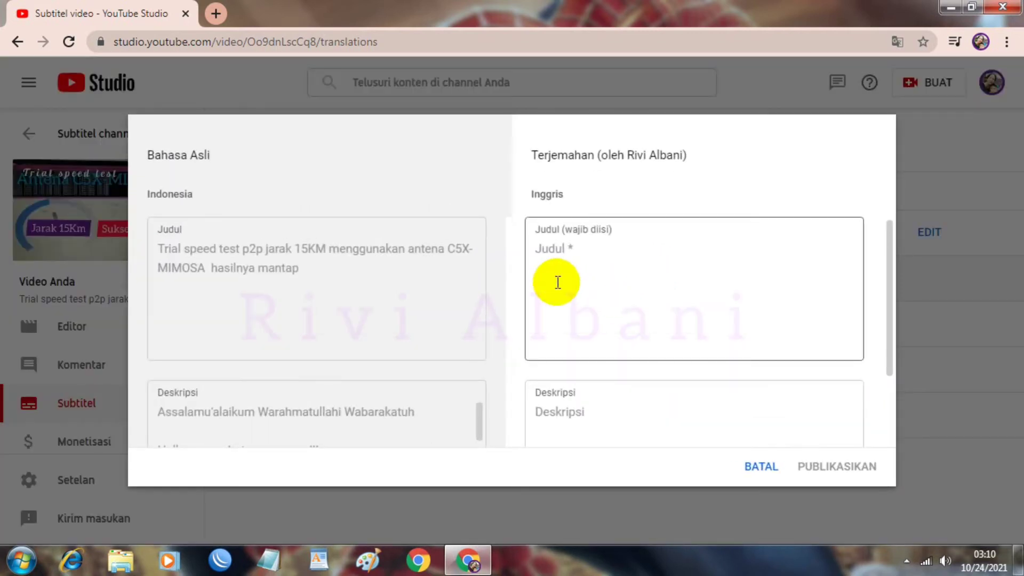
pyautogui.click(216, 13)
pyautogui.click(215, 41)
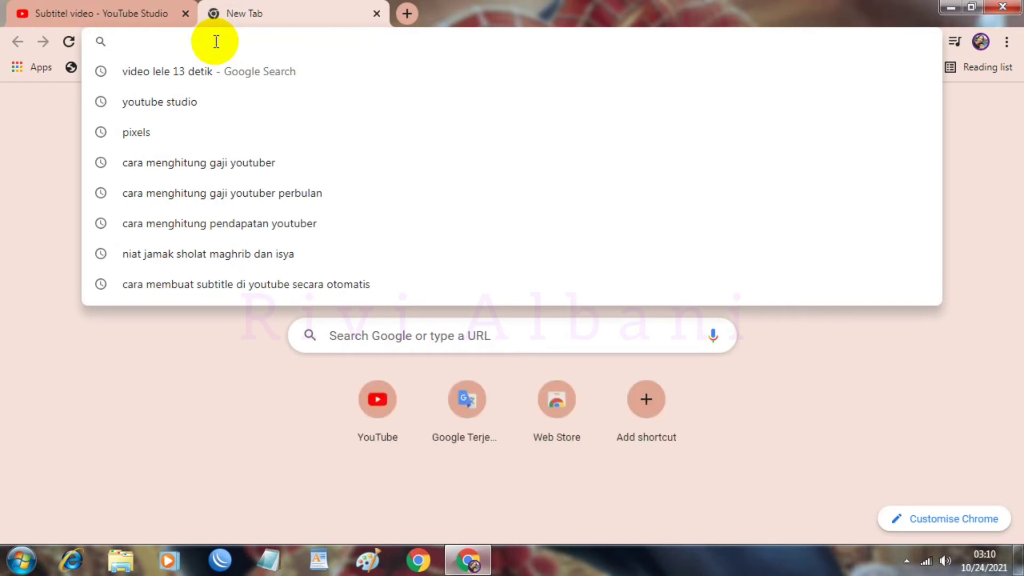
pyautogui.write('google')
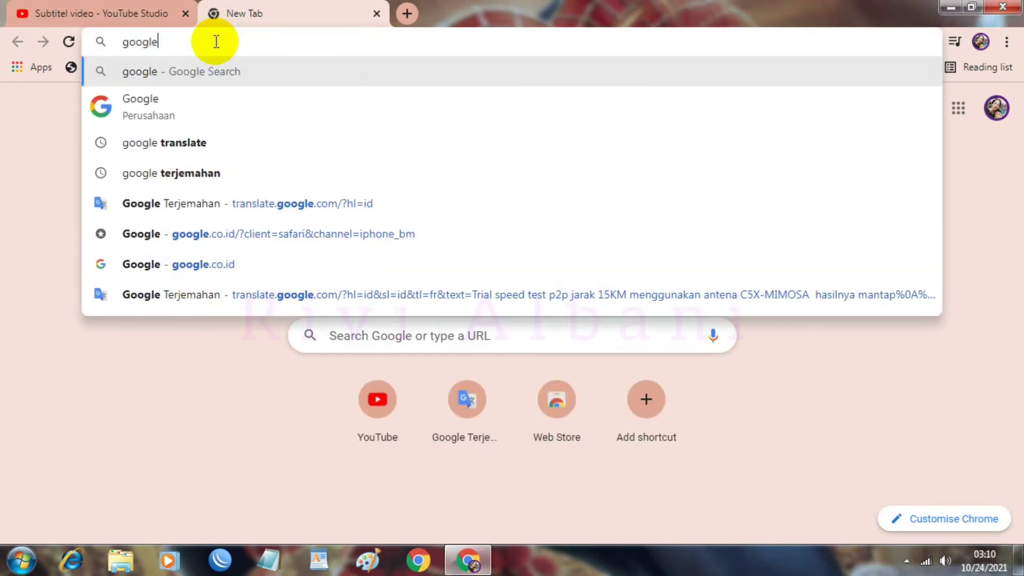
pyautogui.write(' ter')
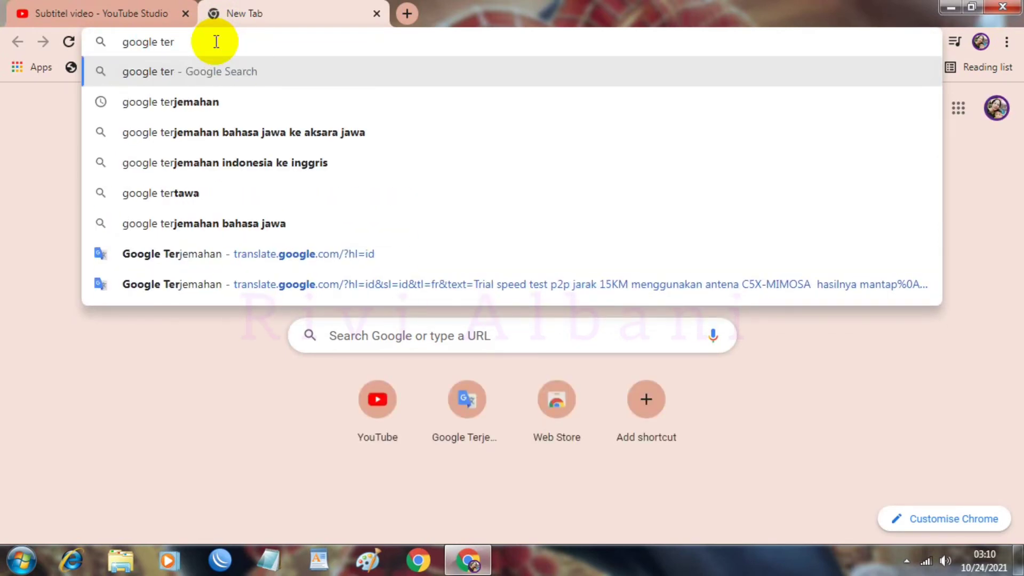
pyautogui.click(257, 254)
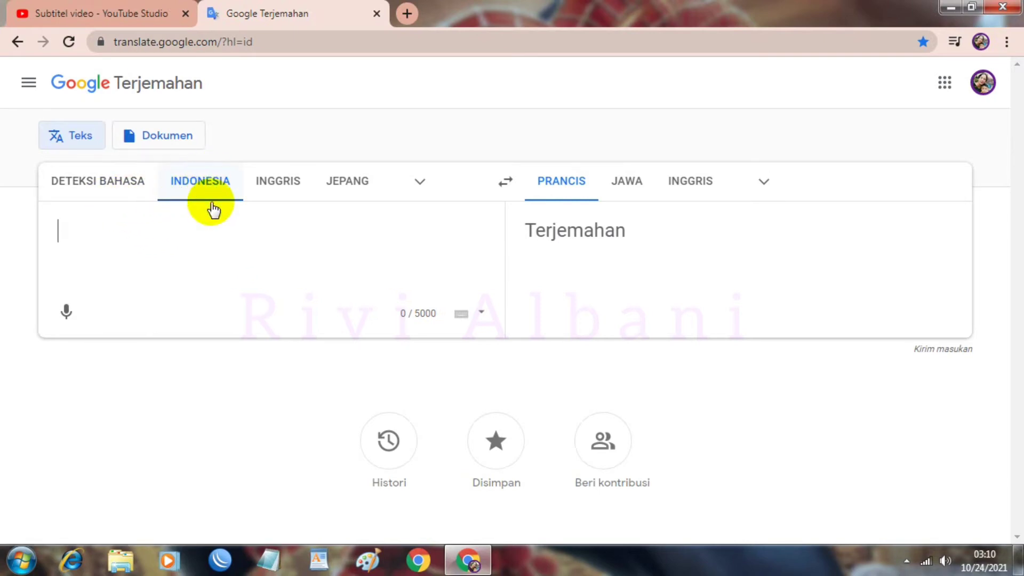
pyautogui.click(705, 184)
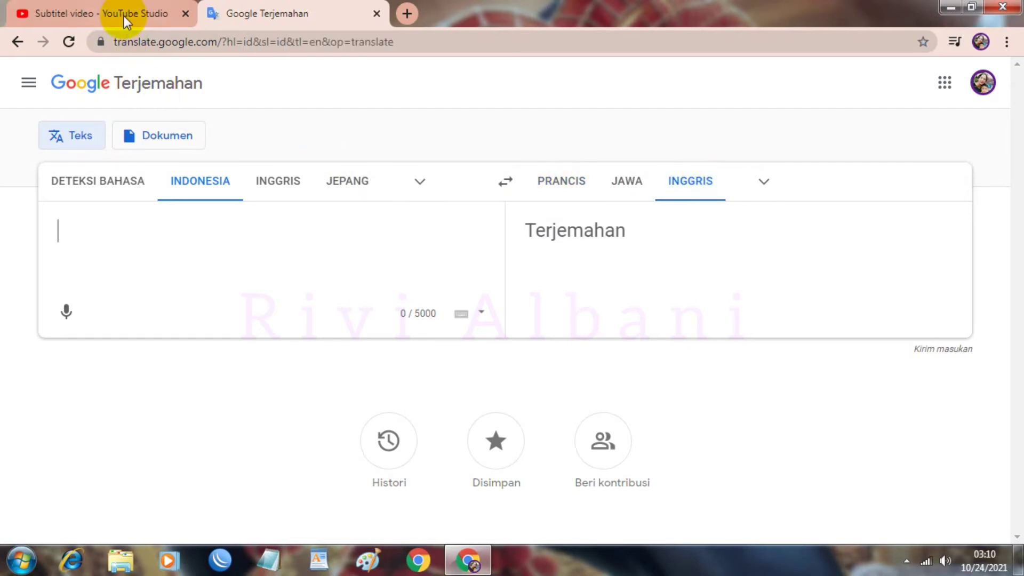
# Step: Copy the video's original Indonesian title from YouTube Studio into the source text of Google Terjemahan
pyautogui.click(124, 15)
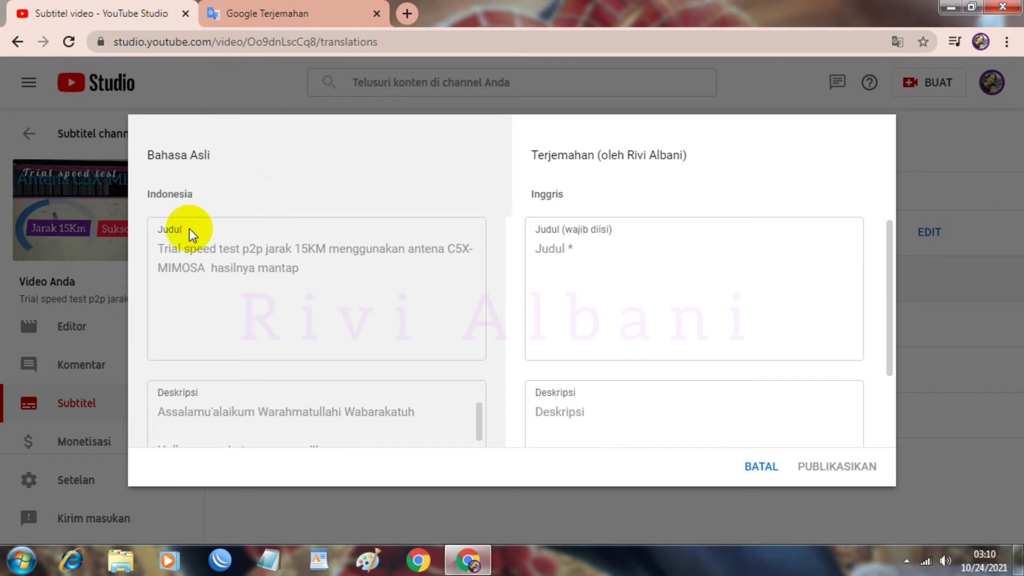
pyautogui.moveTo(158, 246); pyautogui.dragTo(218, 277)
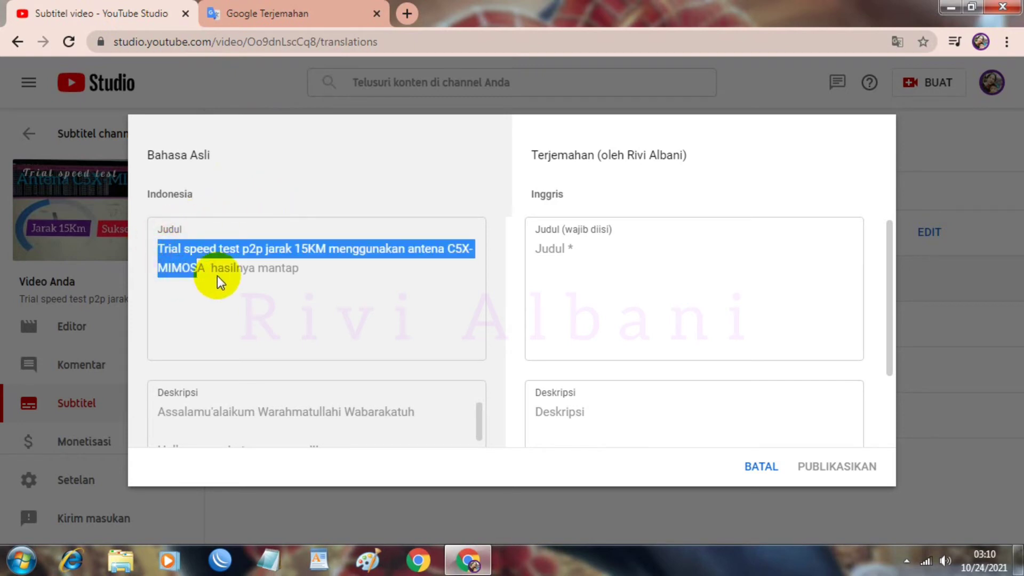
pyautogui.rightClick(281, 265)
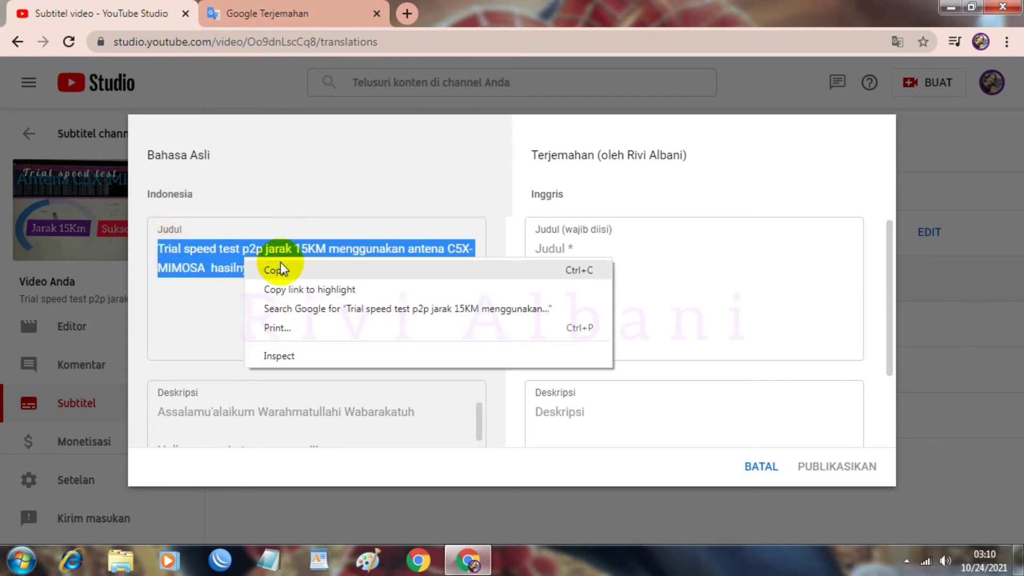
pyautogui.click(275, 270)
pyautogui.click(267, 13)
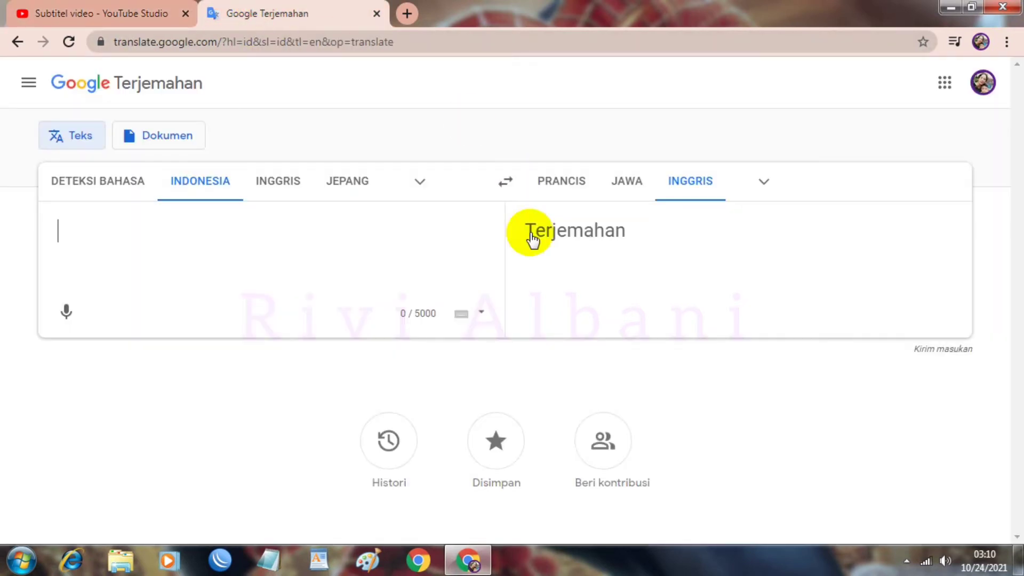
pyautogui.click(251, 233)
pyautogui.rightClick(227, 238)
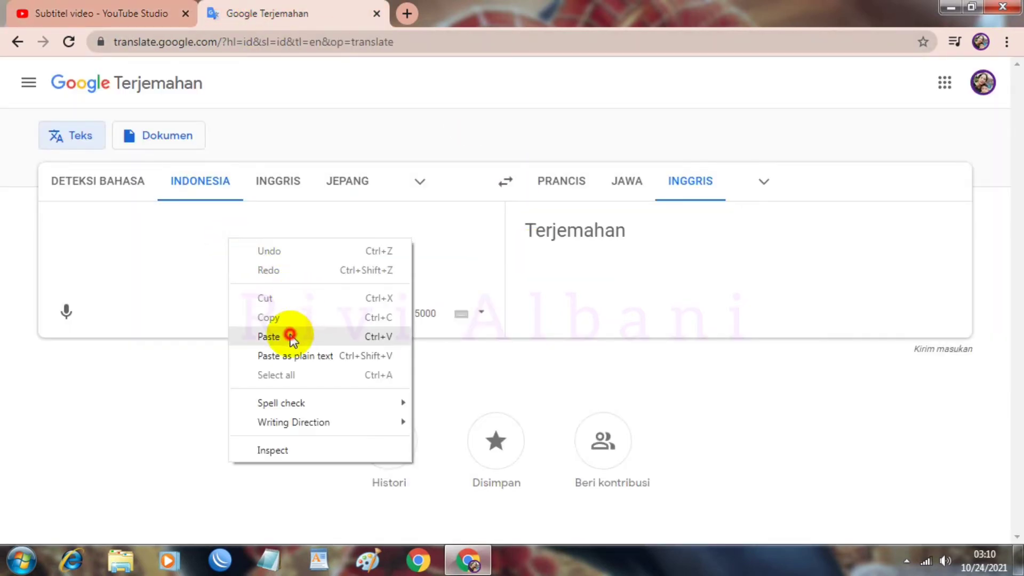
pyautogui.click(290, 336)
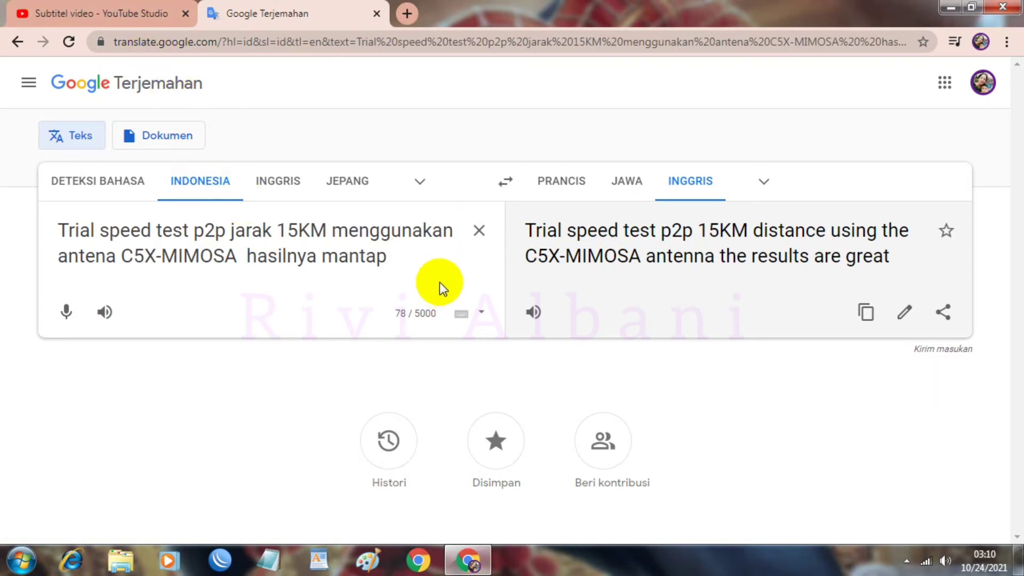
# Step: Add the full original Indonesian description from YouTube Studio below the title in Google Terjemahan, separated by blank lines
pyautogui.press('Return')
pyautogui.press('Return')
pyautogui.press('Return')
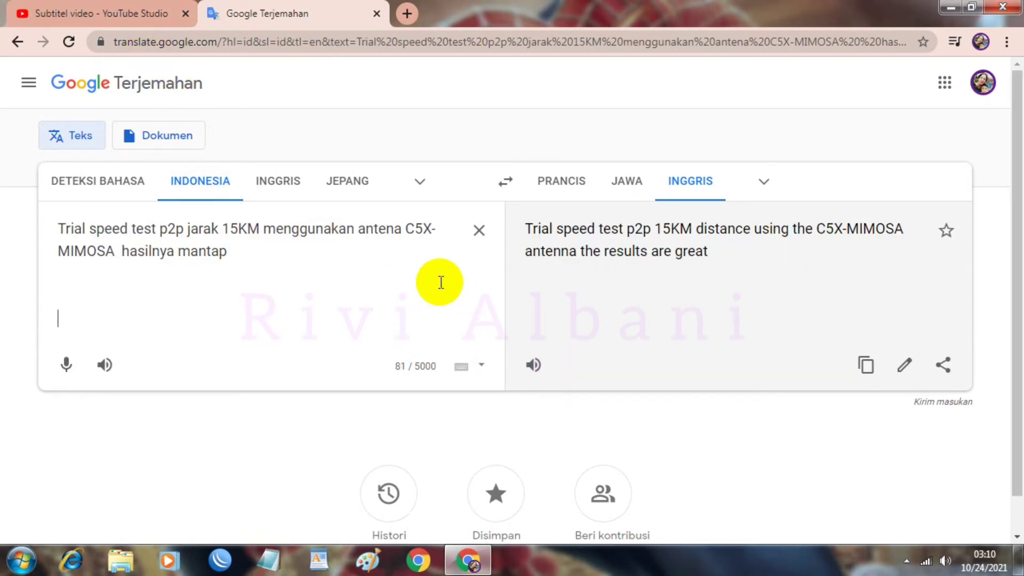
pyautogui.click(104, 14)
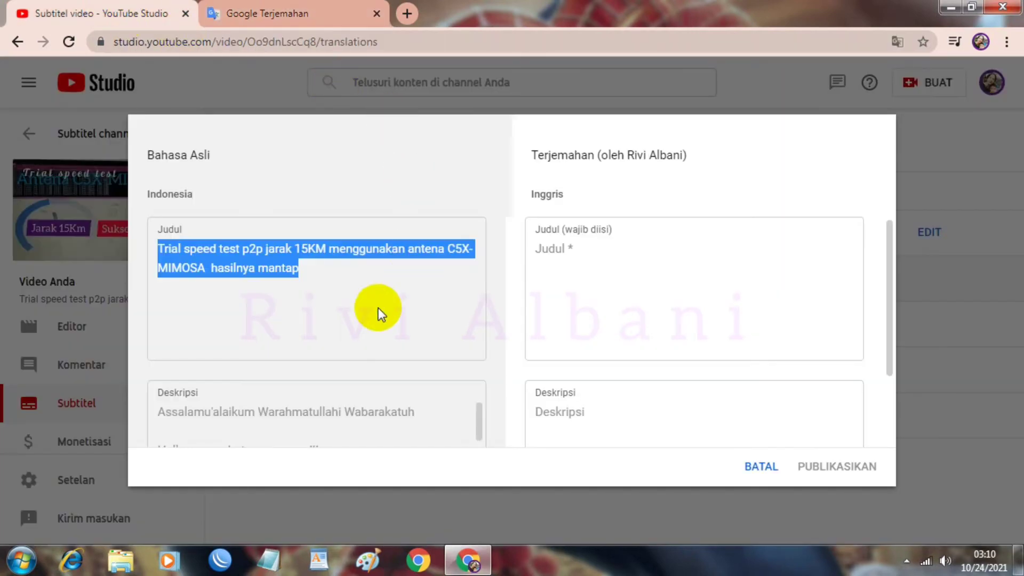
pyautogui.moveTo(156, 410); pyautogui.dragTo(279, 394)
pyautogui.rightClick(184, 371)
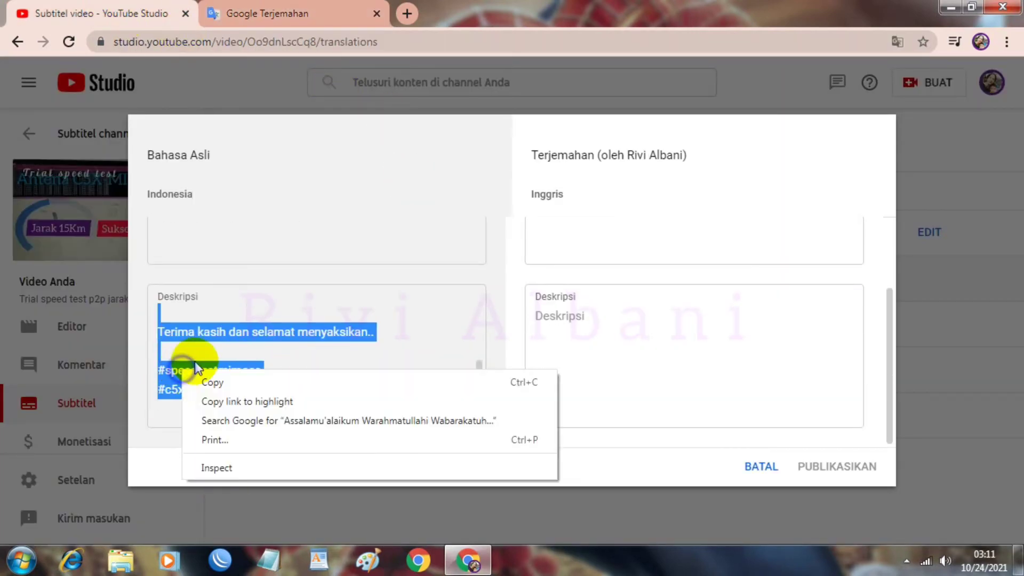
pyautogui.click(216, 383)
pyautogui.click(277, 14)
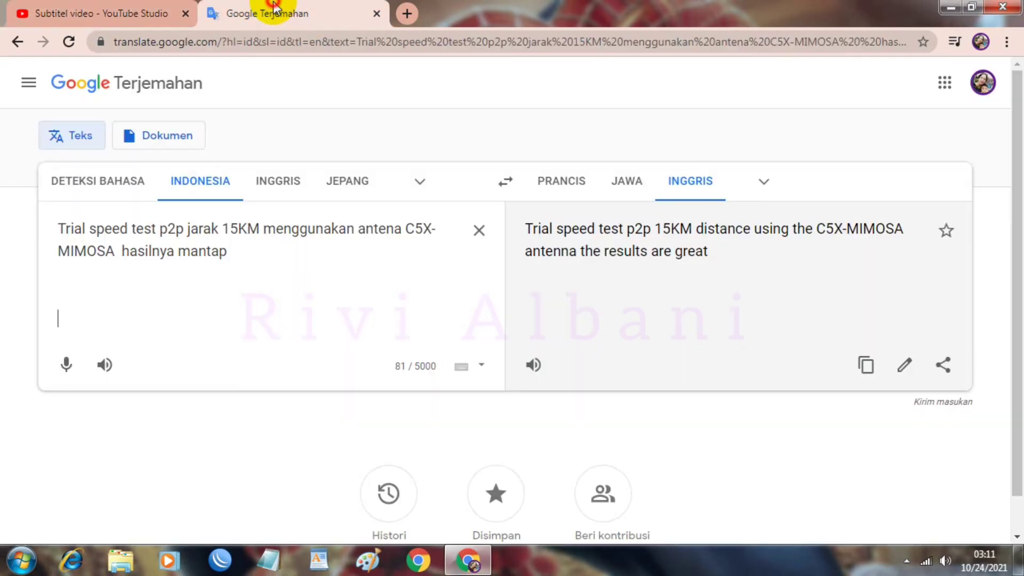
pyautogui.click(83, 320)
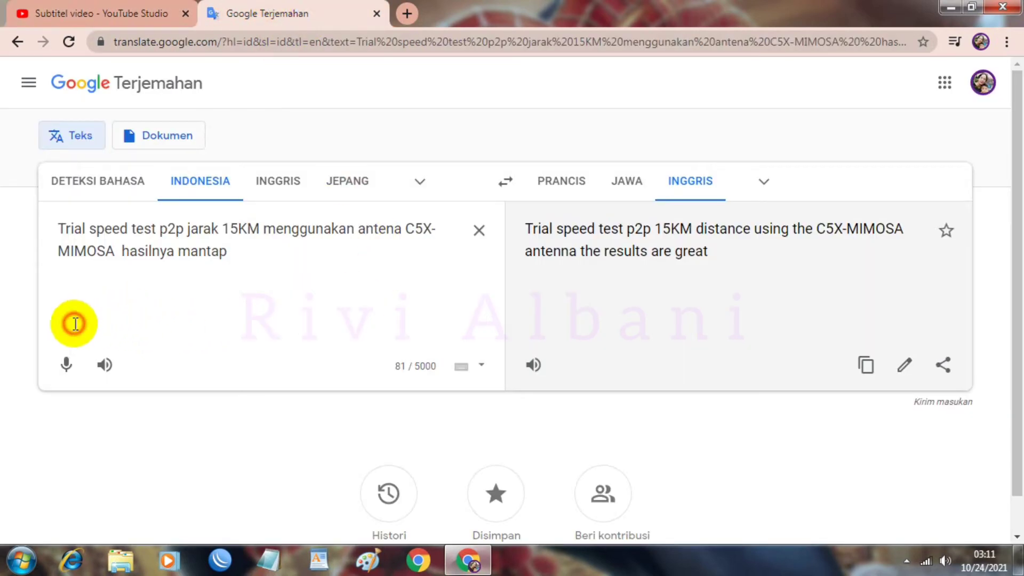
pyautogui.rightClick(77, 324)
pyautogui.click(115, 197)
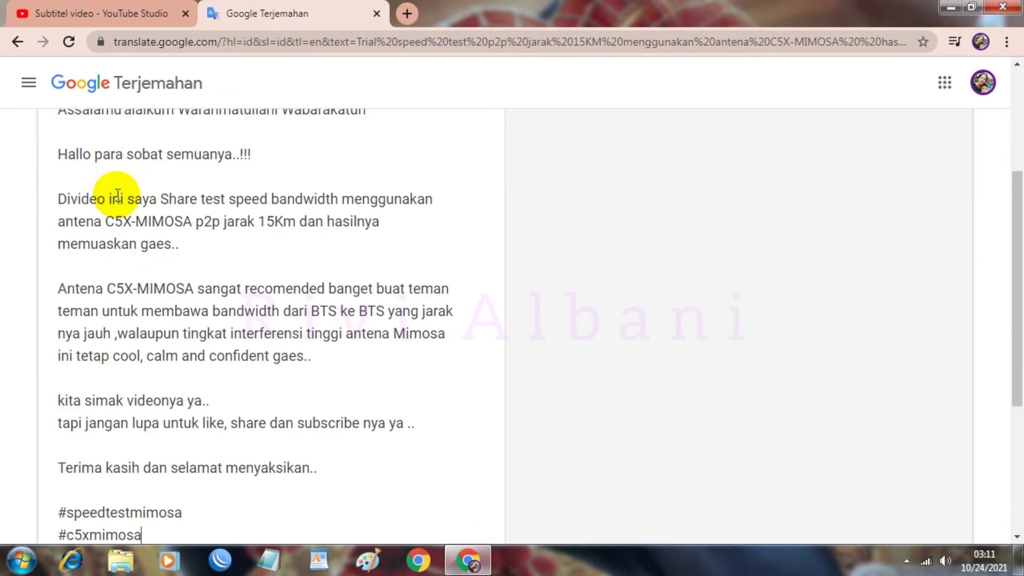
# Step: Copy the translated title "Trial speed test p2p 15KM distance using the C5X-MIMOSA antenna the results are great" into the Inggris title in YouTube Studio
pyautogui.scroll(4, 228, 268)
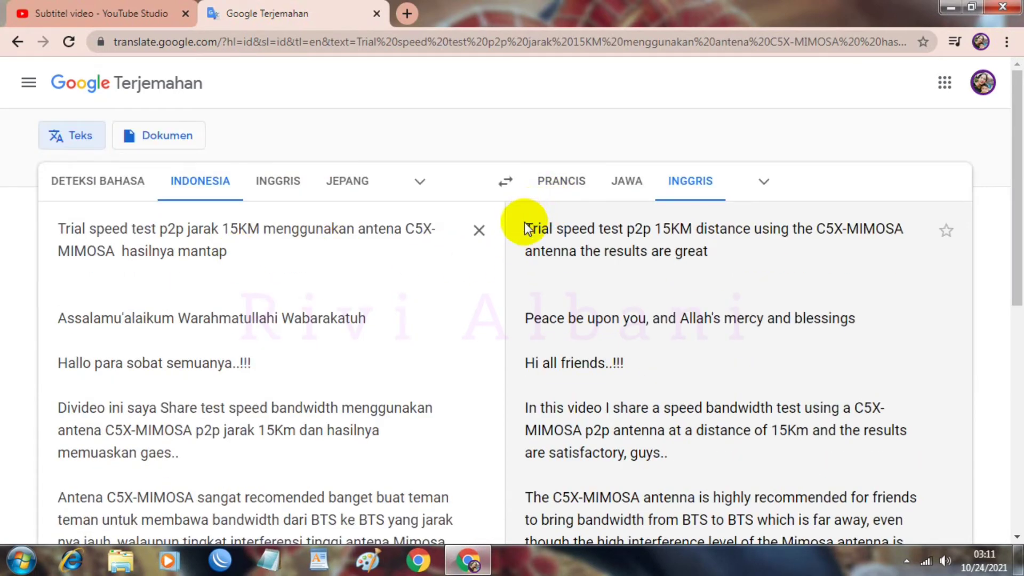
pyautogui.moveTo(524, 228); pyautogui.dragTo(711, 251)
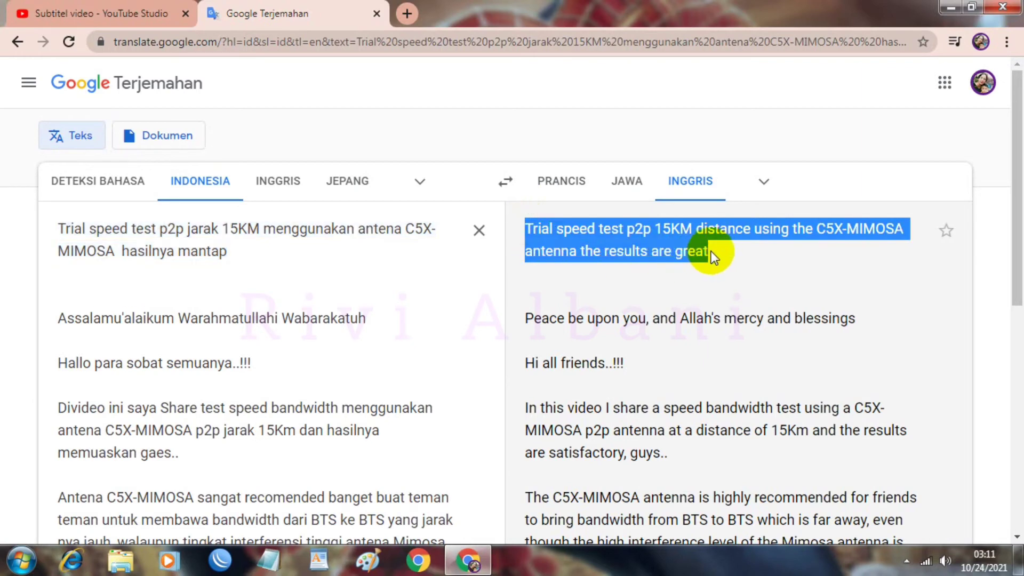
pyautogui.rightClick(678, 252)
pyautogui.click(670, 257)
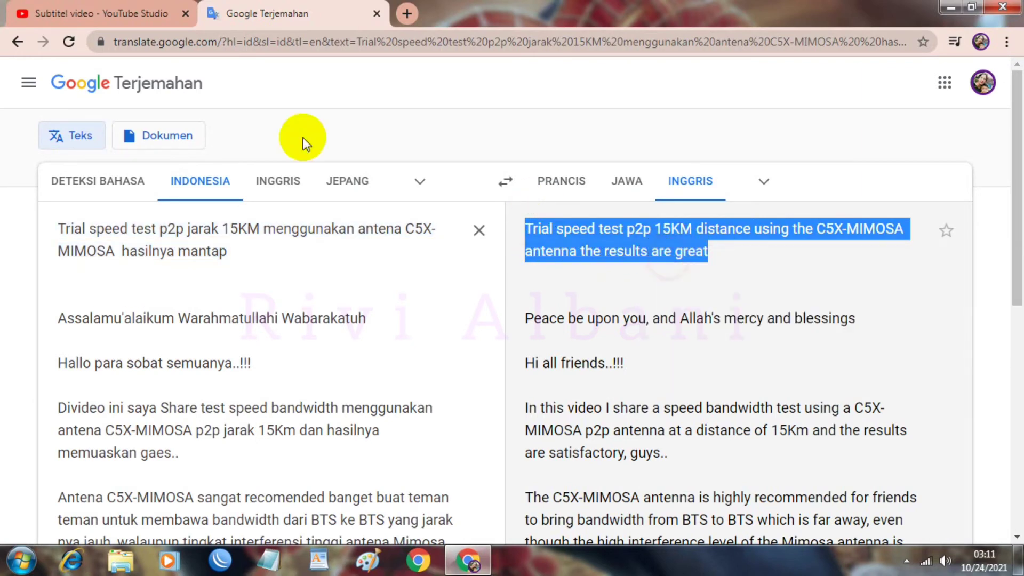
pyautogui.click(86, 9)
pyautogui.rightClick(566, 224)
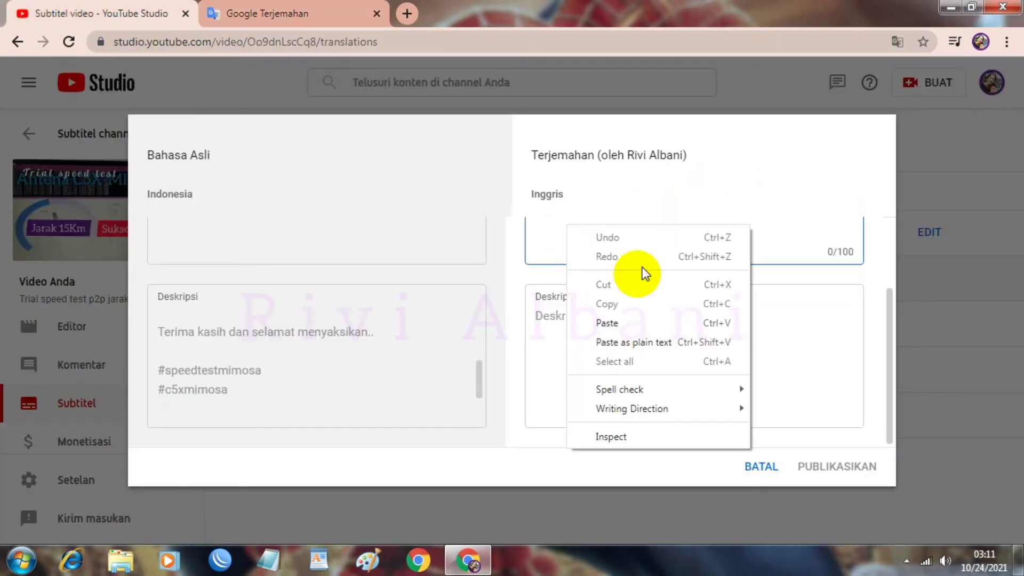
pyautogui.click(558, 220)
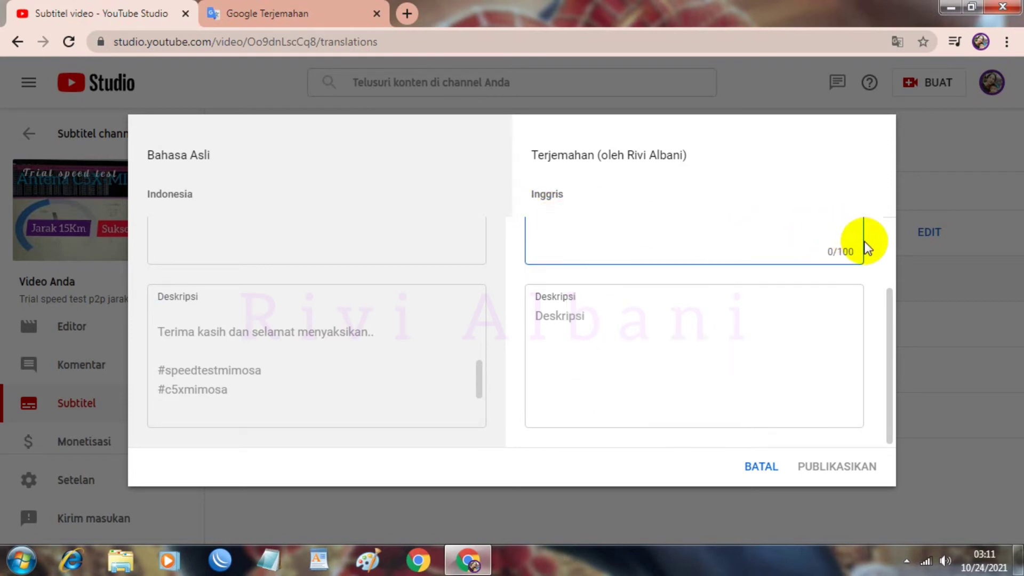
pyautogui.click(736, 233)
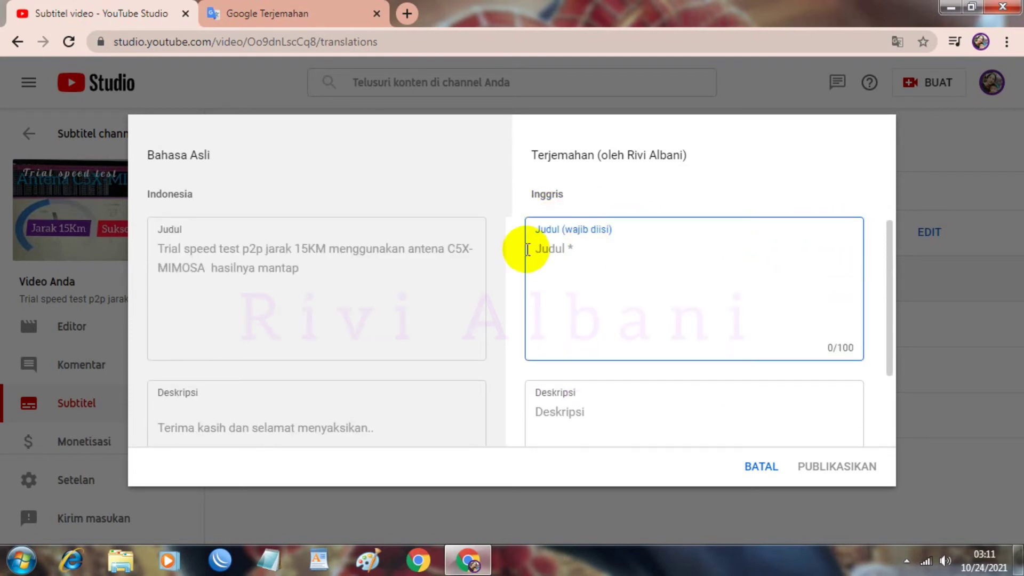
pyautogui.rightClick(552, 249)
pyautogui.click(591, 347)
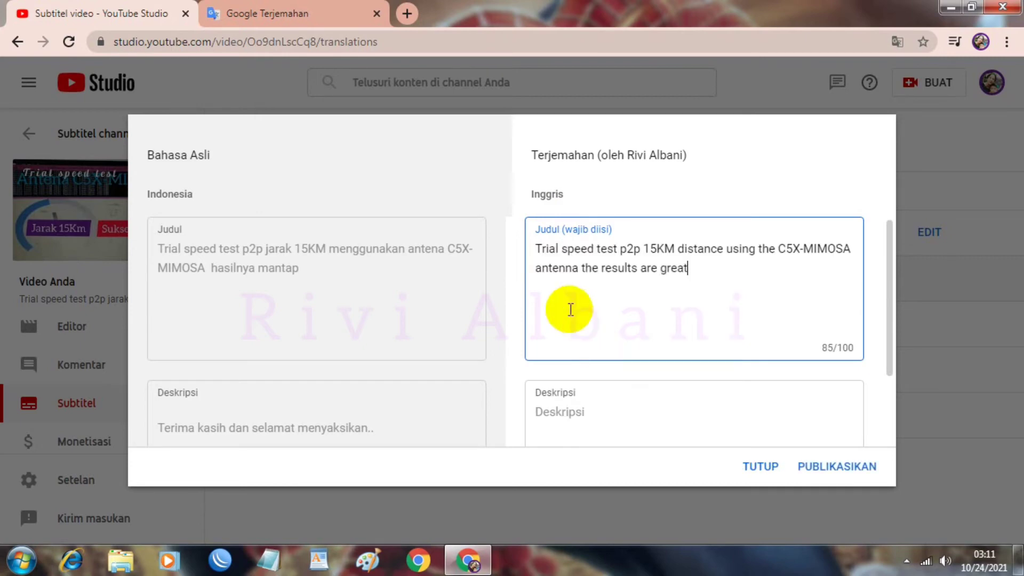
# Step: Copy the English description translation, from the greeting through #c5xmimosa, from Google Terjemahan into the Inggris description in YouTube Studio
pyautogui.click(242, 16)
pyautogui.moveTo(519, 312); pyautogui.dragTo(568, 464)
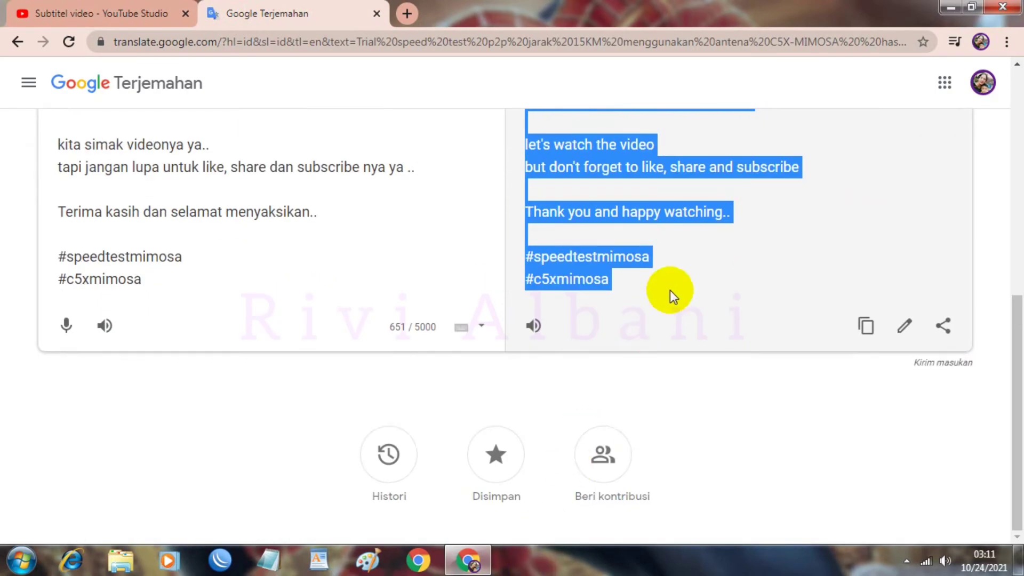
pyautogui.rightClick(544, 265)
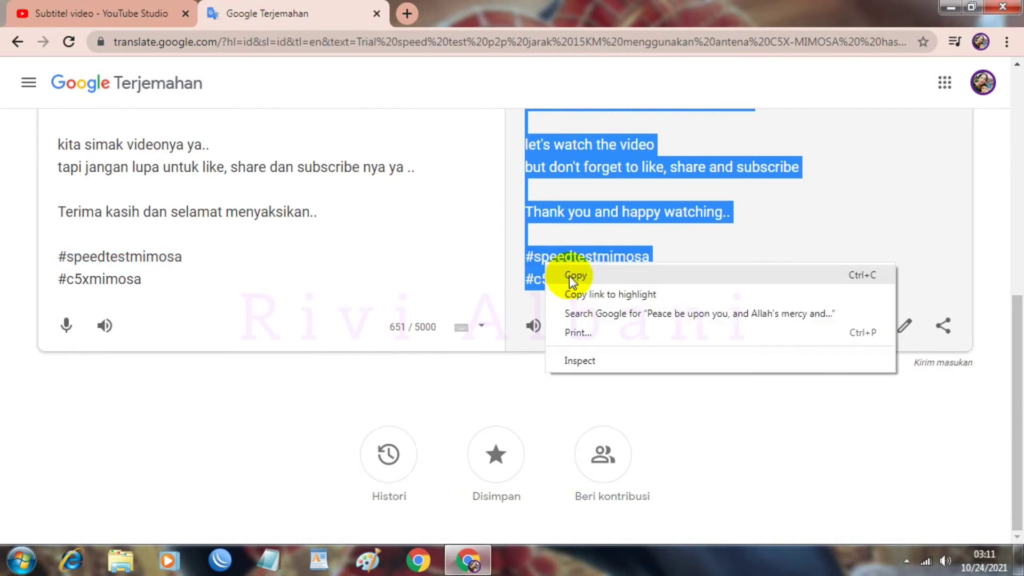
pyautogui.click(565, 278)
pyautogui.click(48, 13)
pyautogui.click(571, 433)
pyautogui.rightClick(549, 393)
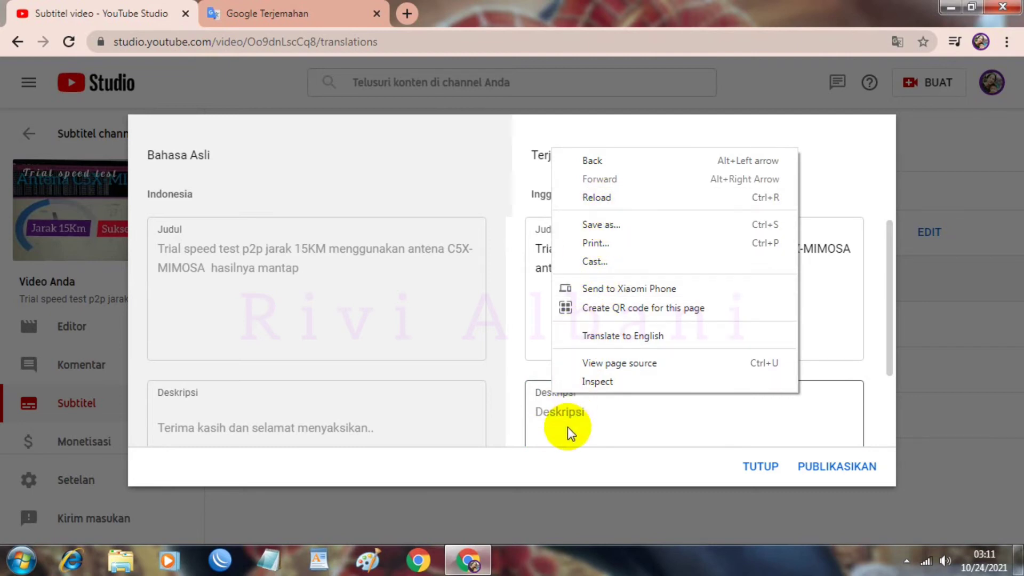
pyautogui.click(557, 404)
pyautogui.rightClick(556, 406)
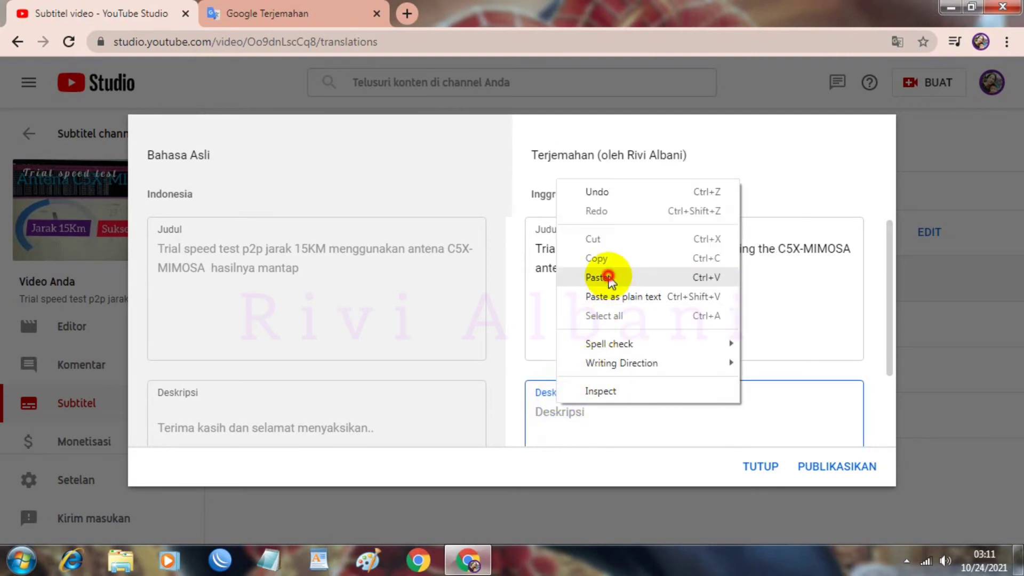
pyautogui.click(602, 277)
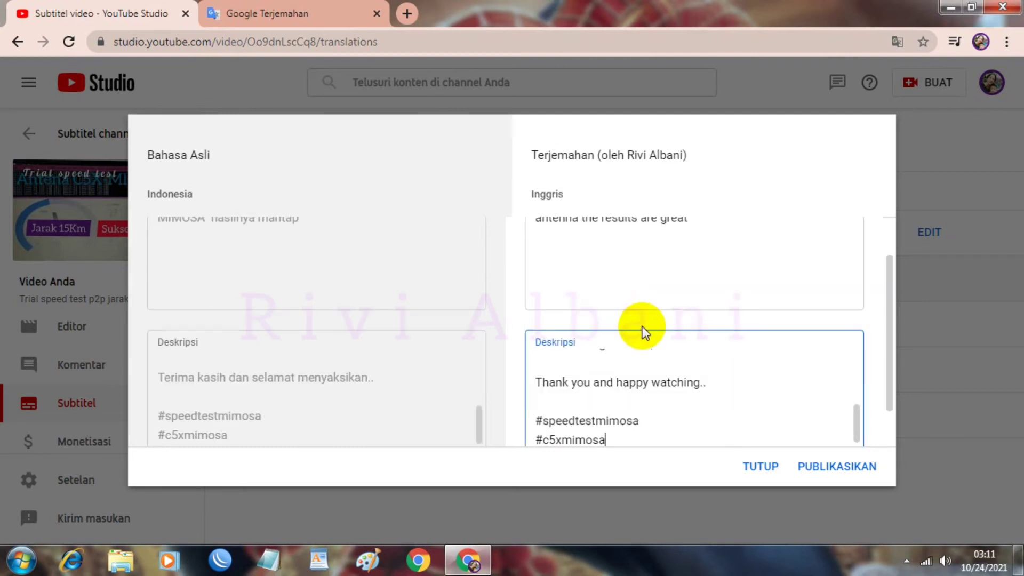
# Step: Publish the Inggris title and description, and open the Jawa title and description for translation
pyautogui.click(832, 469)
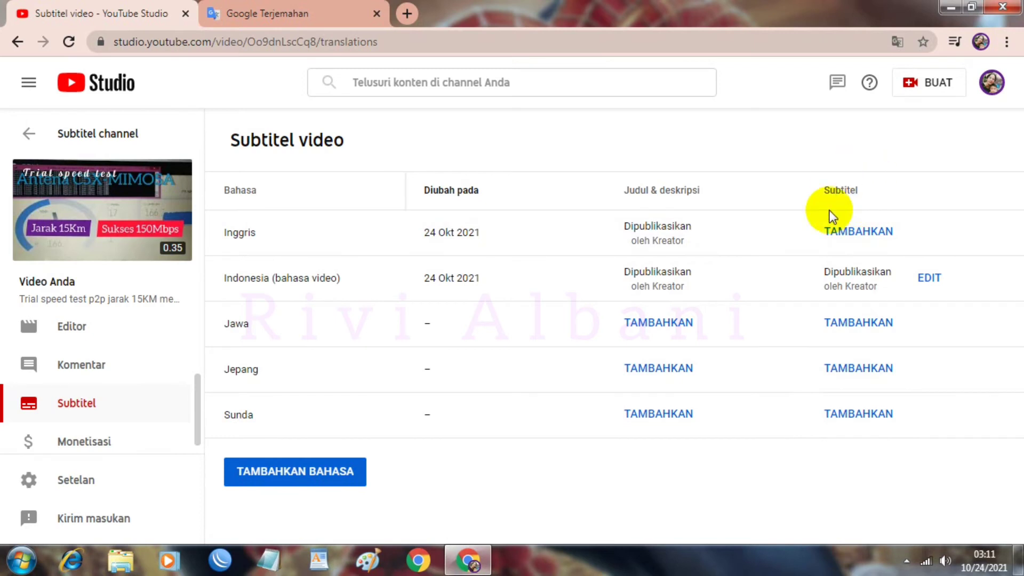
pyautogui.click(657, 322)
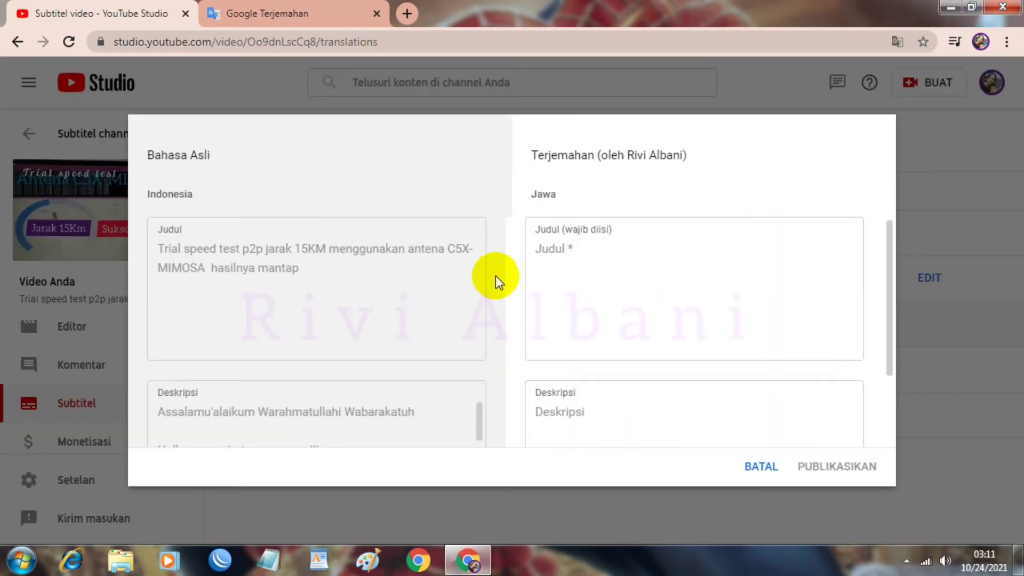
# Step: Switch to Google Terjemahan and translate the Indonesian title and description into Jawa
pyautogui.click(321, 13)
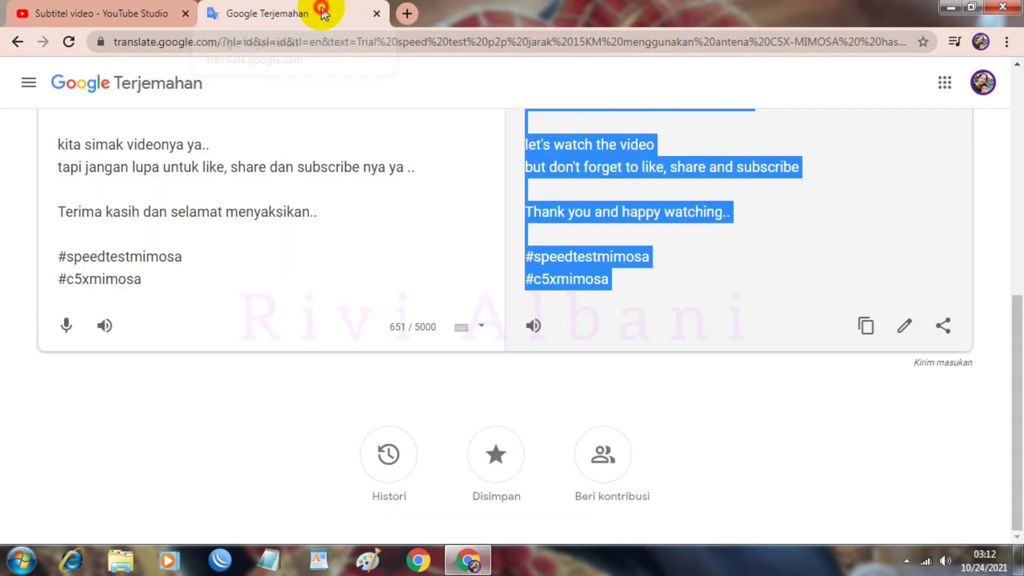
pyautogui.scroll(6, 382, 172)
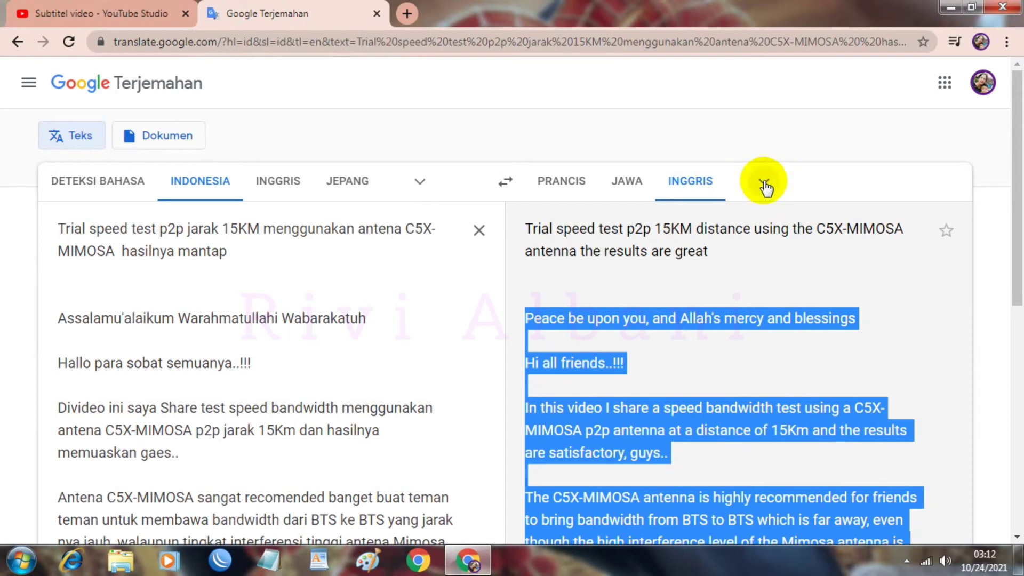
pyautogui.click(633, 185)
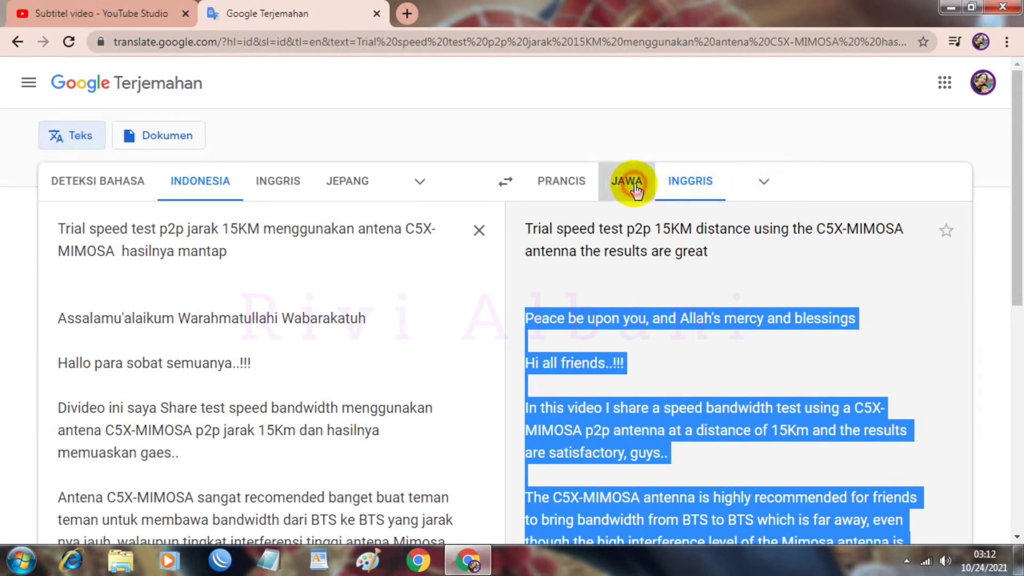
pyautogui.scroll(5, 639, 194)
pyautogui.scroll(3, 640, 193)
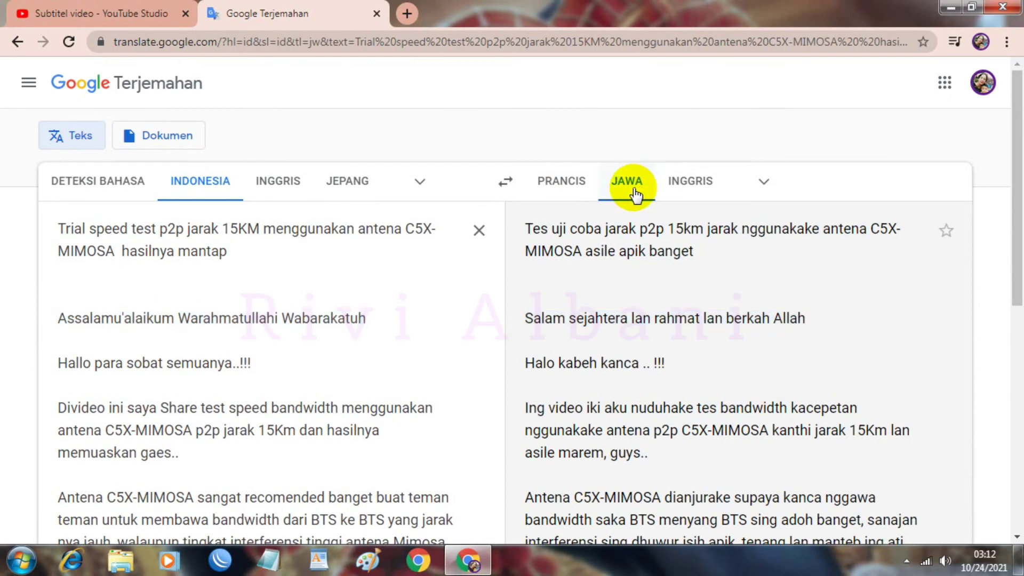
# Step: Copy the translated title "Tes uji coba jarak p2p 15km jarak nggunakake antena C5X-MIMOSA asile apik banget" into the Jawa title in YouTube Studio
pyautogui.moveTo(520, 223); pyautogui.dragTo(610, 250)
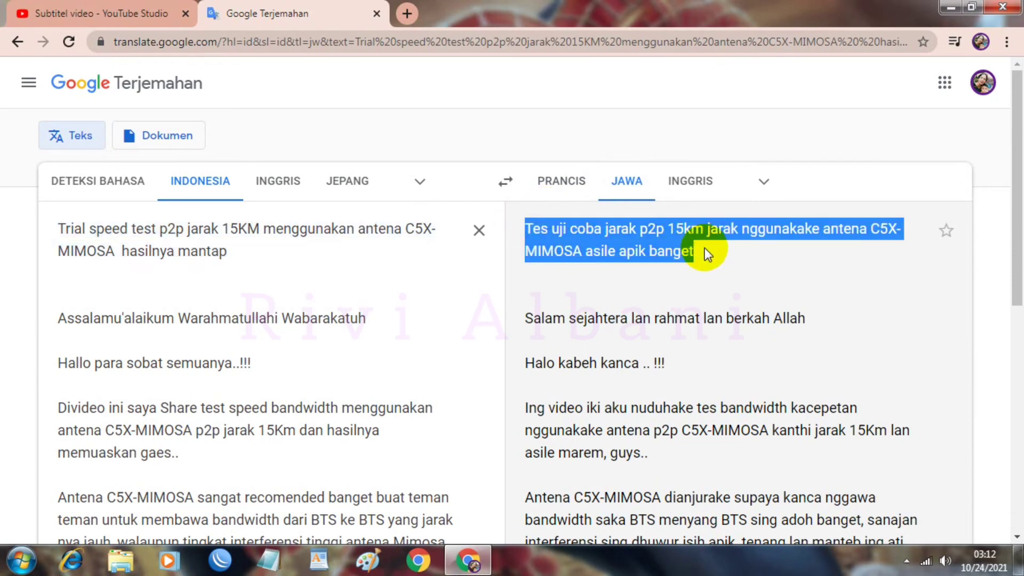
pyautogui.rightClick(637, 242)
pyautogui.click(652, 238)
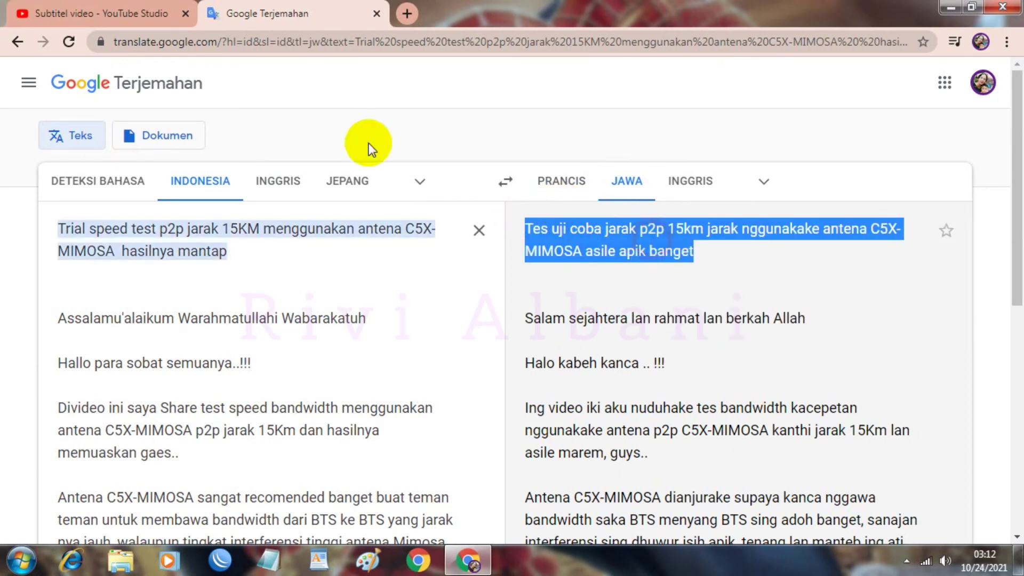
pyautogui.click(75, 13)
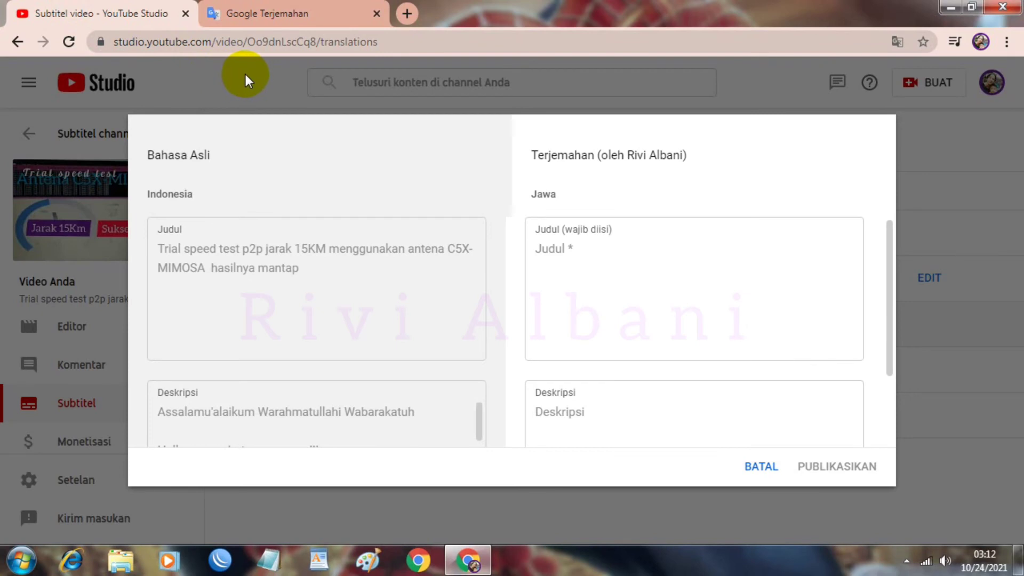
pyautogui.click(542, 250)
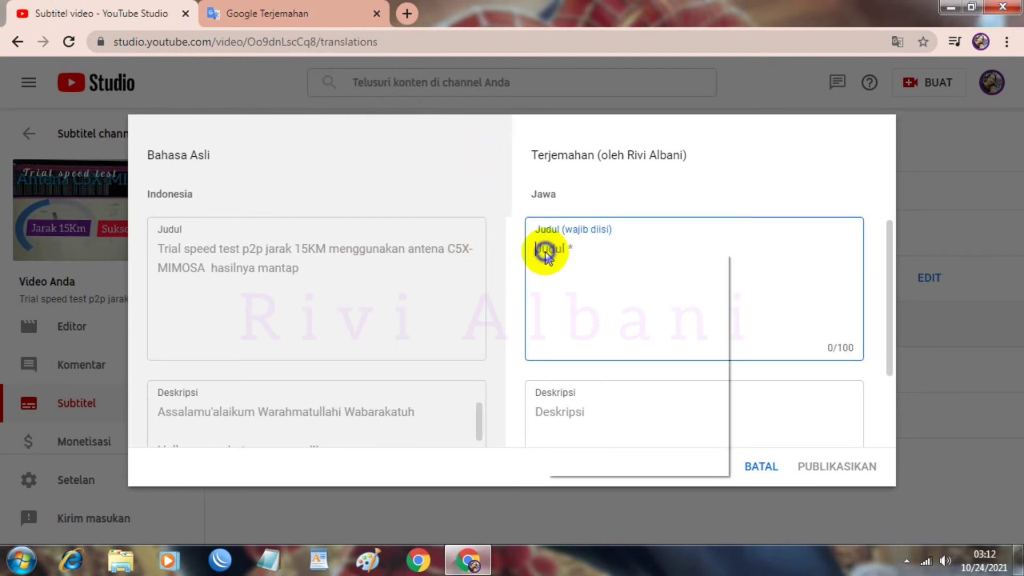
pyautogui.rightClick(544, 253)
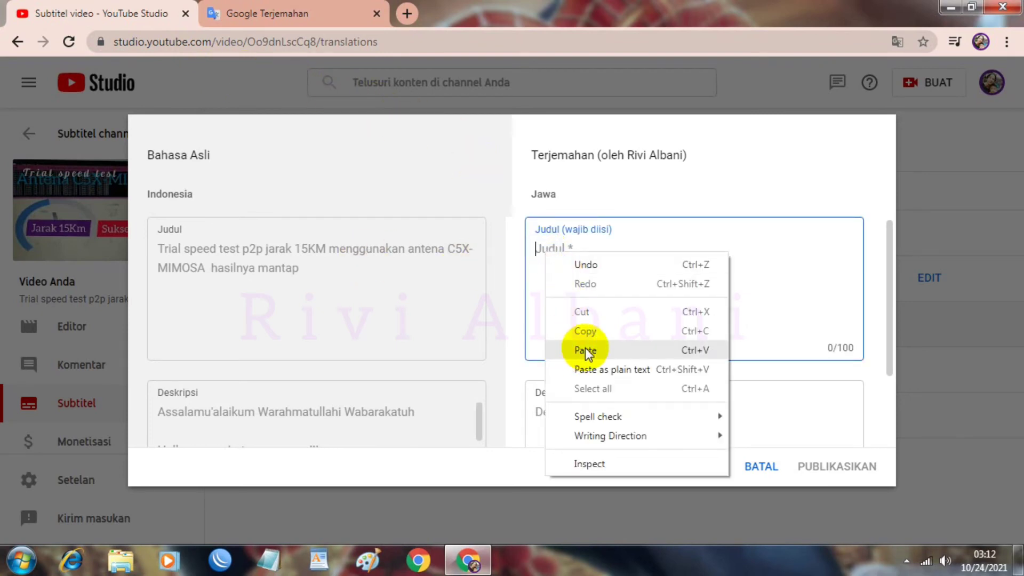
pyautogui.click(584, 350)
# Step: Copy the Jawa description, from "Salam sejahtera" through #c5xmimosa, from Google Terjemahan into the Jawa description in YouTube Studio and publish the translation
pyautogui.click(298, 13)
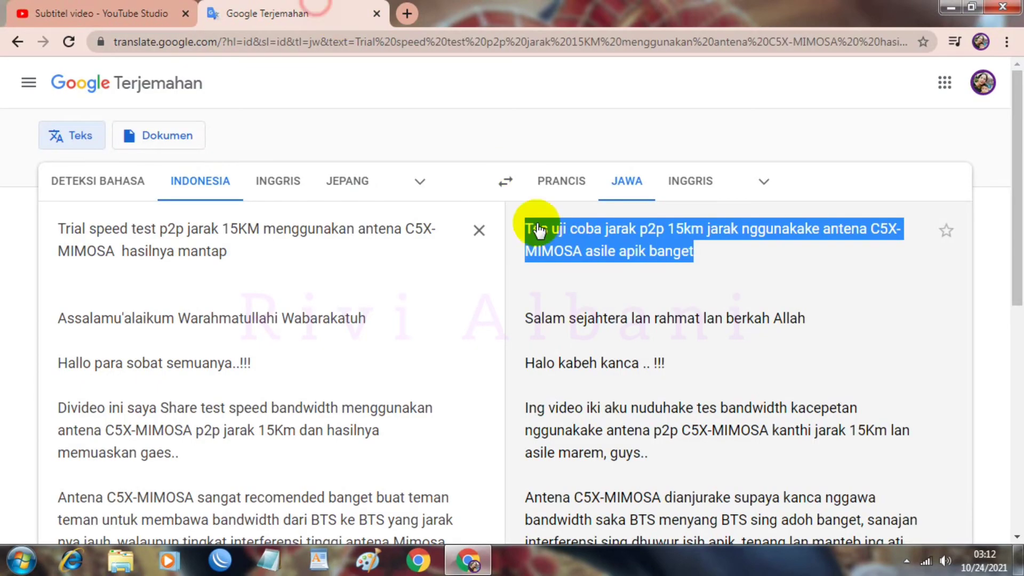
pyautogui.moveTo(525, 318); pyautogui.dragTo(622, 278)
pyautogui.rightClick(585, 244)
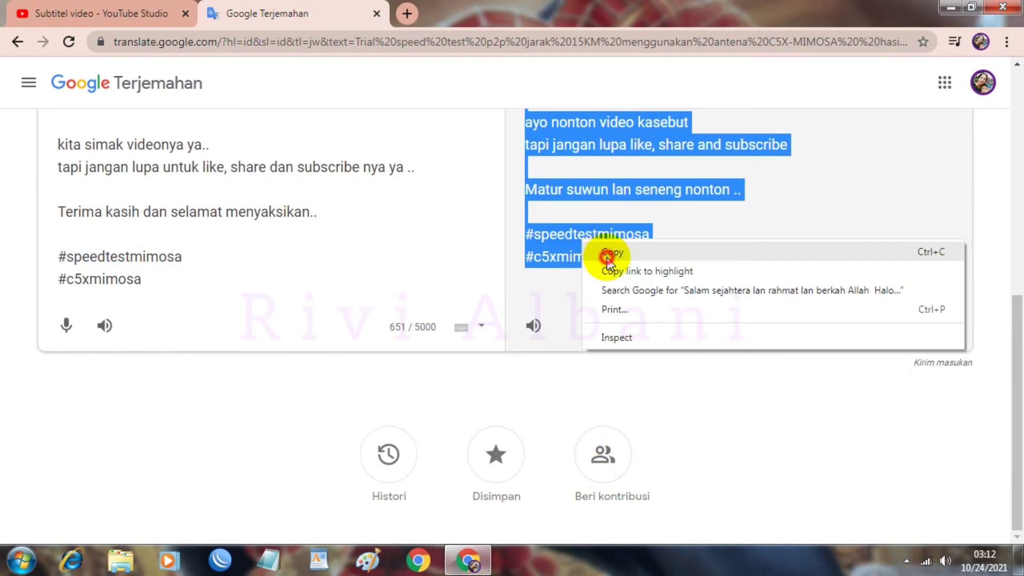
pyautogui.click(607, 255)
pyautogui.click(116, 13)
pyautogui.click(544, 403)
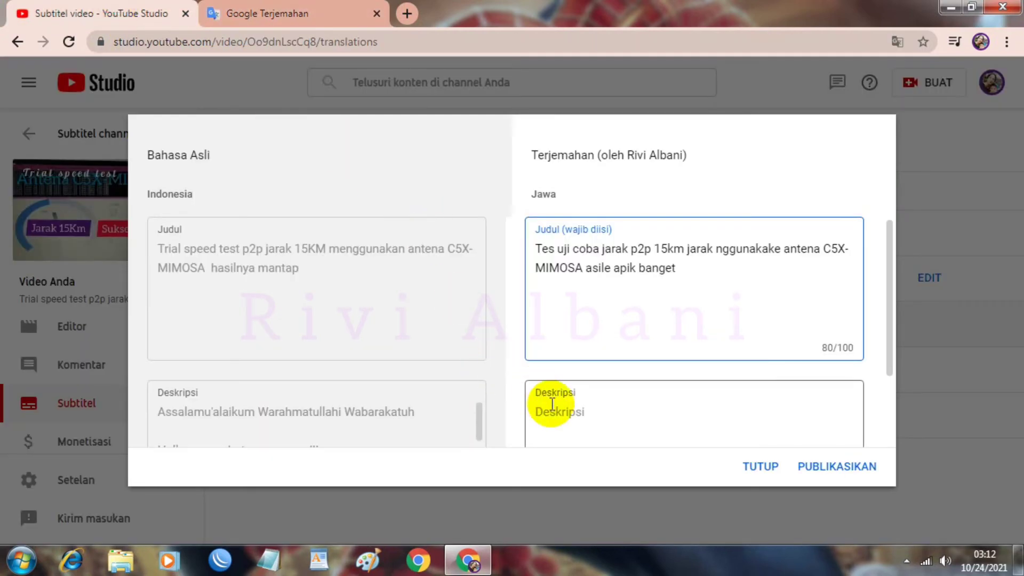
pyautogui.rightClick(554, 408)
pyautogui.click(596, 280)
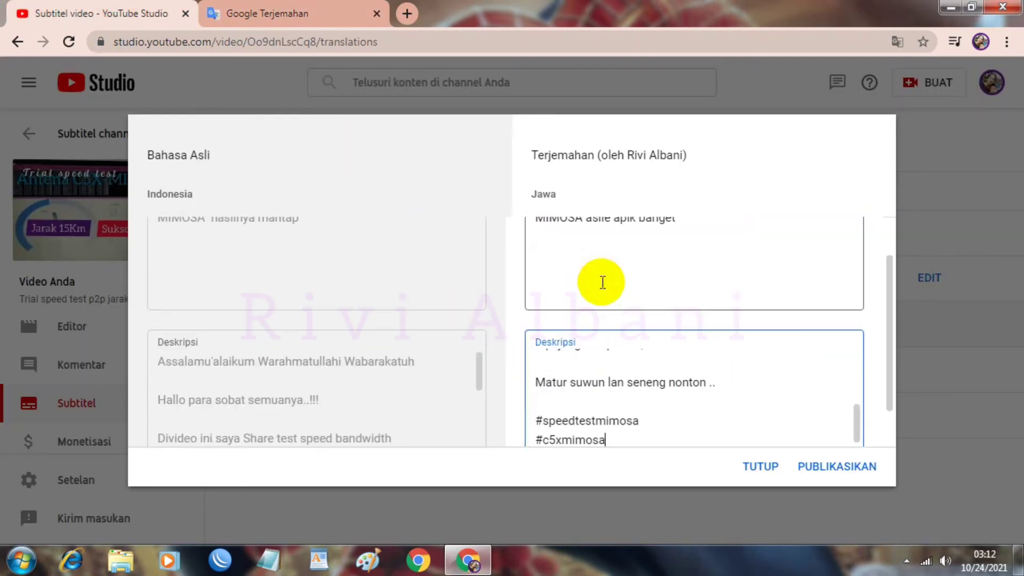
pyautogui.click(838, 464)
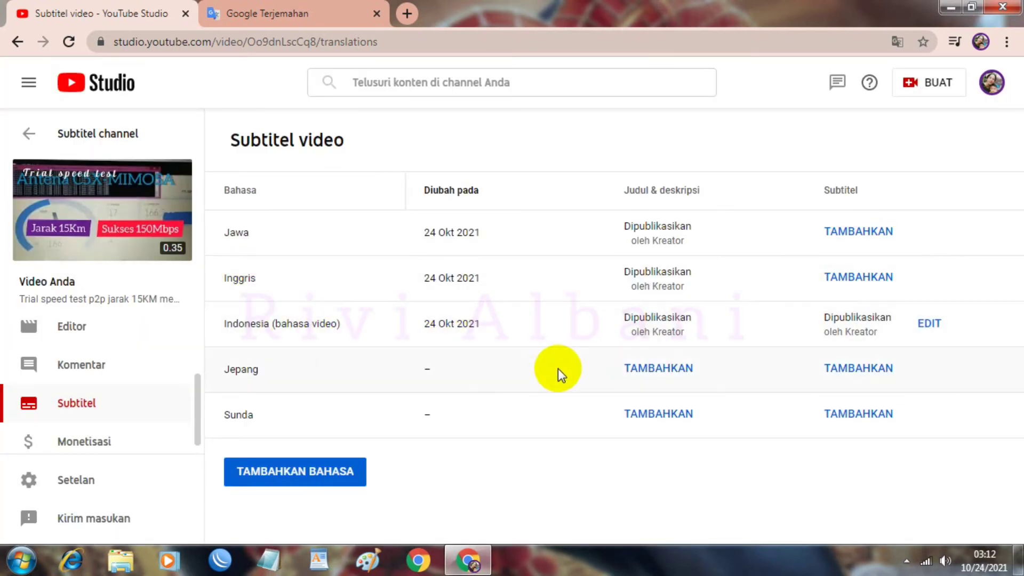
# Step: Open the Jepang title and description for translation, and set the target language in Google Terjemahan to Jepang
pyautogui.click(639, 373)
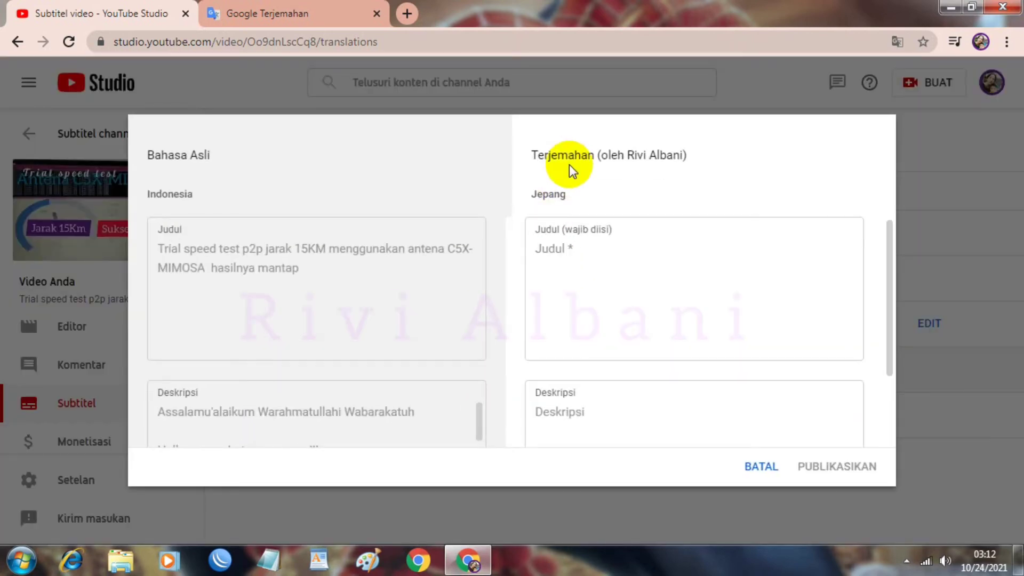
pyautogui.click(262, 6)
pyautogui.scroll(10, 654, 132)
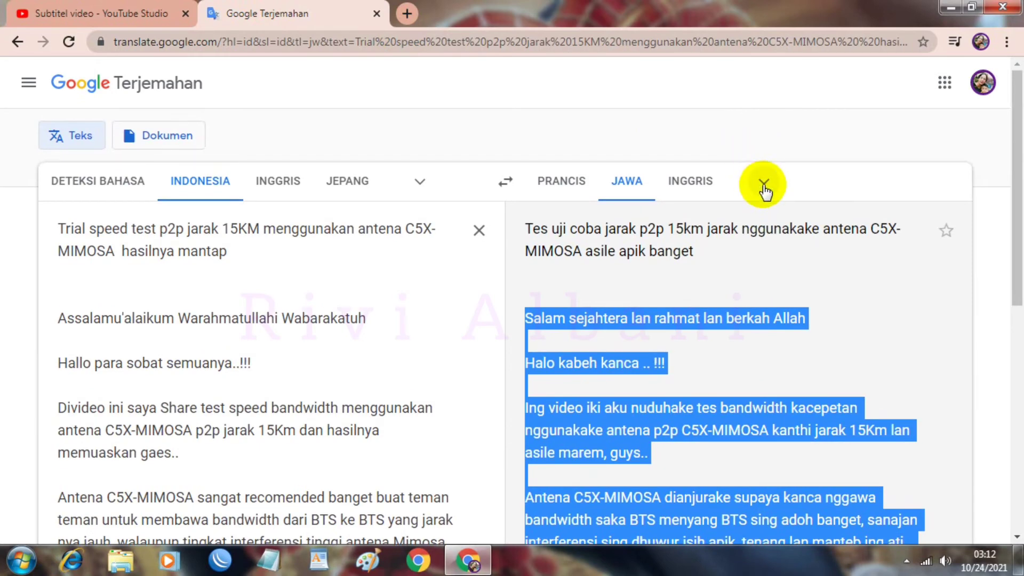
pyautogui.click(764, 186)
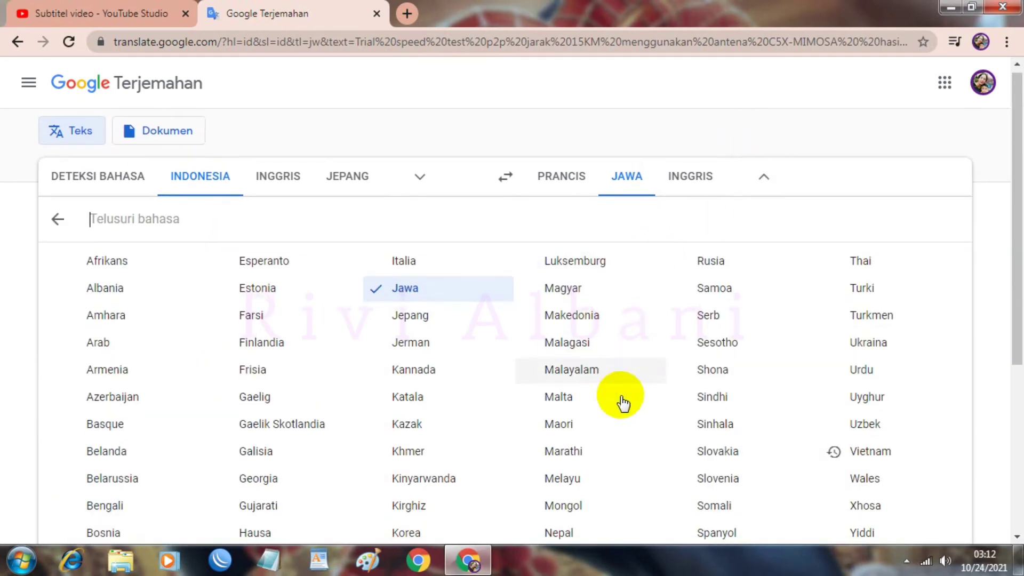
pyautogui.scroll(-5, 622, 402)
pyautogui.scroll(4, 622, 407)
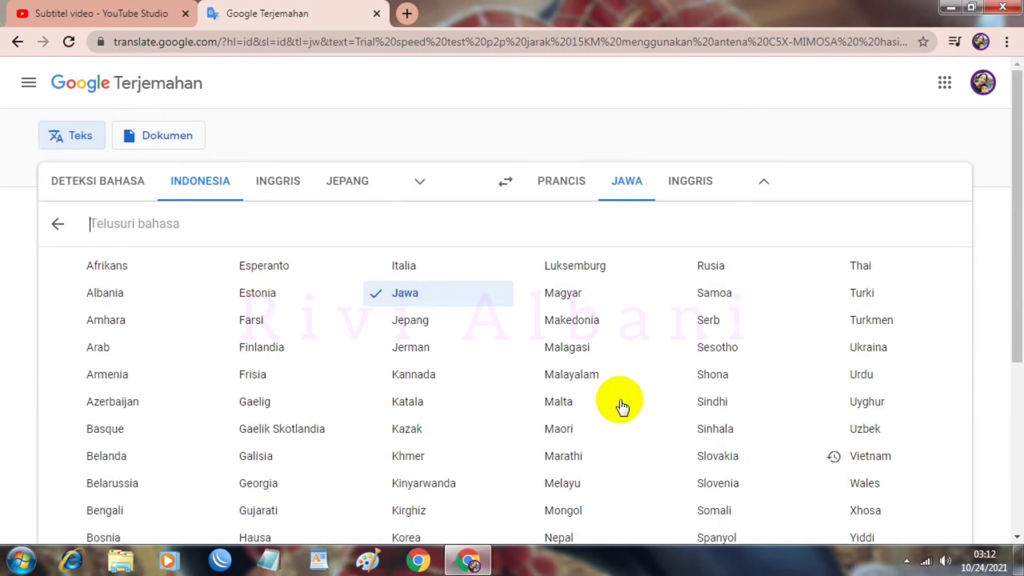
pyautogui.scroll(-1, 578, 338)
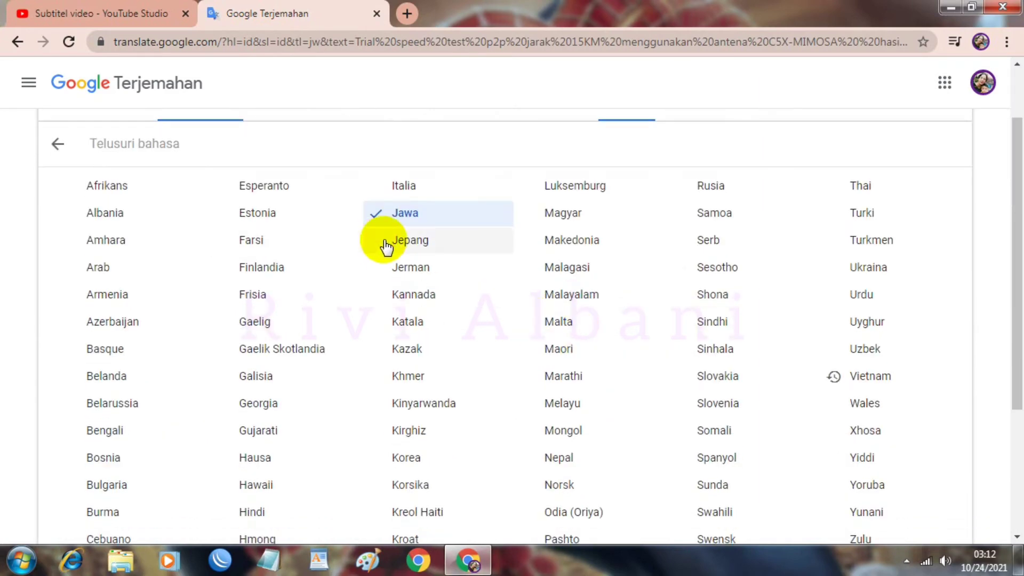
pyautogui.click(411, 243)
pyautogui.scroll(10, 410, 245)
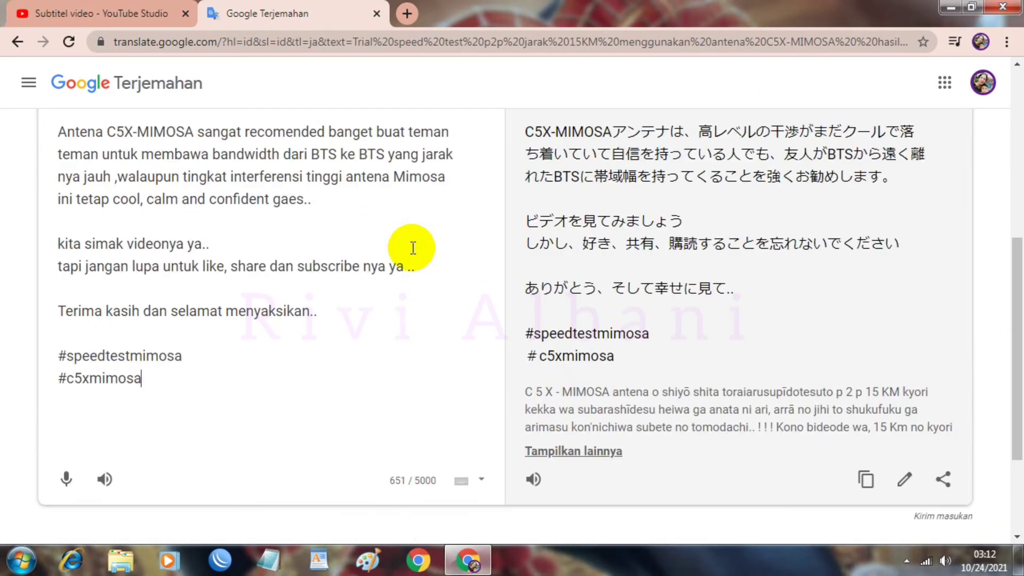
# Step: Copy the translated title "C5X-MIMOSAアンテナを使用したトライアルスピードテストp2p15KM距離結果は素晴らしいです" into the Jepang title in YouTube Studio
pyautogui.click(522, 219)
pyautogui.moveTo(528, 240); pyautogui.dragTo(763, 257)
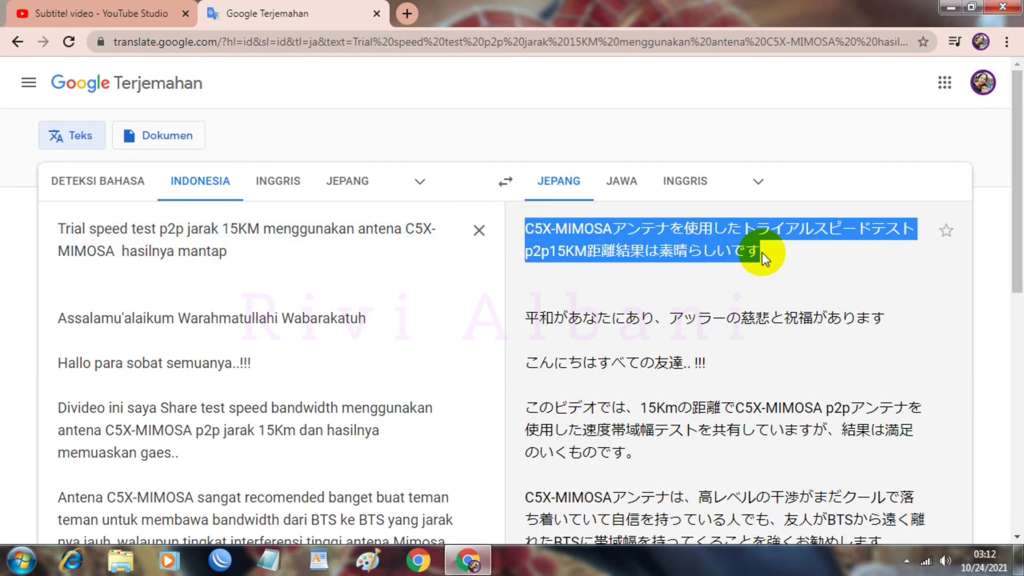
pyautogui.rightClick(655, 243)
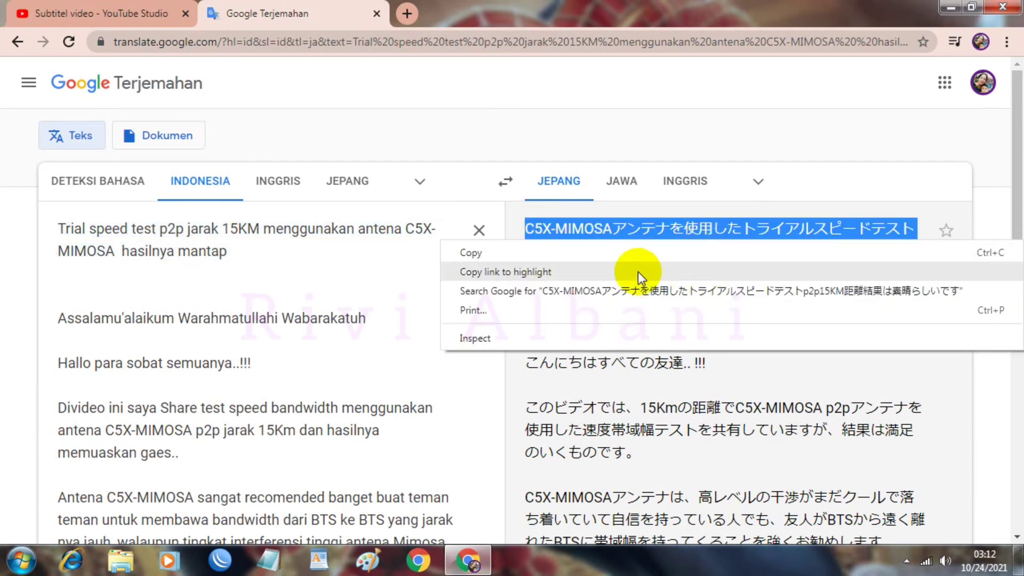
pyautogui.click(471, 253)
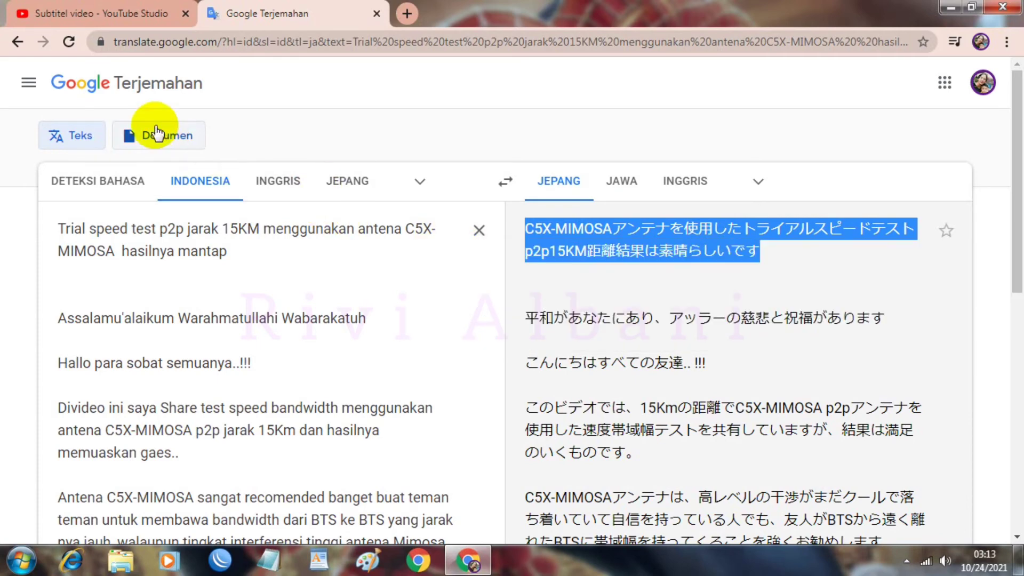
pyautogui.click(126, 18)
pyautogui.click(530, 246)
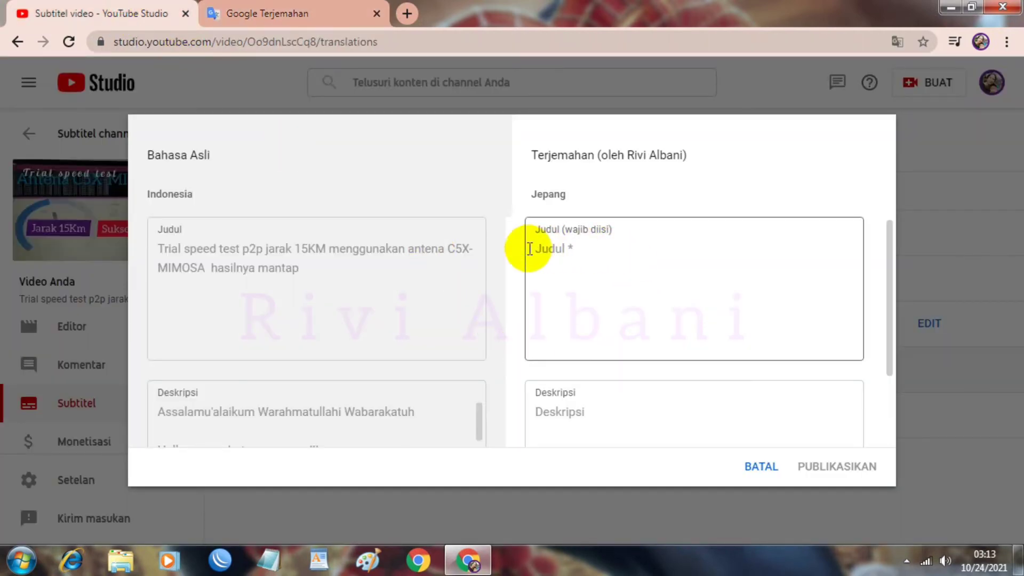
pyautogui.rightClick(562, 249)
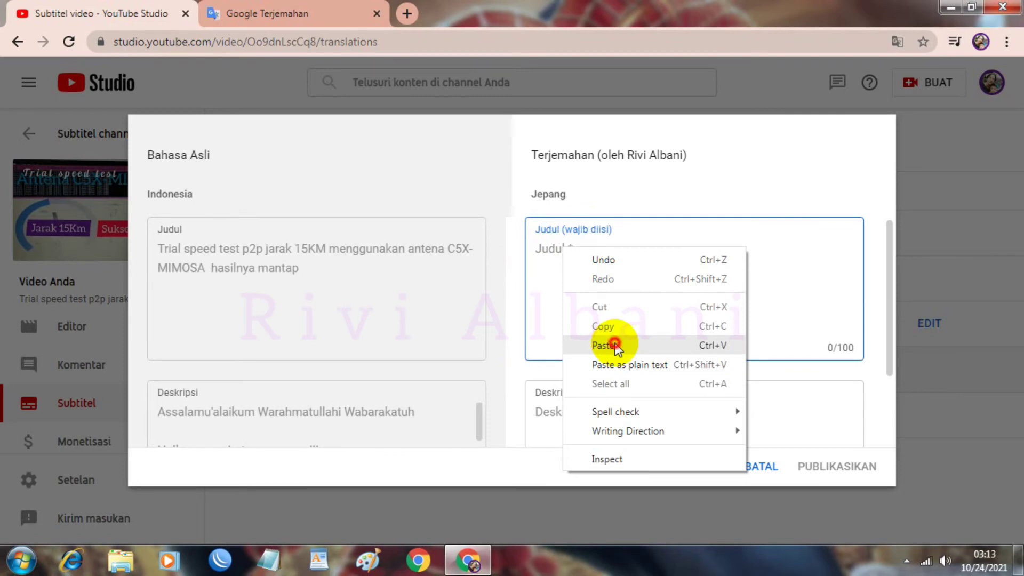
pyautogui.click(618, 341)
# Step: Copy the Japanese description, from the greeting through the c5xmimosa hashtag, from Google Terjemahan into the Jepang description in YouTube Studio and publish the translation
pyautogui.click(320, 11)
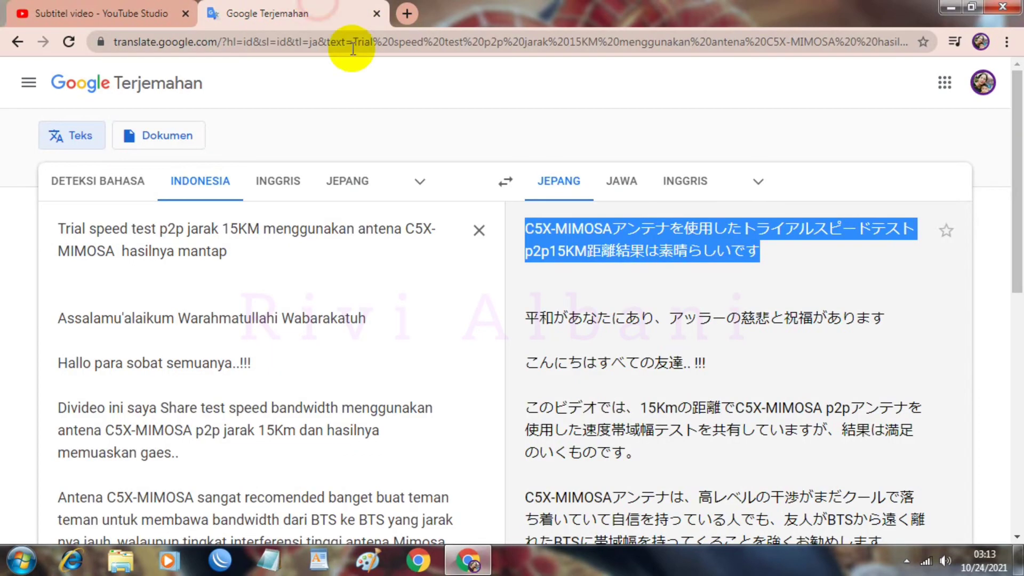
pyautogui.moveTo(520, 315); pyautogui.dragTo(606, 205)
pyautogui.rightClick(605, 205)
pyautogui.click(487, 210)
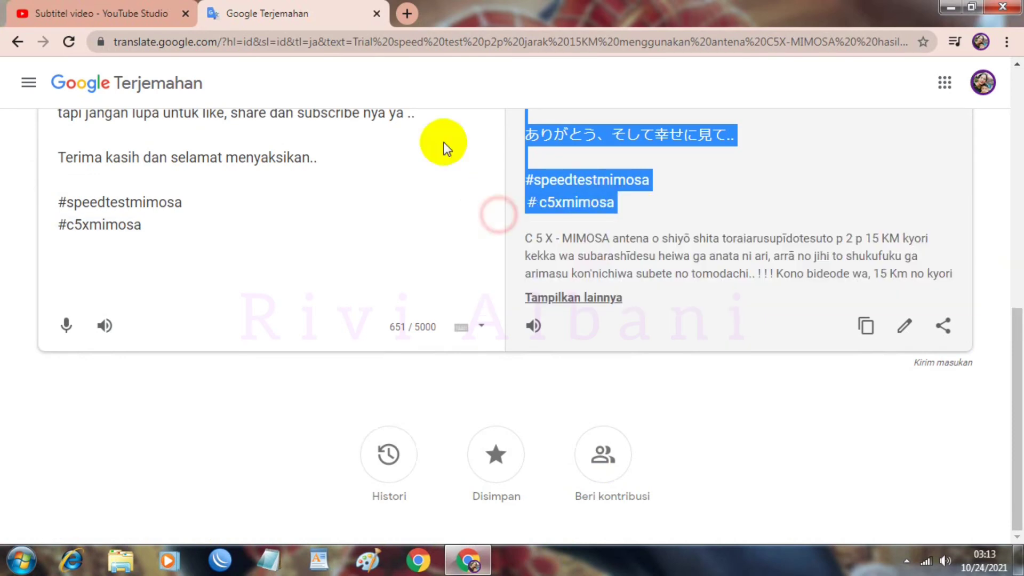
pyautogui.click(104, 16)
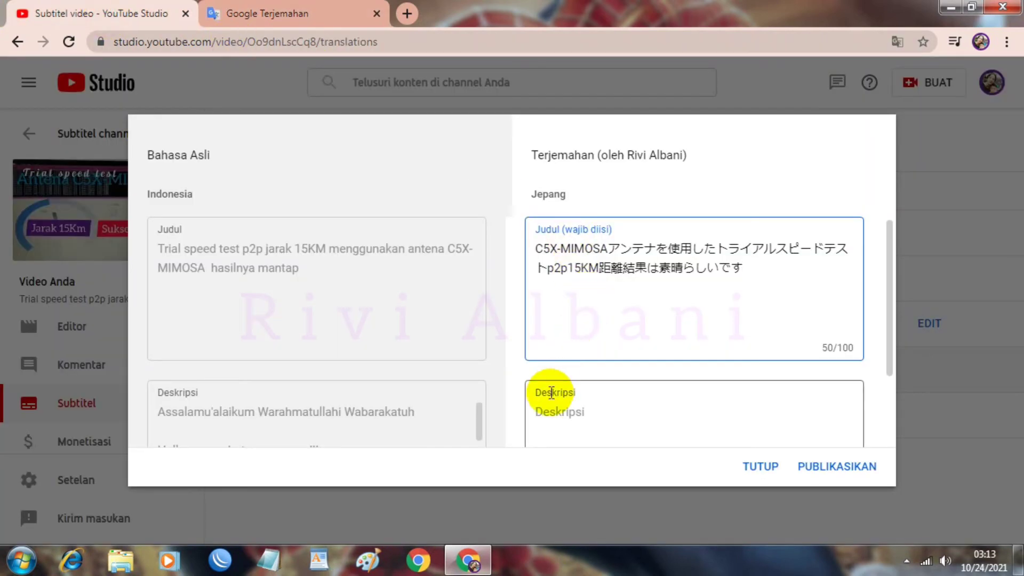
pyautogui.click(539, 411)
pyautogui.rightClick(539, 412)
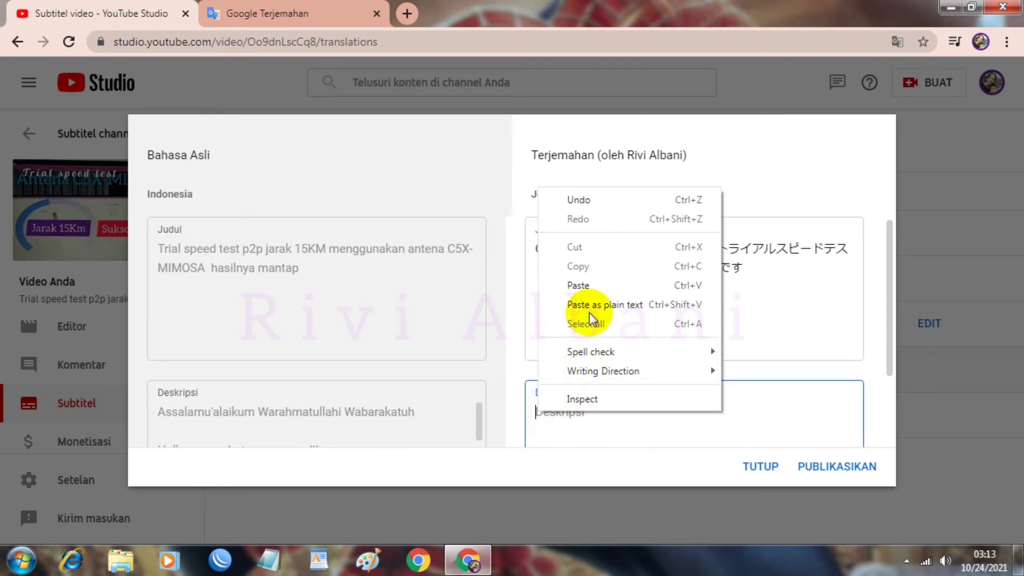
pyautogui.click(582, 286)
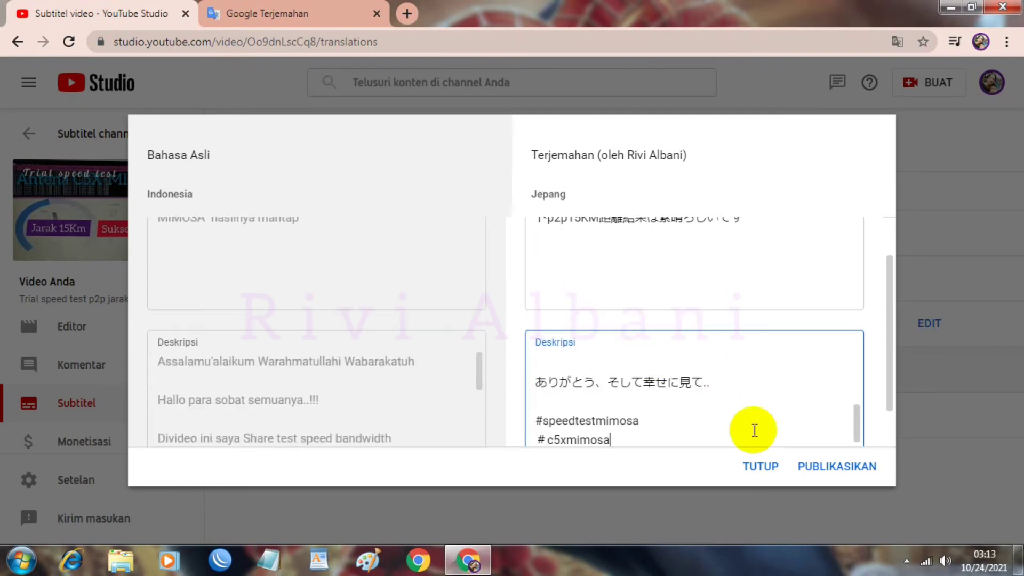
pyautogui.click(836, 474)
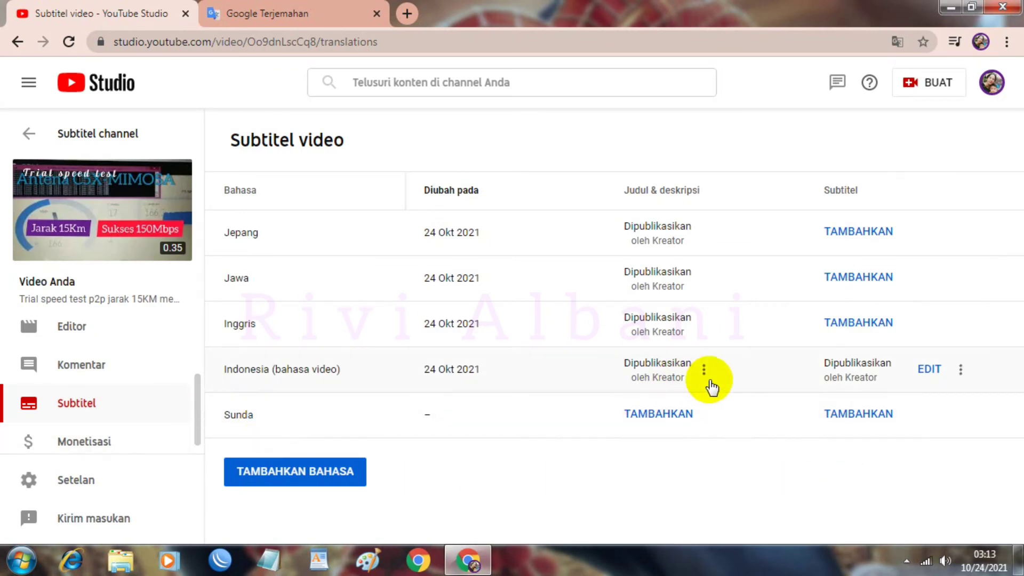
# Step: Open the Sunda title and description for translation, and set the target language in Google Terjemahan to Sunda
pyautogui.click(654, 420)
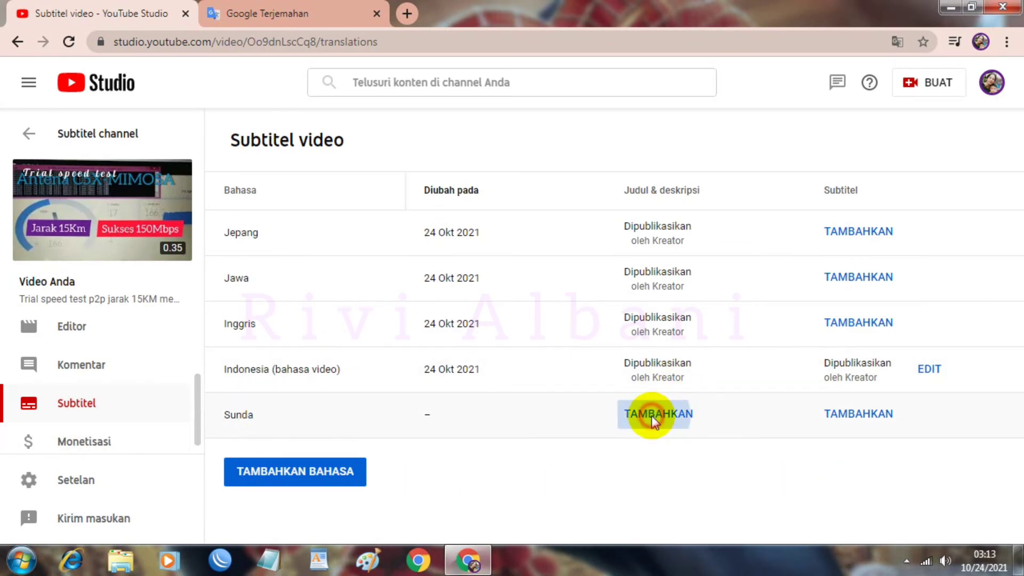
pyautogui.click(281, 15)
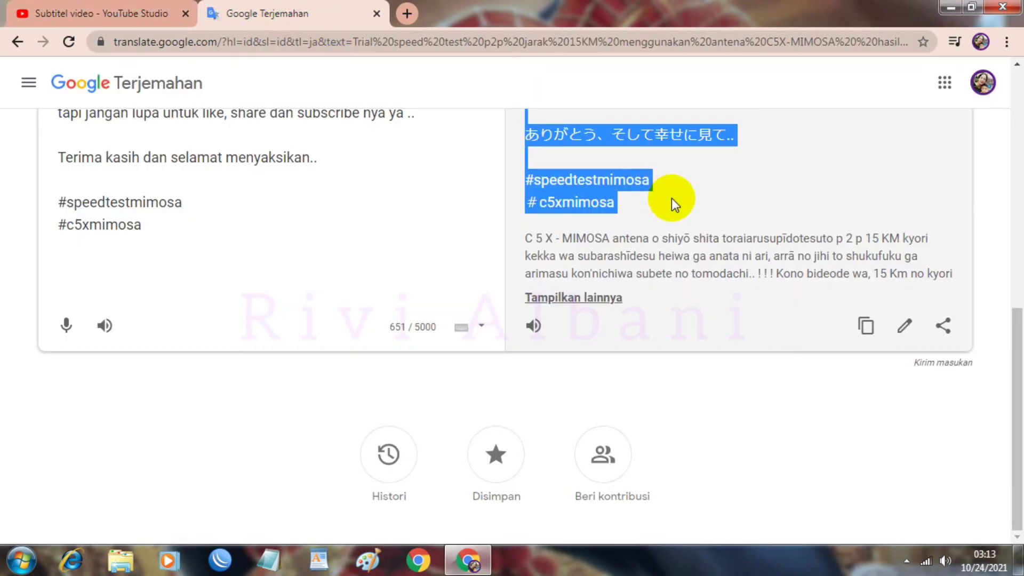
pyautogui.scroll(10, 670, 197)
pyautogui.click(760, 182)
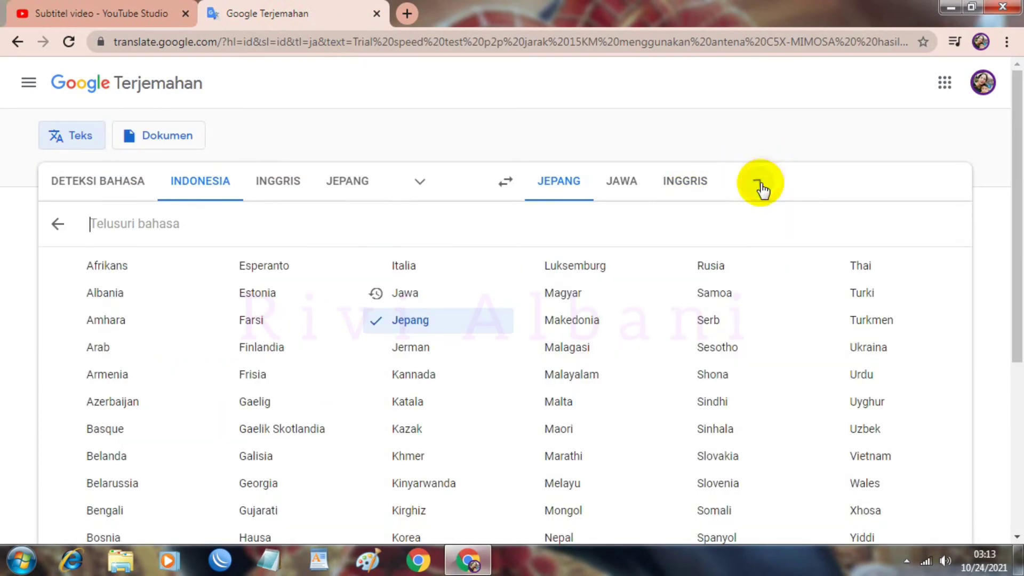
pyautogui.scroll(-5, 758, 213)
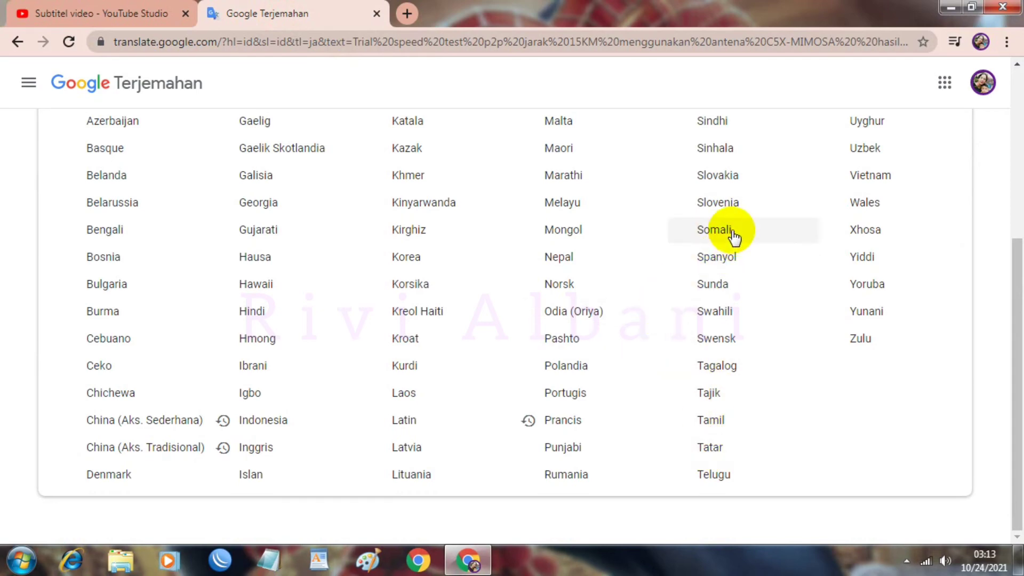
pyautogui.click(711, 287)
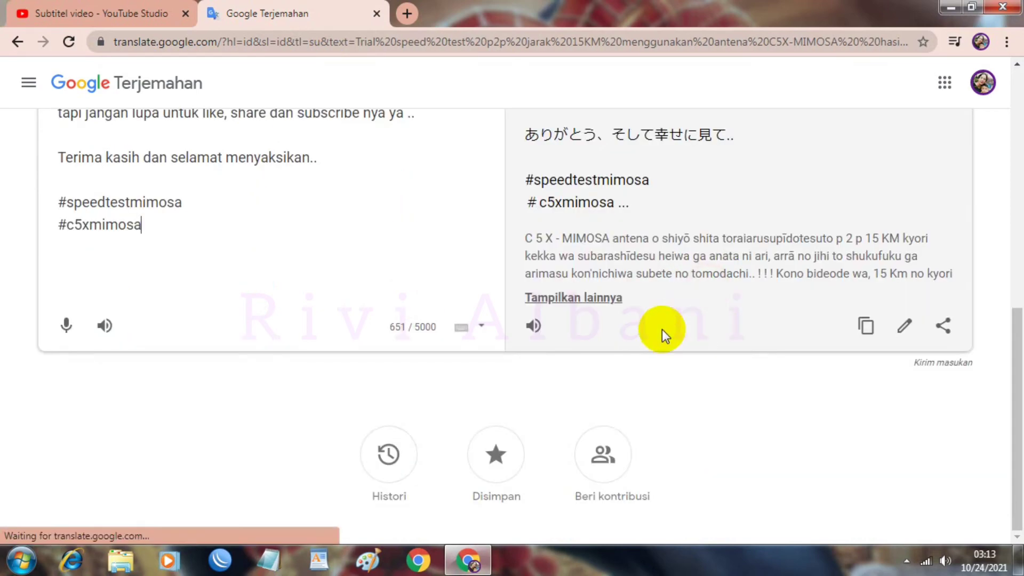
# Step: Copy the translated title "Uji kecepatan uji p2p jarak 15KM nganggo anteneu C5X-MIMOSA hasilna saé" into the Sunda title in YouTube Studio
pyautogui.scroll(10, 573, 315)
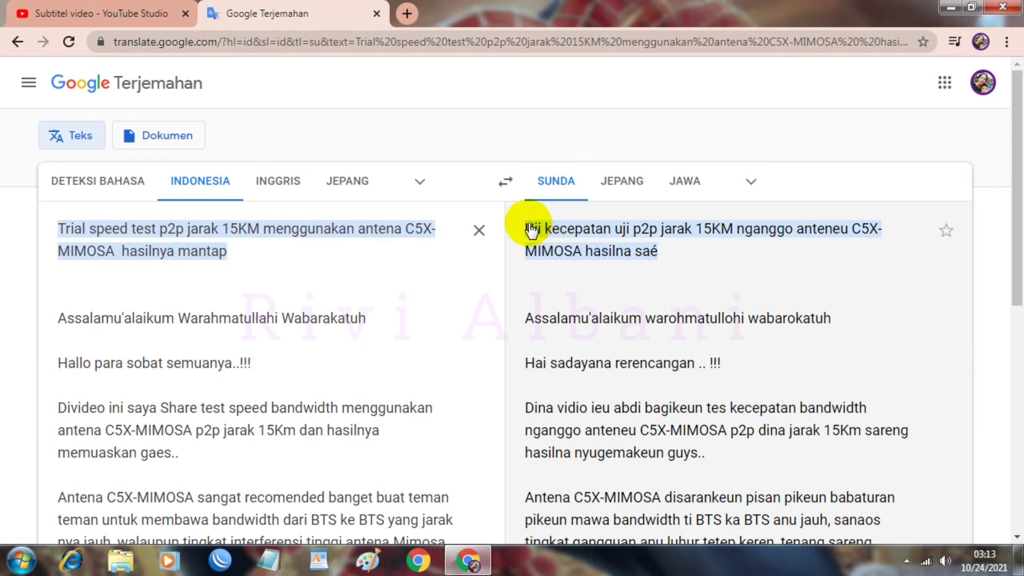
pyautogui.moveTo(524, 219); pyautogui.dragTo(679, 247)
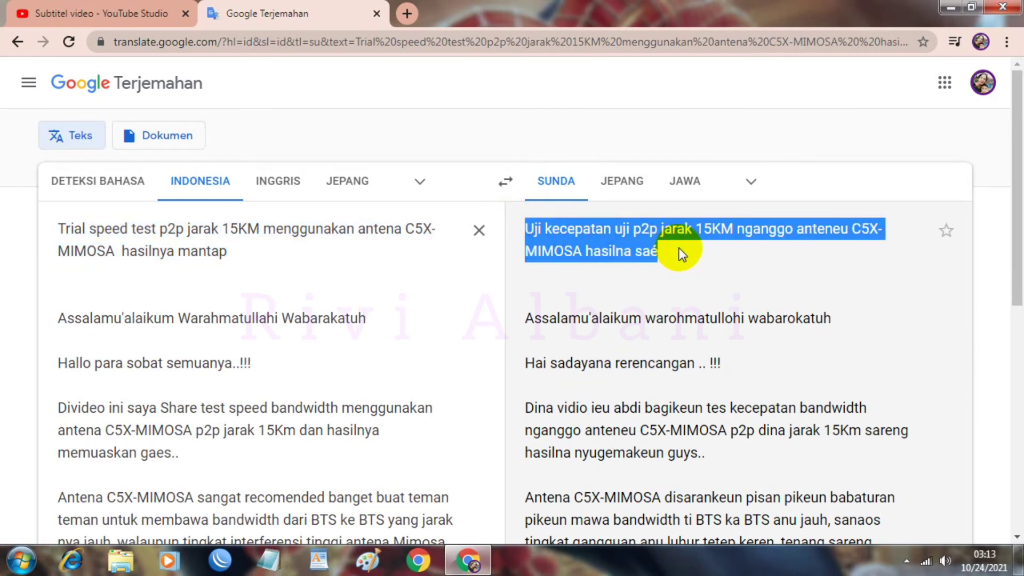
pyautogui.rightClick(630, 249)
pyautogui.click(652, 252)
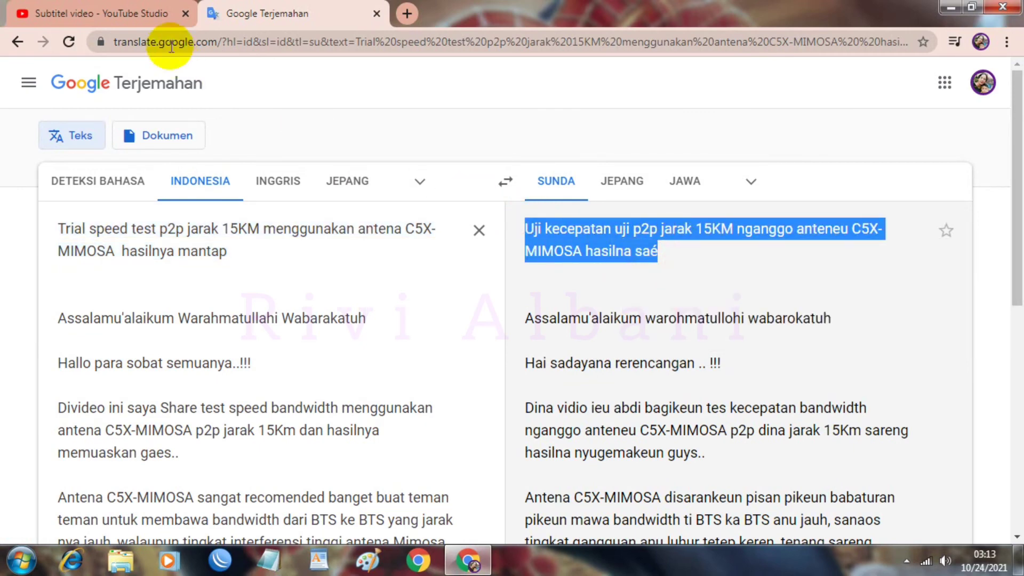
pyautogui.click(133, 15)
pyautogui.click(580, 224)
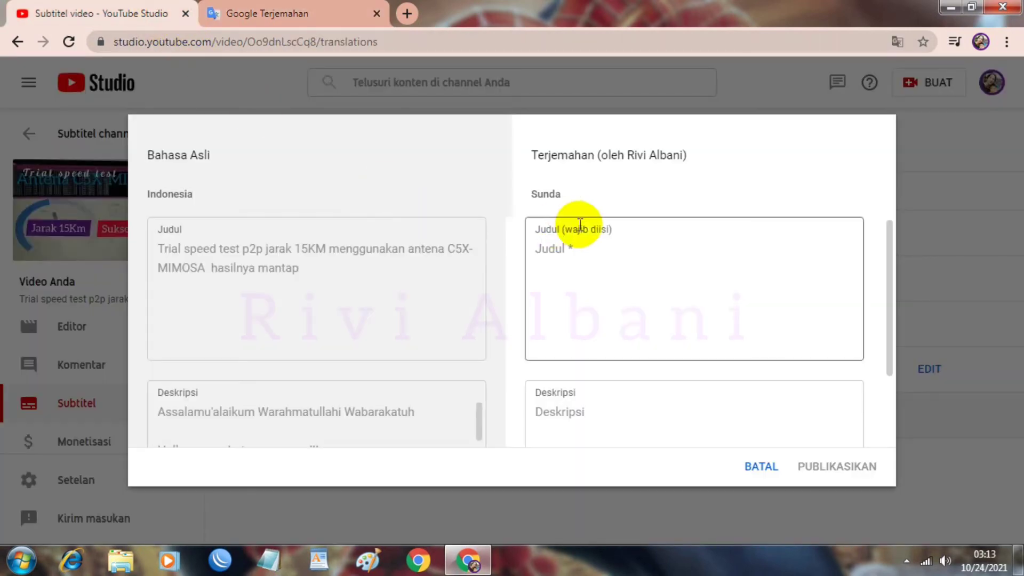
pyautogui.rightClick(552, 250)
pyautogui.click(591, 348)
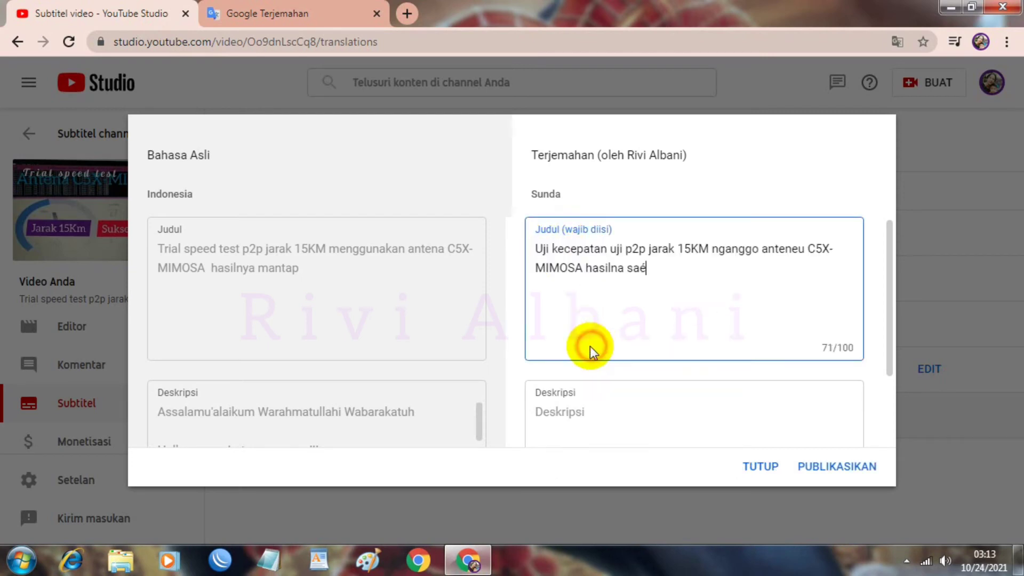
# Step: Copy the Sunda description, from "Assalamu'alaikum" through #c5xmimosa, from Google Terjemahan into the Sunda description in YouTube Studio and publish the translation
pyautogui.click(313, 18)
pyautogui.moveTo(521, 315); pyautogui.dragTo(574, 272)
pyautogui.rightClick(576, 271)
pyautogui.click(607, 281)
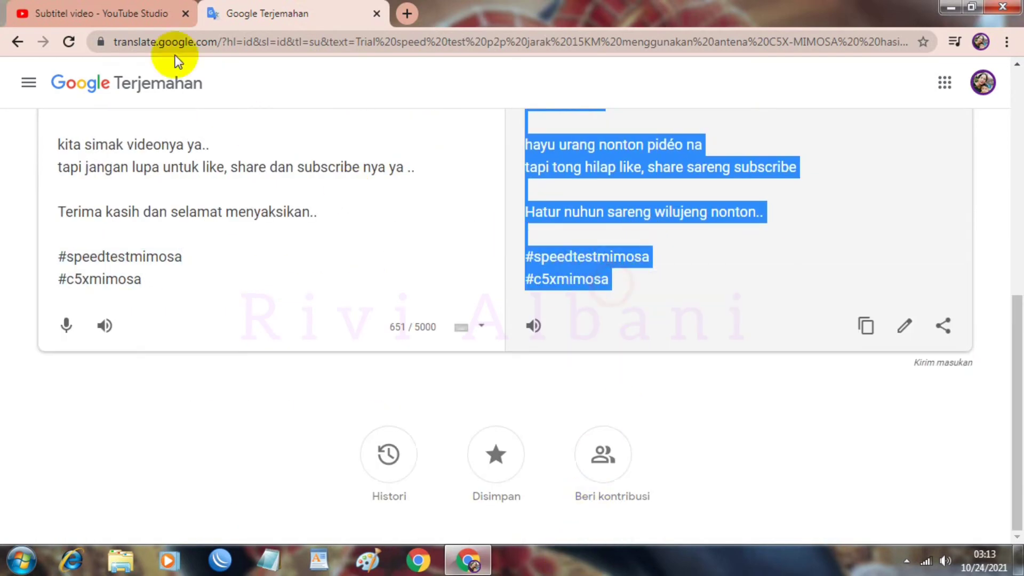
pyautogui.click(101, 14)
pyautogui.click(545, 416)
pyautogui.rightClick(552, 417)
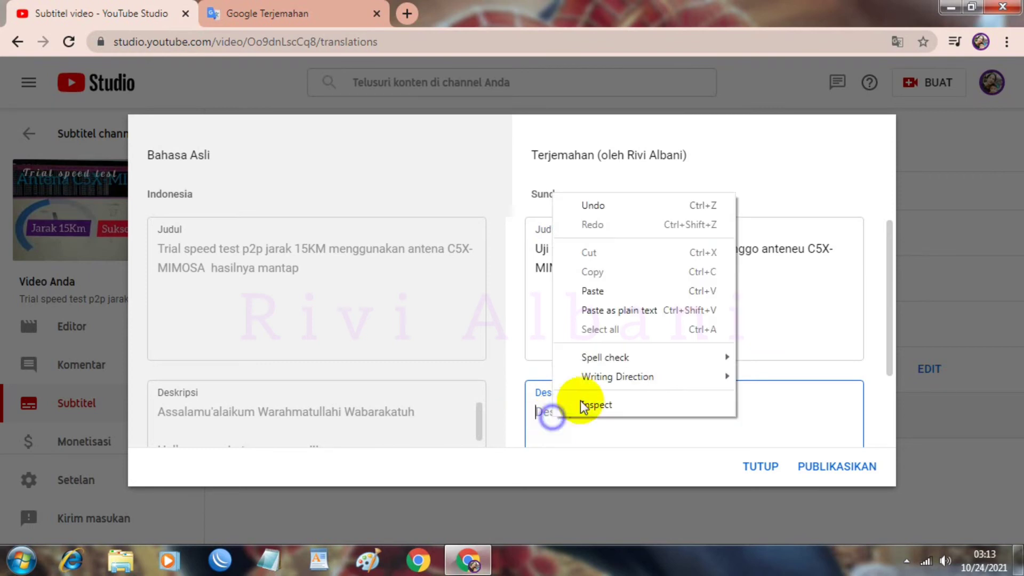
pyautogui.click(584, 292)
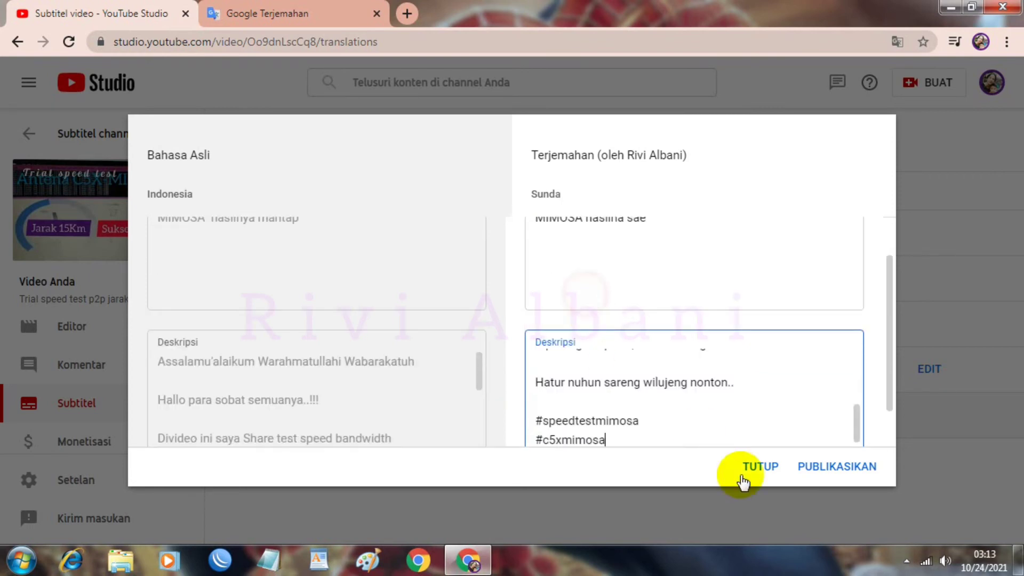
pyautogui.click(825, 468)
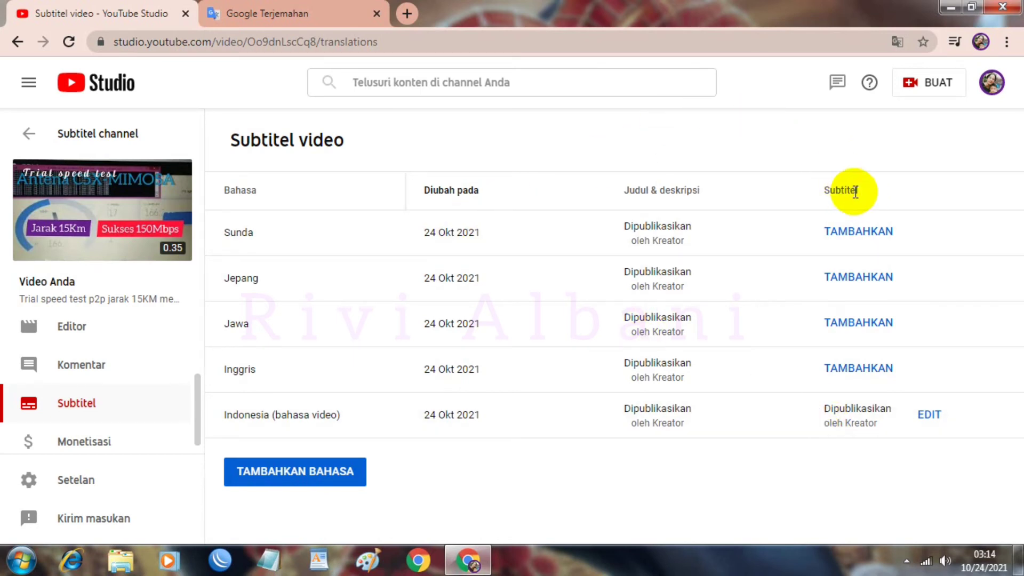
# Step: Add Sunda subtitles to the video with automatic translation (Terjemahkan otomatis) and publish them
pyautogui.click(856, 235)
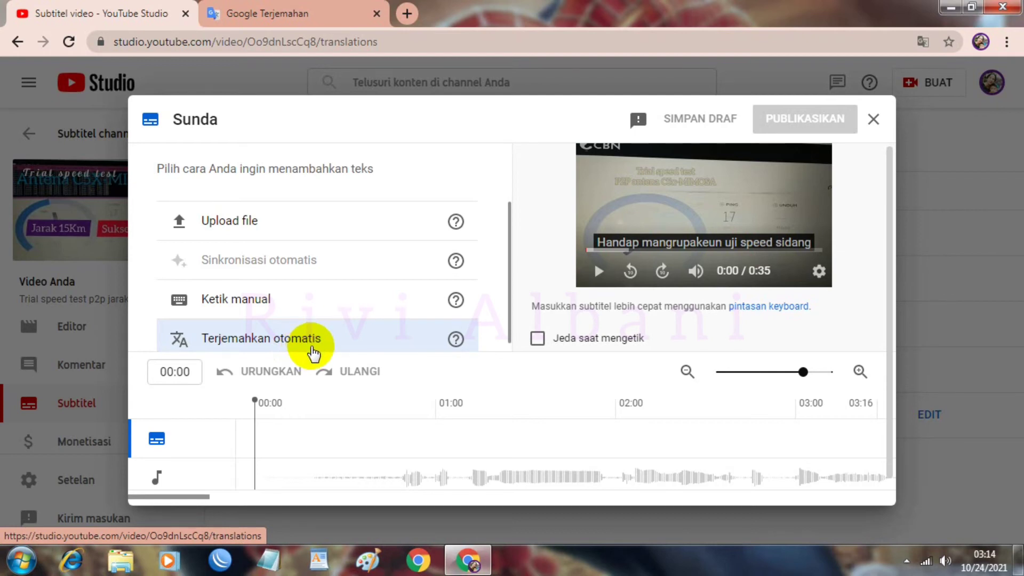
pyautogui.click(269, 338)
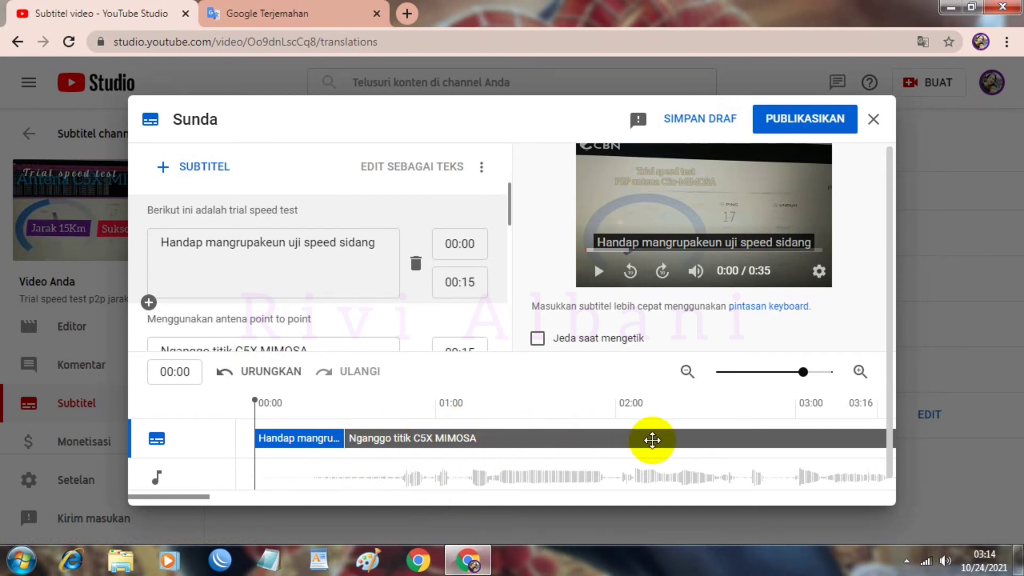
pyautogui.click(793, 119)
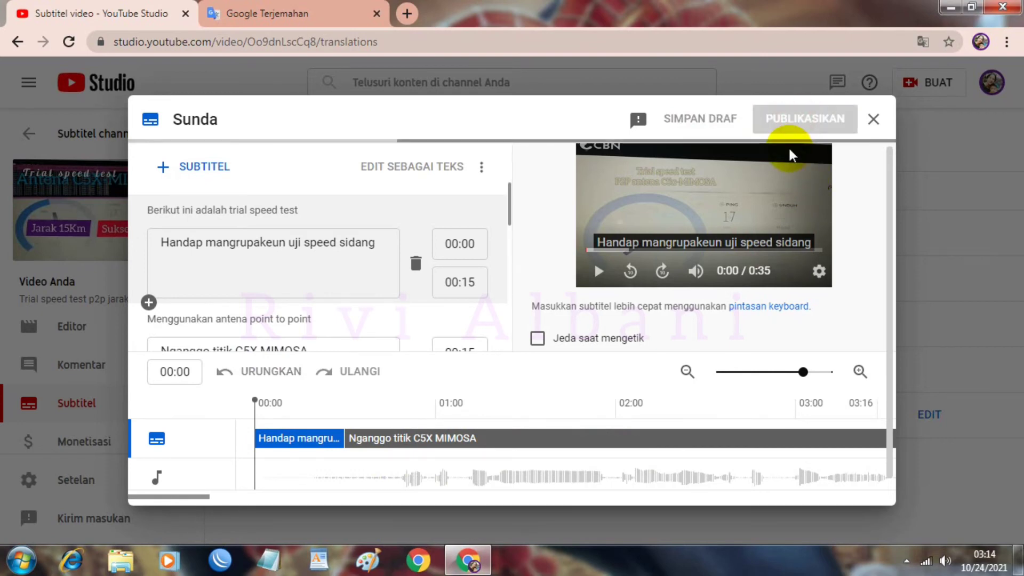